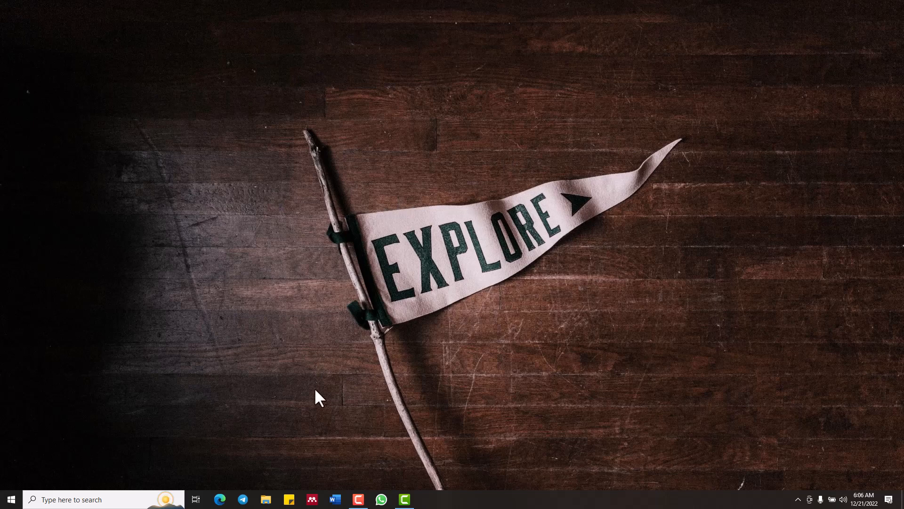
# Open Word with a new blank document and fit its window to the right half of the screen
pyautogui.click(335, 499)
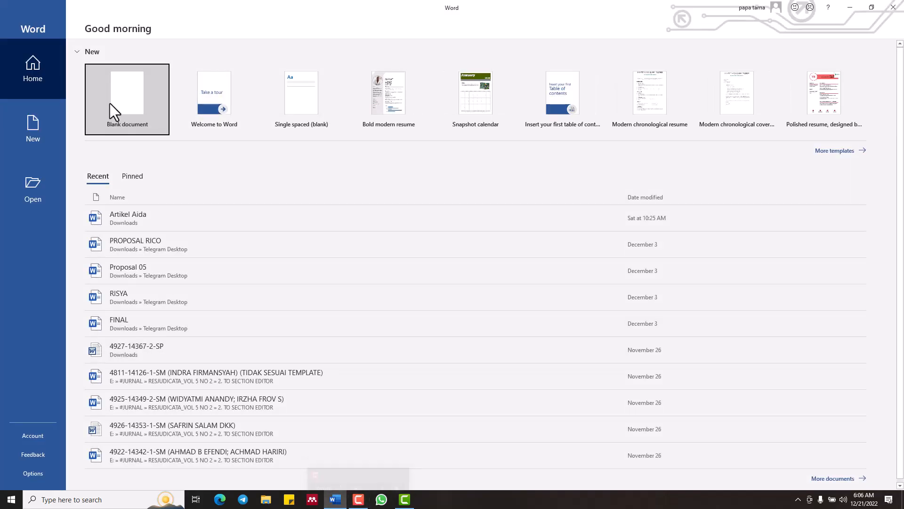
pyautogui.click(109, 95)
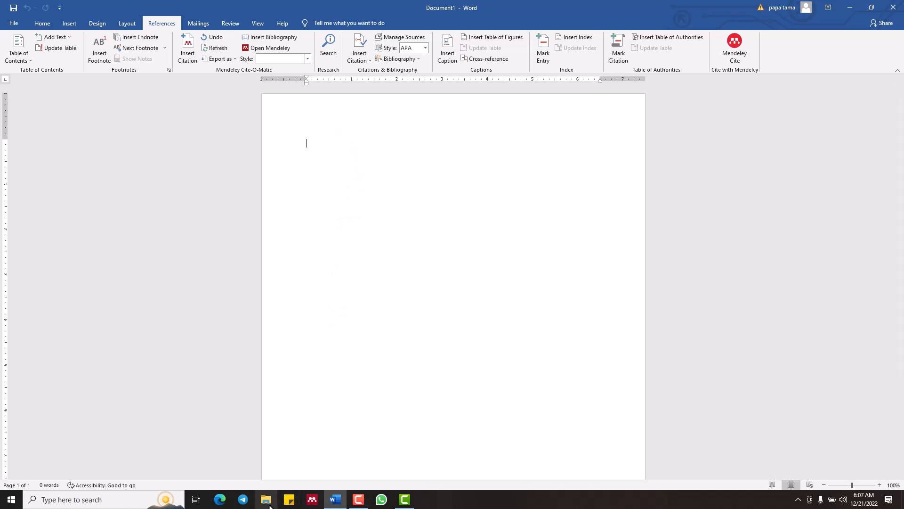
pyautogui.press('super+Right')
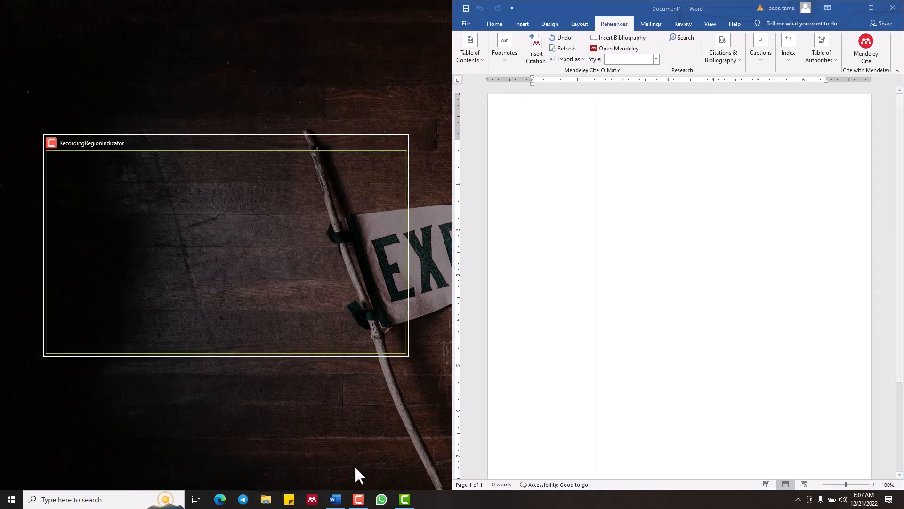
pyautogui.click(230, 258)
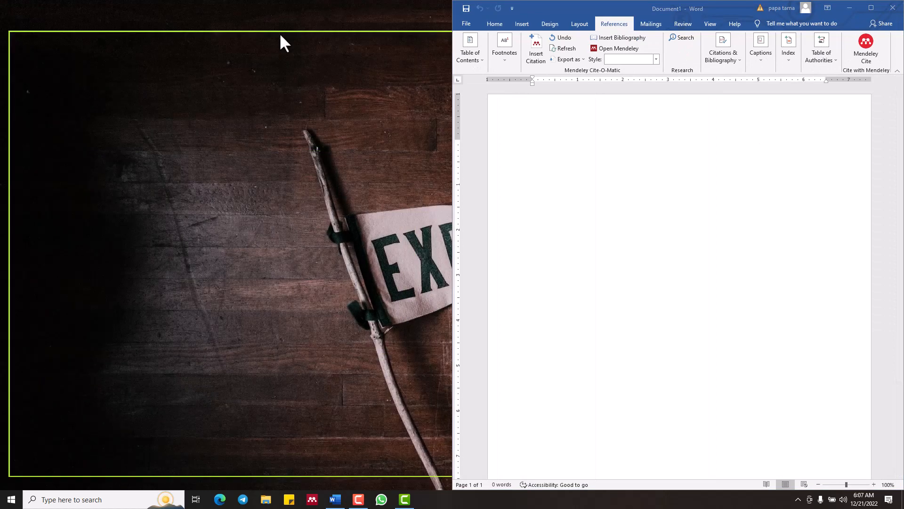
# Open File Explorer on the left half of the screen and go to the CONTOH folder
pyautogui.click(266, 500)
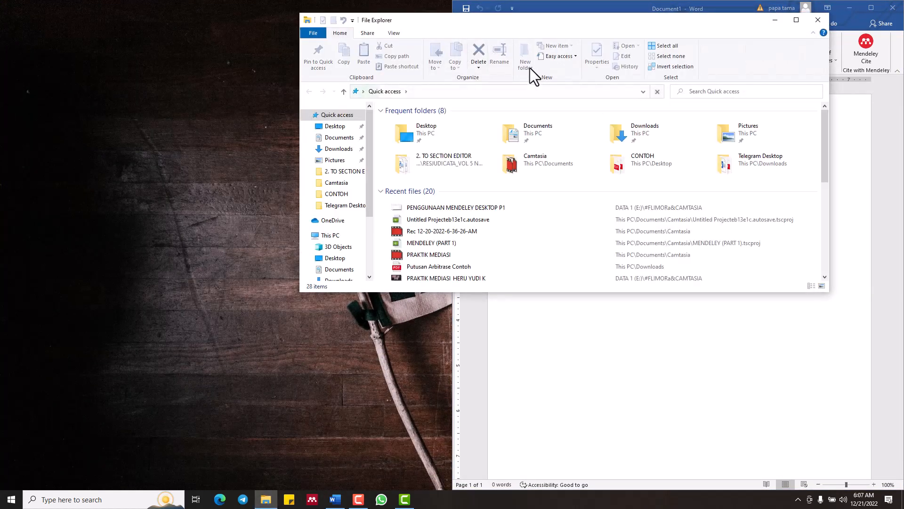
pyautogui.press('super+Left')
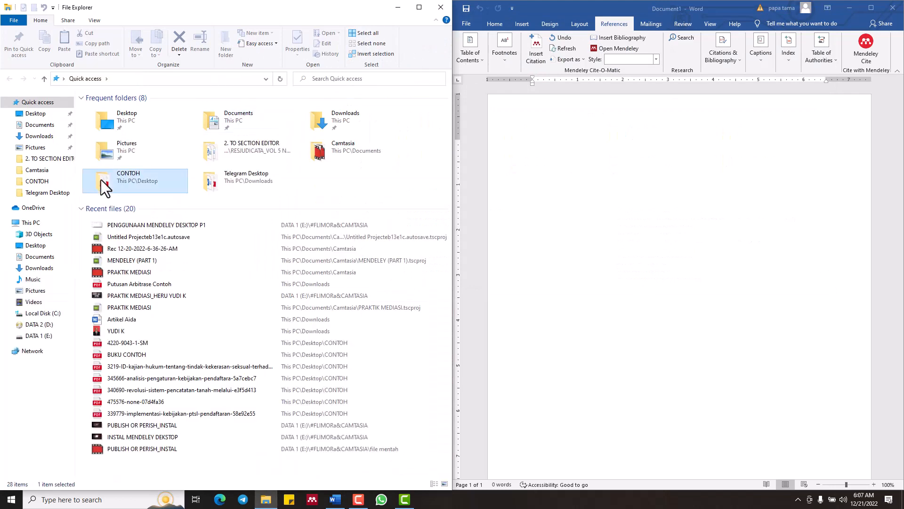
pyautogui.doubleClick(101, 180)
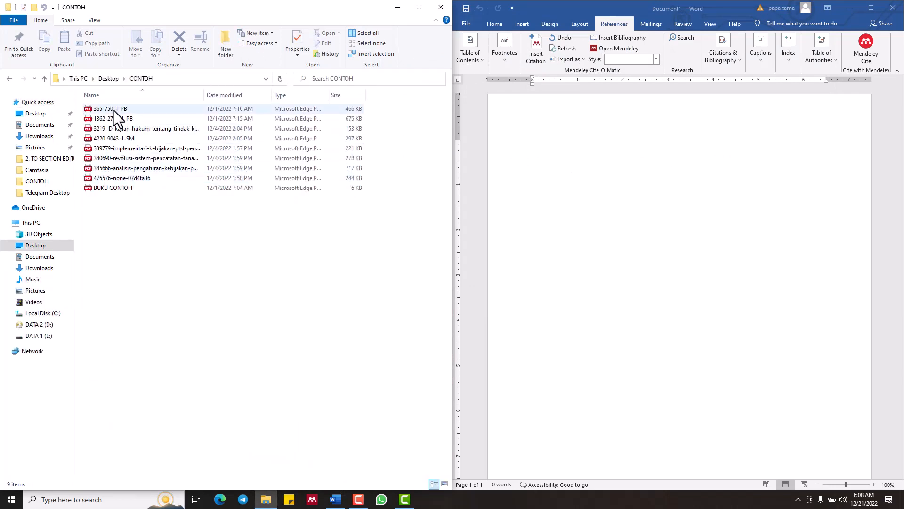
# Open 365-750-1-PB from the CONTOH folder, fit the PDF window to the left half of the screen, and minimize it
pyautogui.click(114, 110)
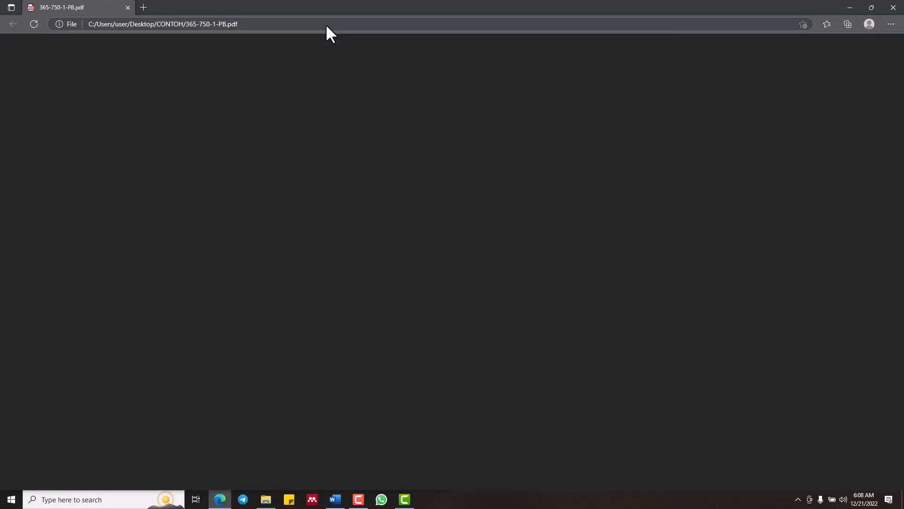
pyautogui.press('super+Left')
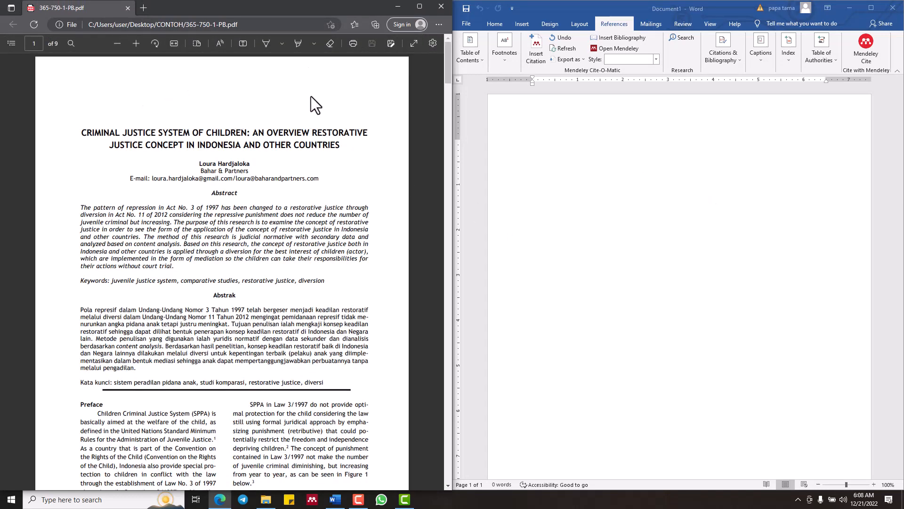
pyautogui.click(400, 9)
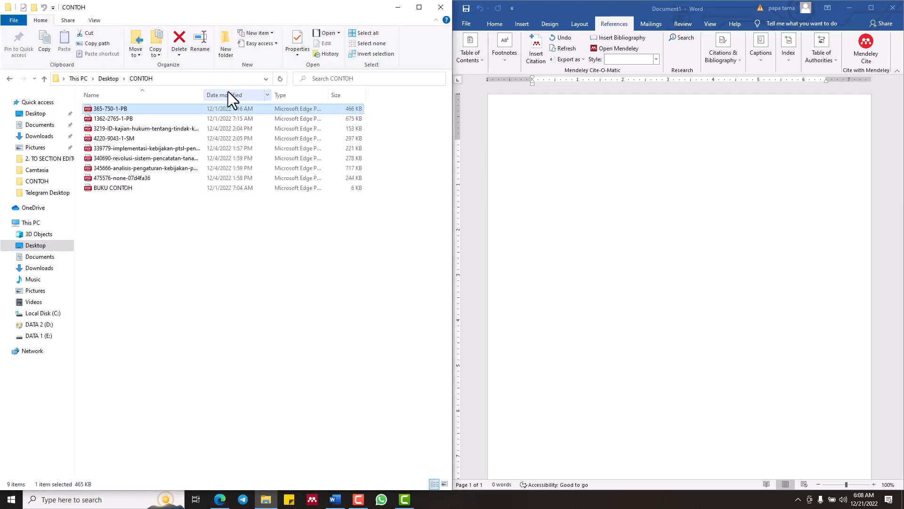
# Maximize the CONTOH folder window and widen the Name column to fit the full file names
pyautogui.click(419, 8)
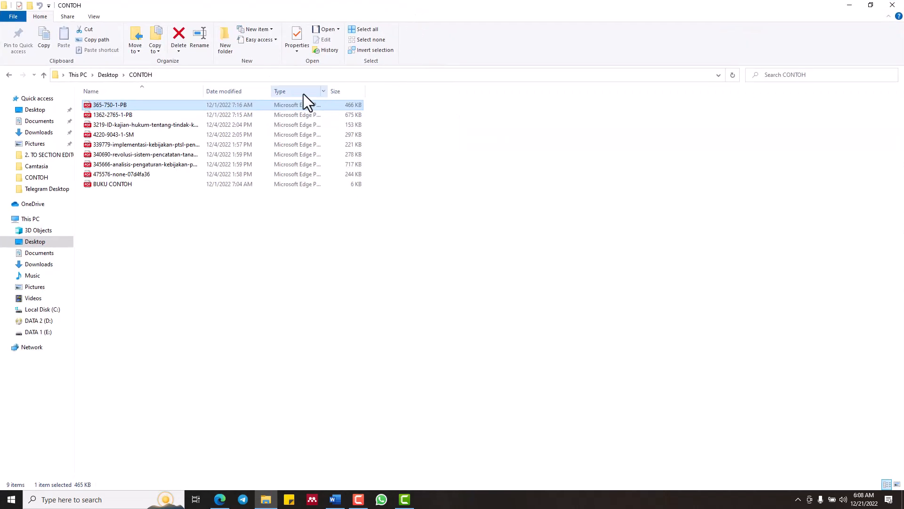
pyautogui.doubleClick(205, 91)
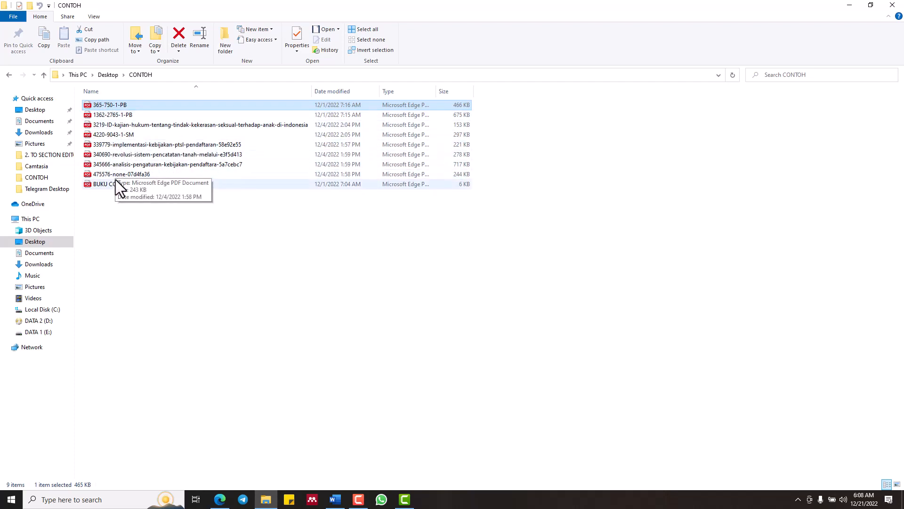
pyautogui.click(185, 229)
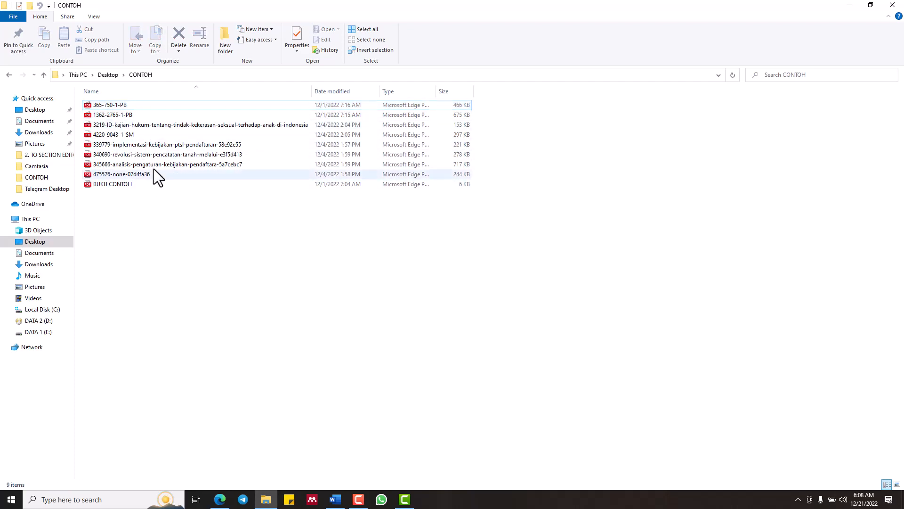
pyautogui.click(134, 126)
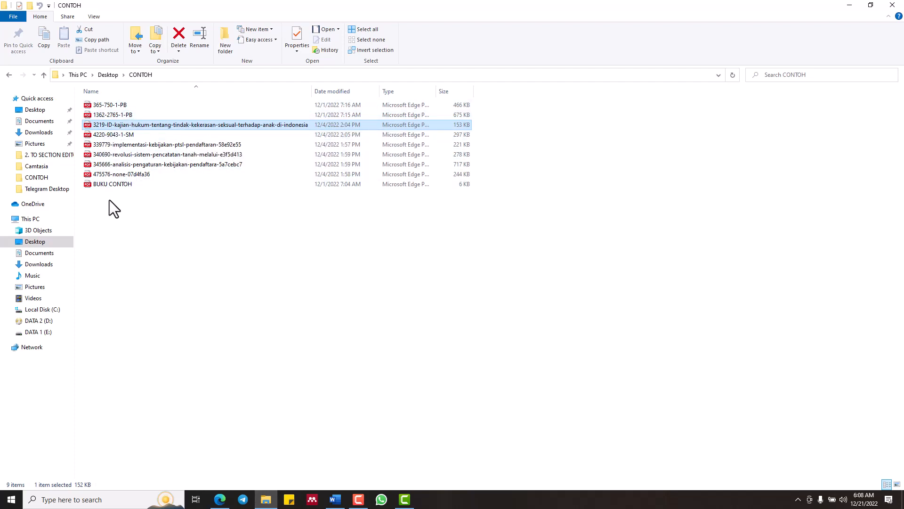
# Open 1362-2765-1-PB in the PDF viewer and minimize the folder window
pyautogui.click(101, 116)
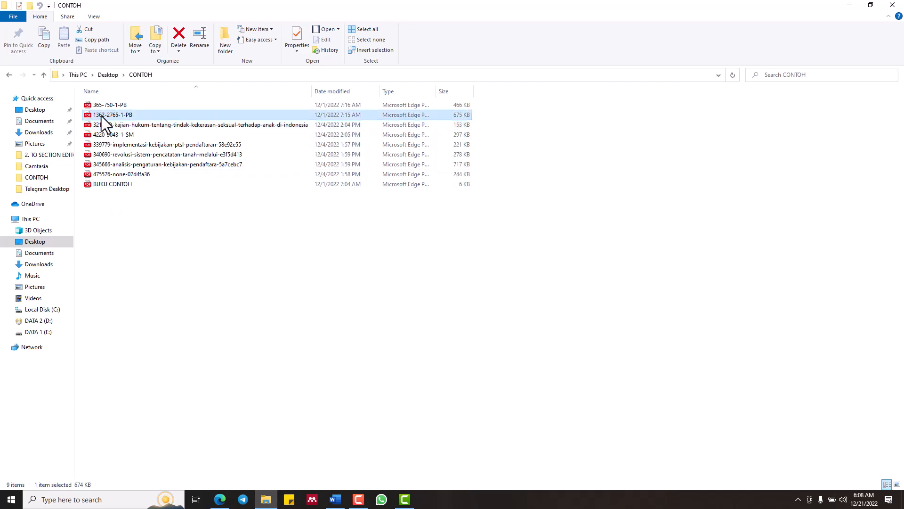
pyautogui.doubleClick(100, 116)
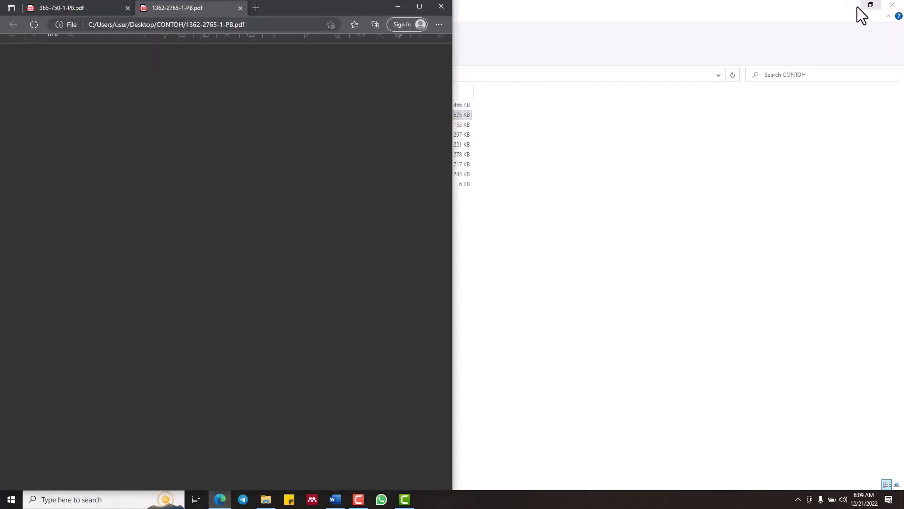
pyautogui.click(852, 9)
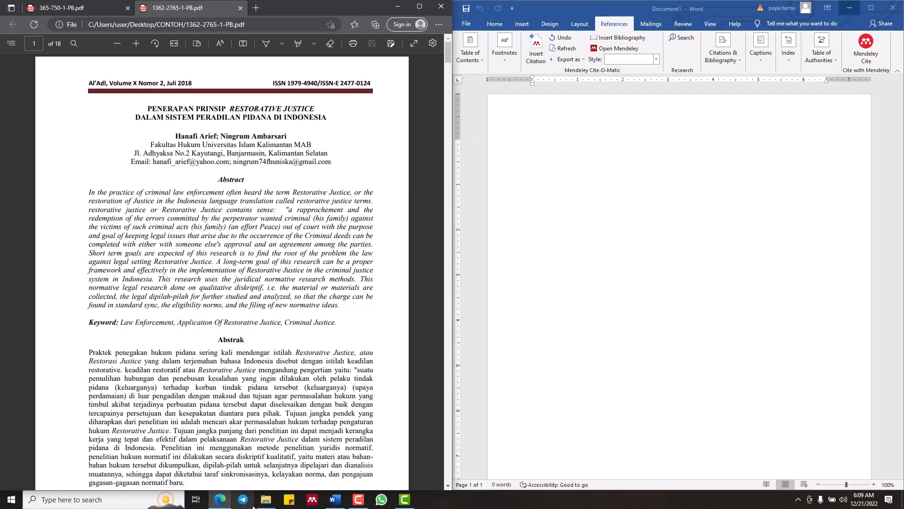
# Open all the remaining CONTOH PDFs together, from the 3219-ID file through BUKU CONTOH, and minimize the folder window
pyautogui.click(266, 499)
pyautogui.click(114, 126)
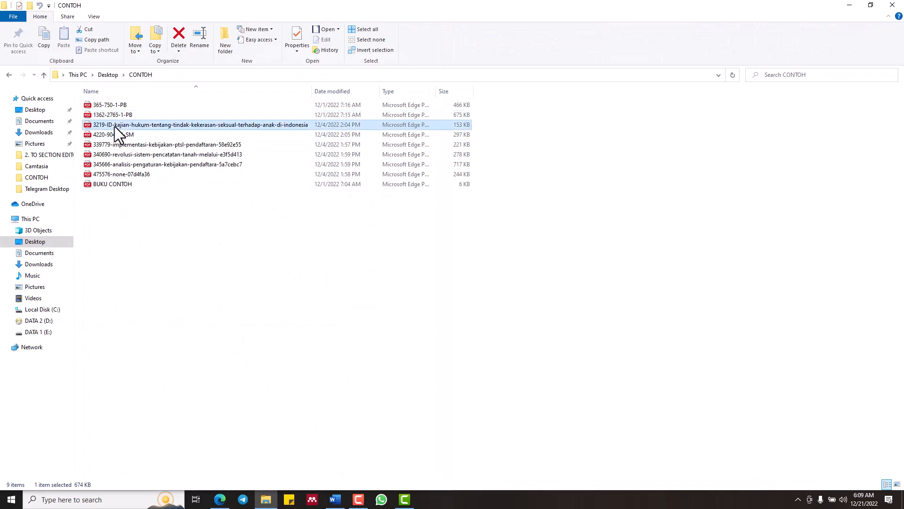
pyautogui.hotkey('shift', 'Down')
pyautogui.hotkey('shift', 'Down')
pyautogui.hotkey('shift', 'Down')
pyautogui.hotkey('shift', 'Down')
pyautogui.hotkey('shift', 'Down')
pyautogui.hotkey('shift', 'Down')
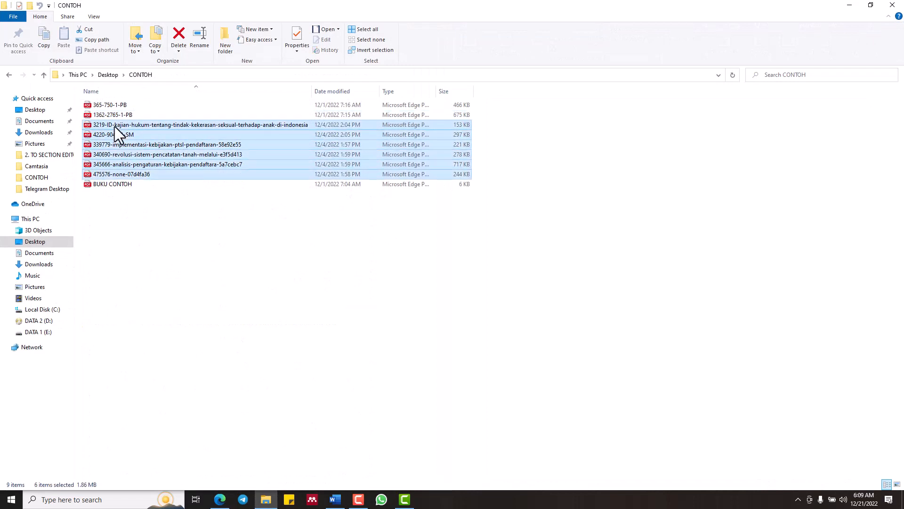
pyautogui.press('Return')
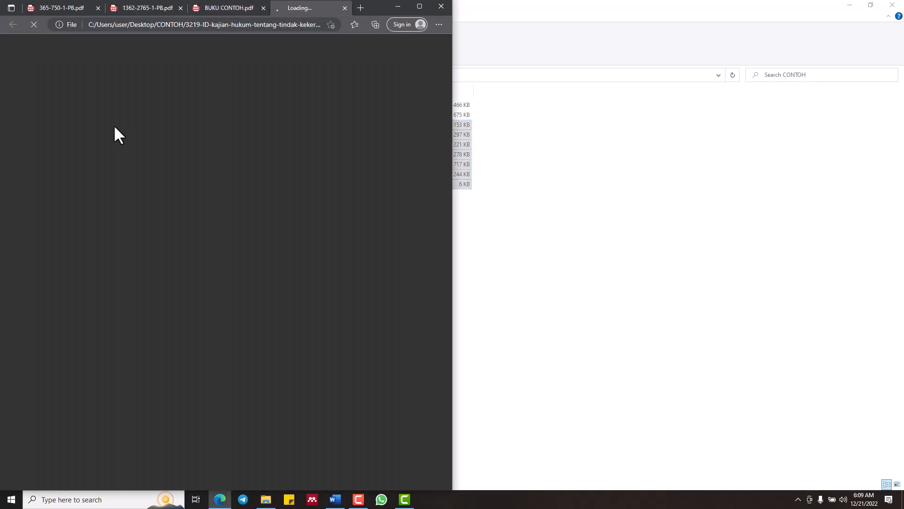
pyautogui.click(851, 6)
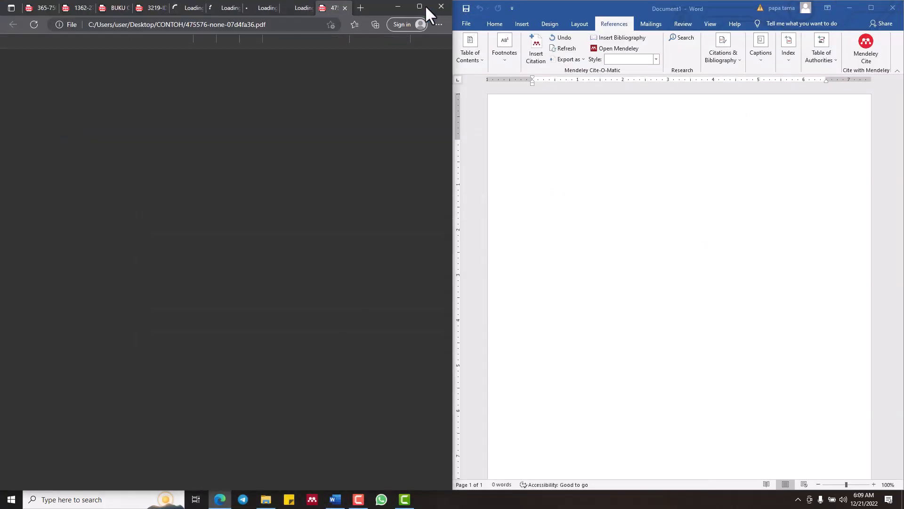
# Minimize the browser and Word windows, and restore both side by side
pyautogui.click(397, 6)
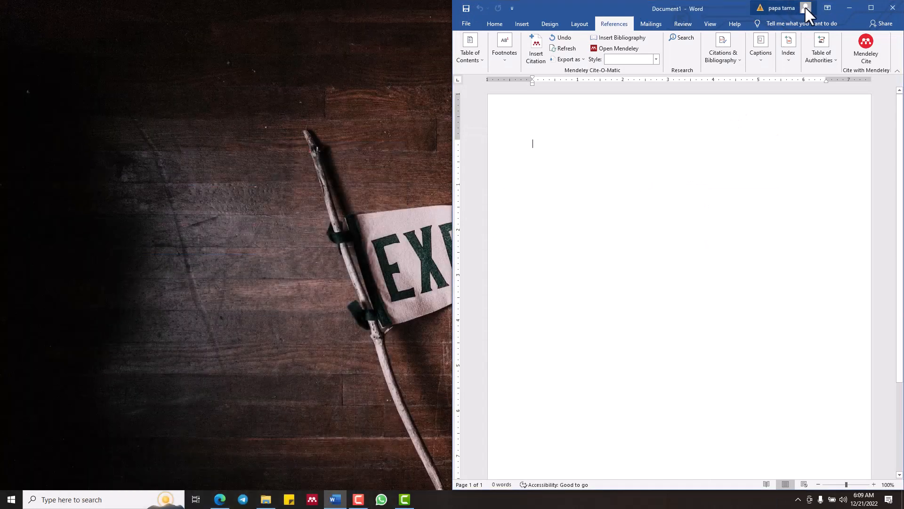
pyautogui.click(849, 8)
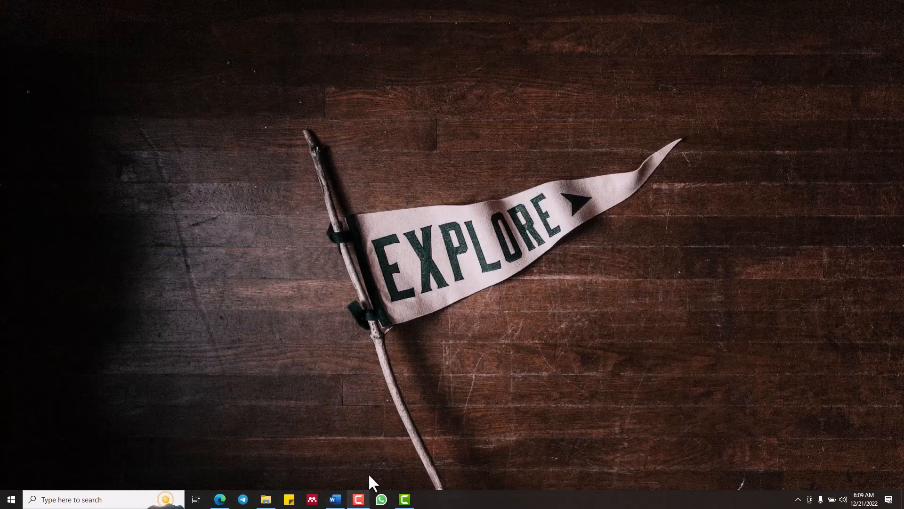
pyautogui.click(336, 499)
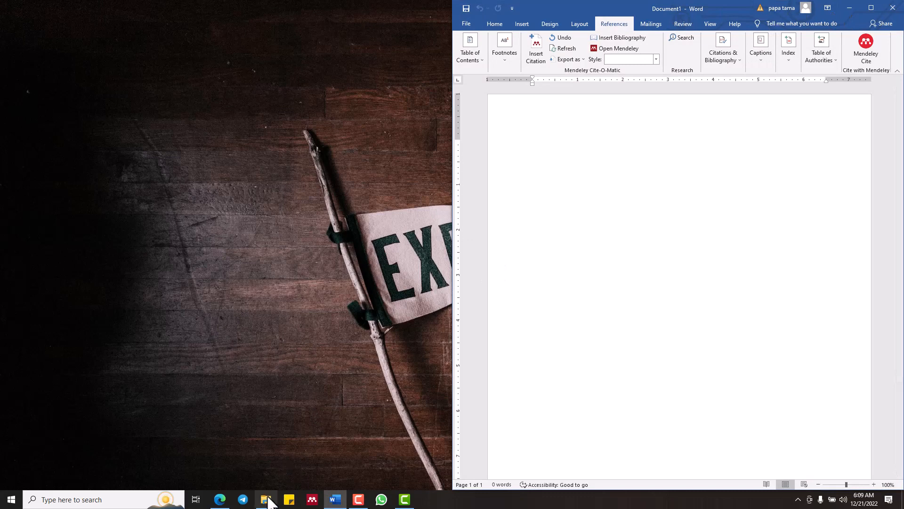
pyautogui.click(220, 500)
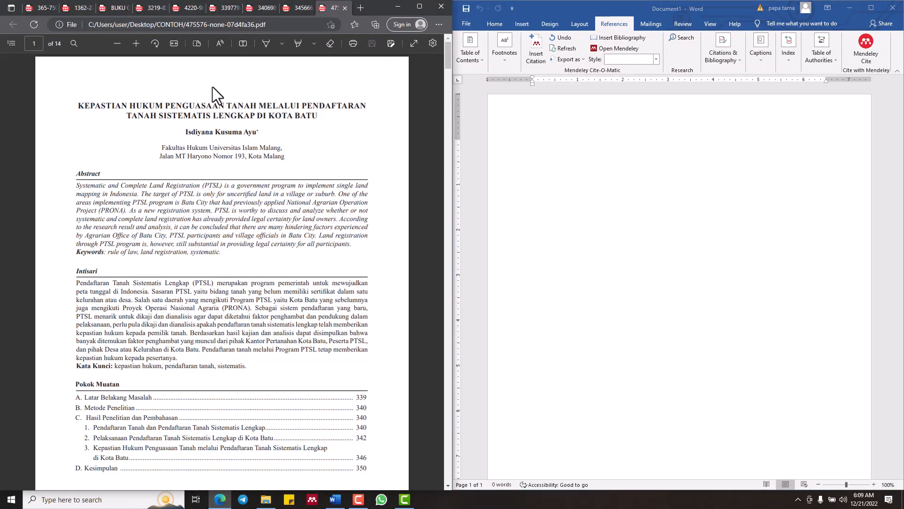
# Copy the passage from "perlu dilakukan pembaharuan" to "sesuai dengan harapan" on page 4 of the 345666 PDF and paste it into the Word document
pyautogui.click(285, 11)
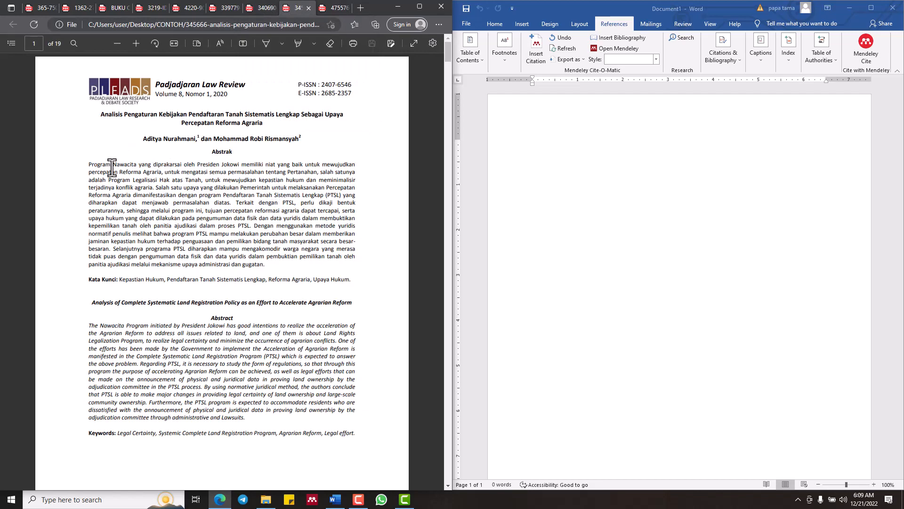
pyautogui.scroll(-10, 111, 288)
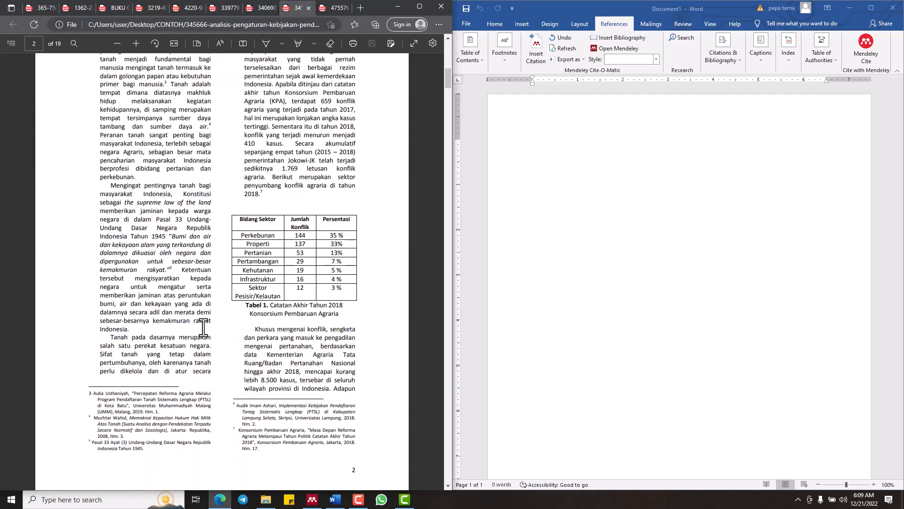
pyautogui.scroll(-10, 203, 327)
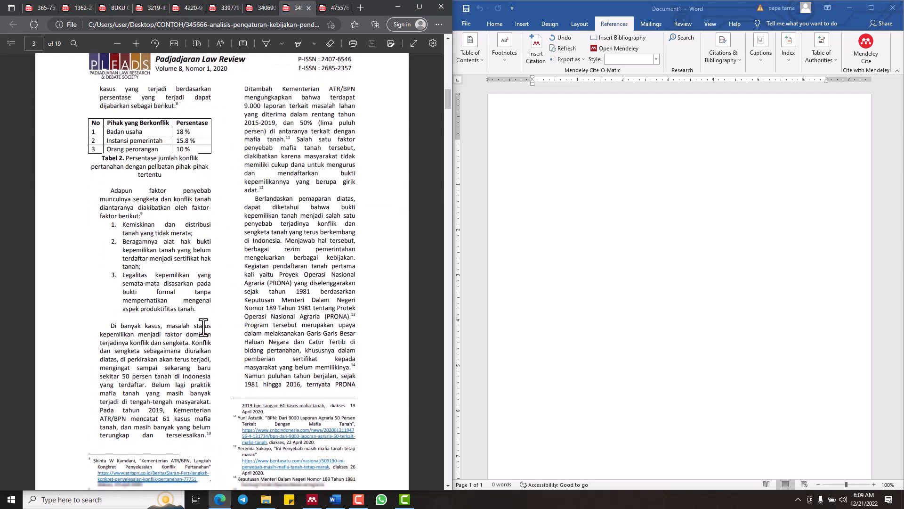
pyautogui.scroll(3, 186, 290)
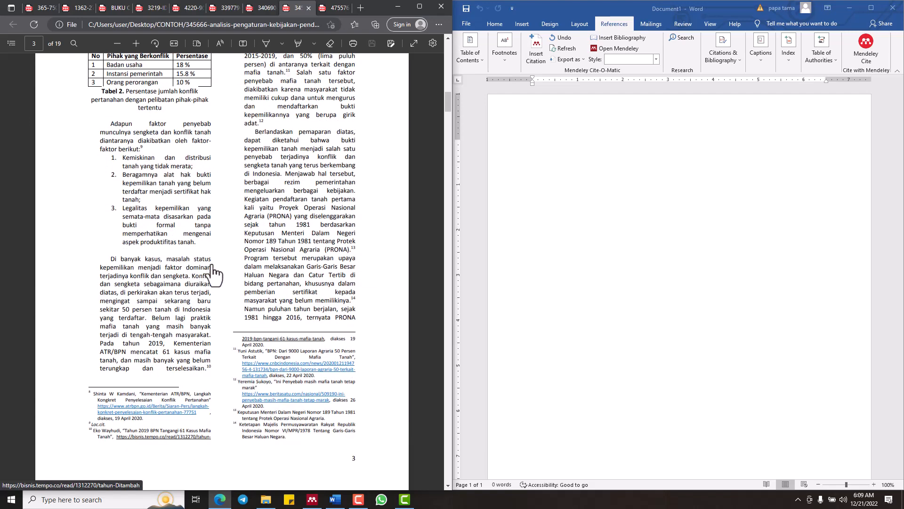
pyautogui.scroll(-12, 214, 273)
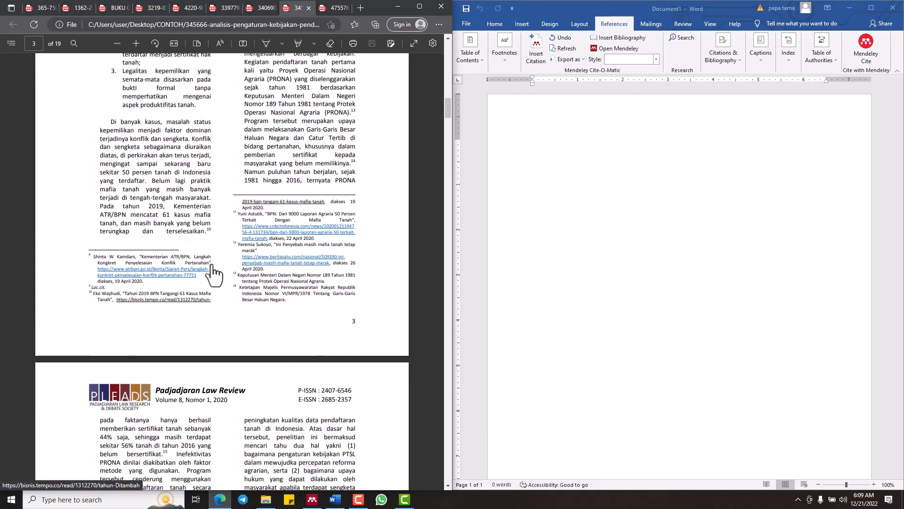
pyautogui.scroll(-6, 213, 273)
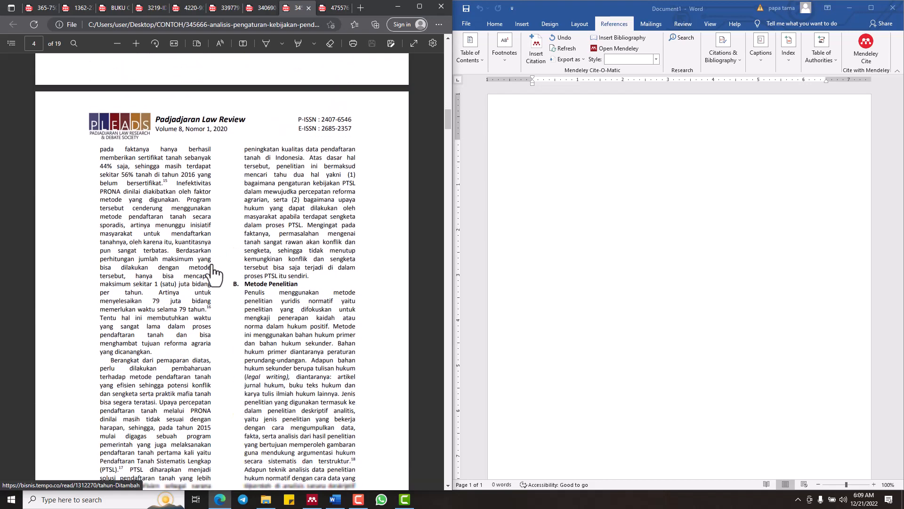
pyautogui.scroll(-3, 213, 273)
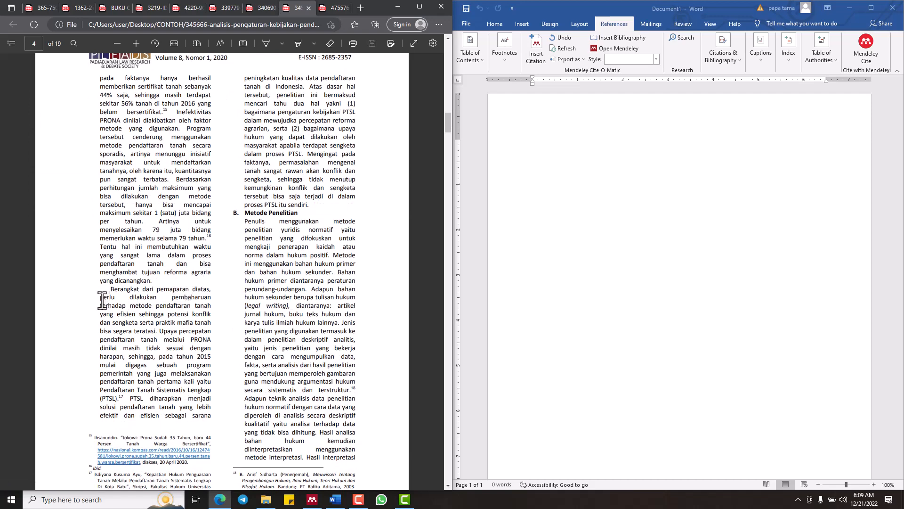
pyautogui.moveTo(102, 300); pyautogui.dragTo(124, 358)
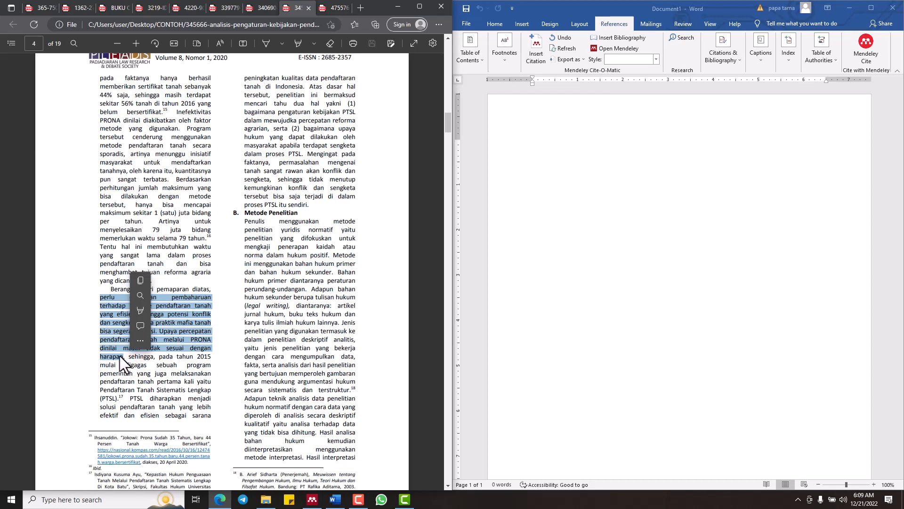
pyautogui.rightClick(120, 356)
pyautogui.click(141, 204)
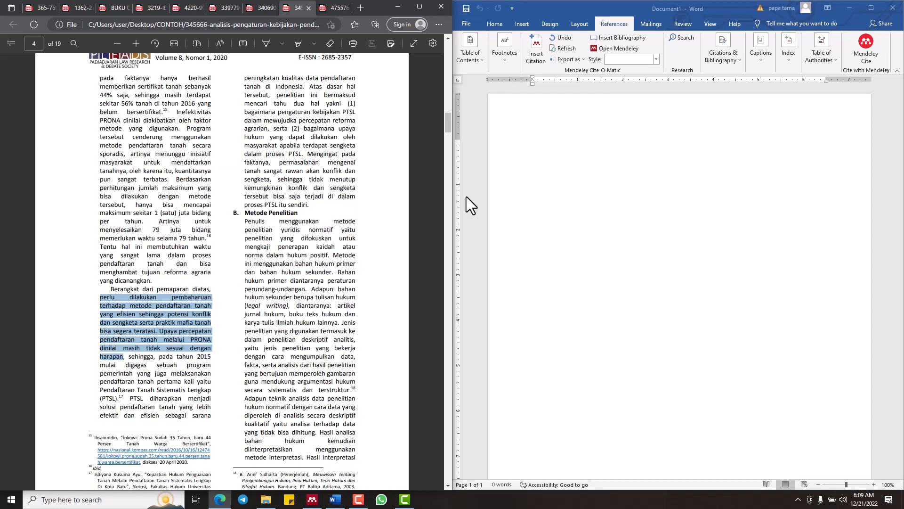
pyautogui.click(540, 144)
pyautogui.hotkey('ctrl', 'v')
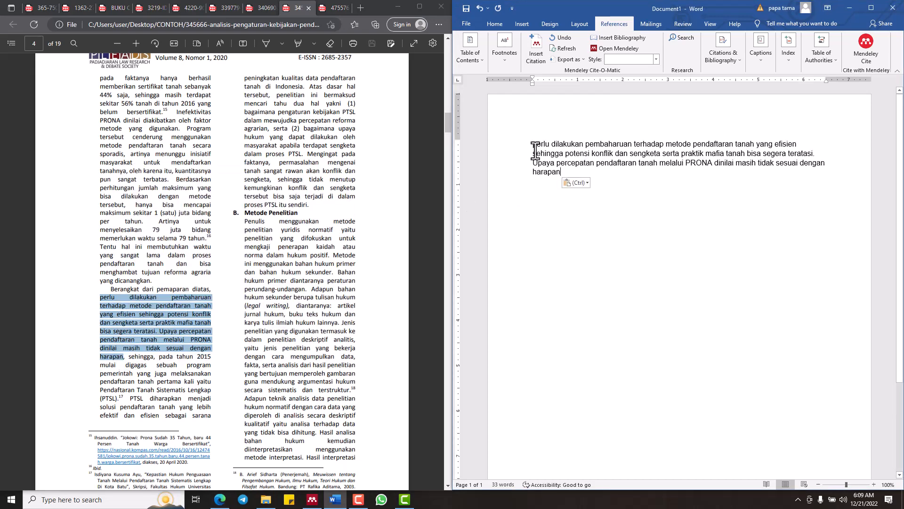
# Justify the pasted paragraph, add a period after "harapan", and maximize the Word window
pyautogui.click(524, 150)
pyautogui.tripleClick(522, 148)
pyautogui.hotkey('ctrl', 'j')
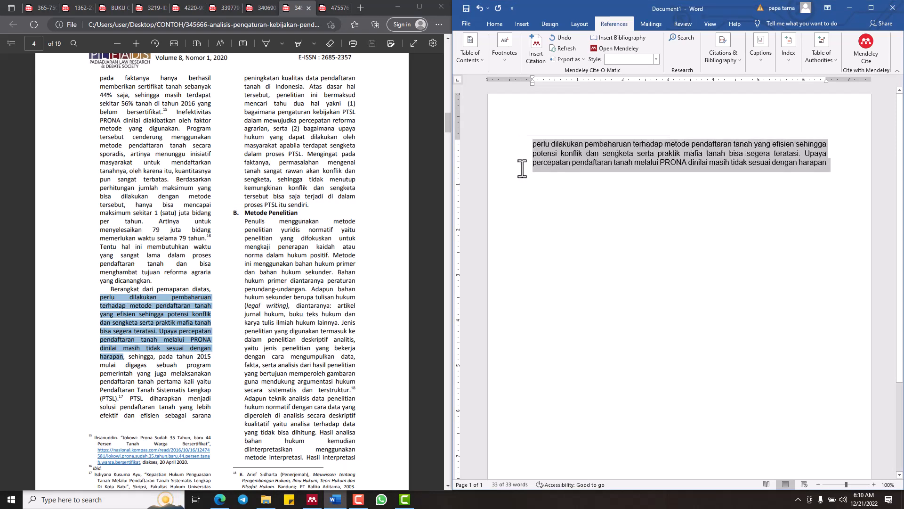
pyautogui.click(682, 141)
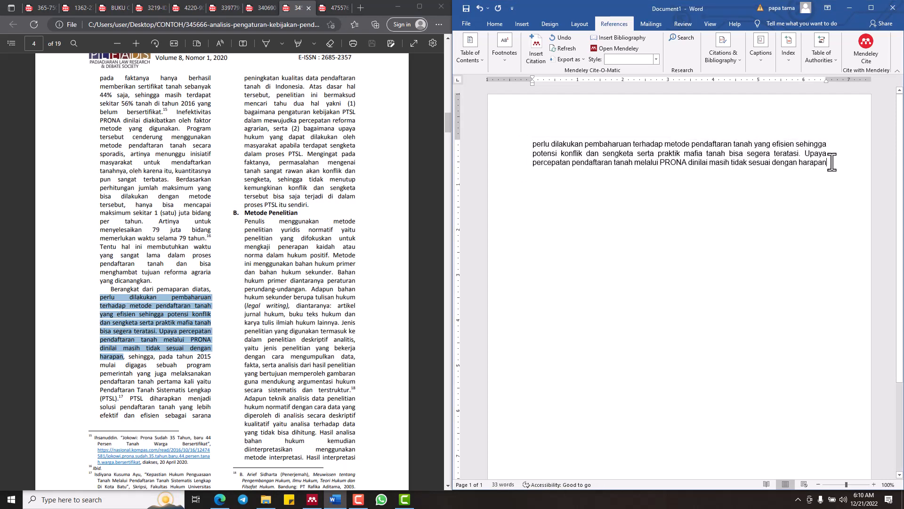
pyautogui.write('.')
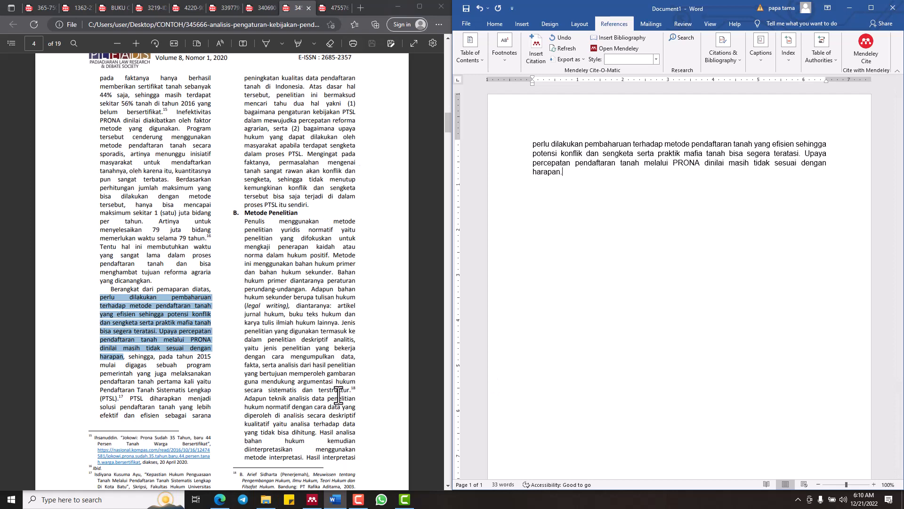
pyautogui.click(864, 11)
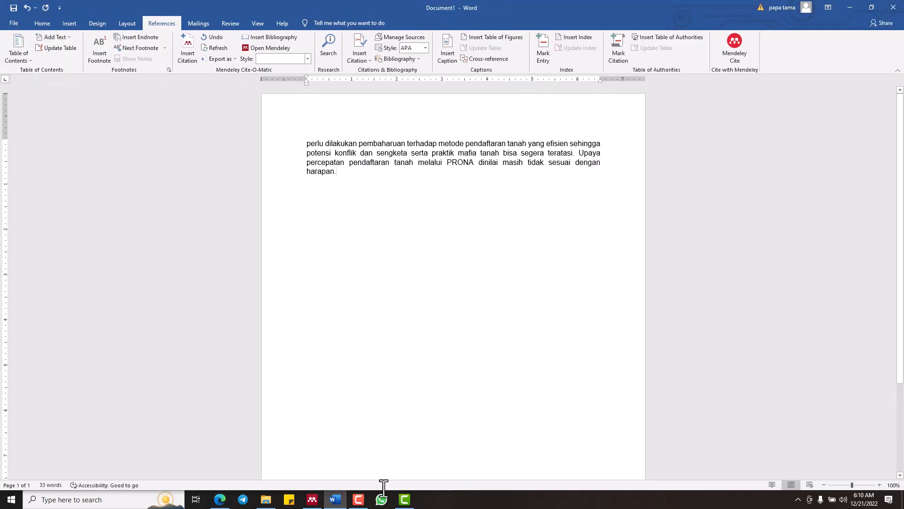
# Review the first page of the 345666 PDF in the browser and return to the Word document
pyautogui.click(218, 499)
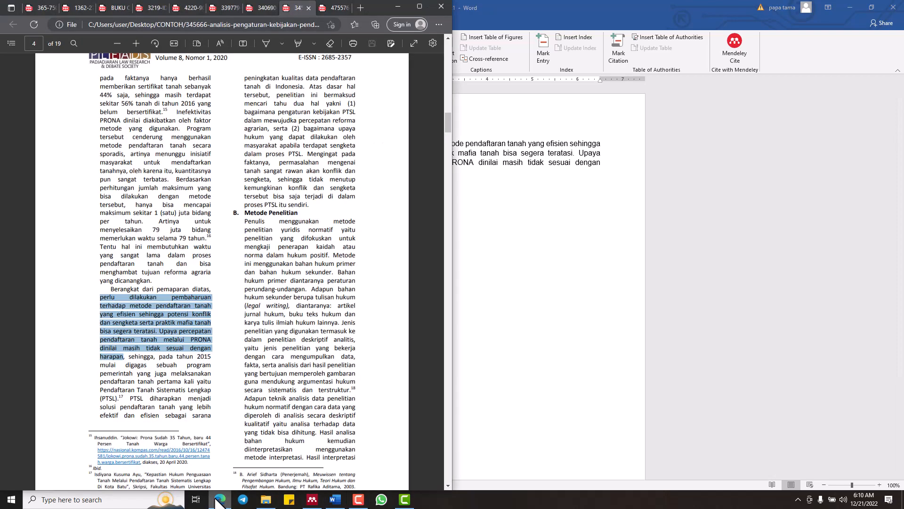
pyautogui.scroll(8, 256, 212)
pyautogui.scroll(-6, 257, 222)
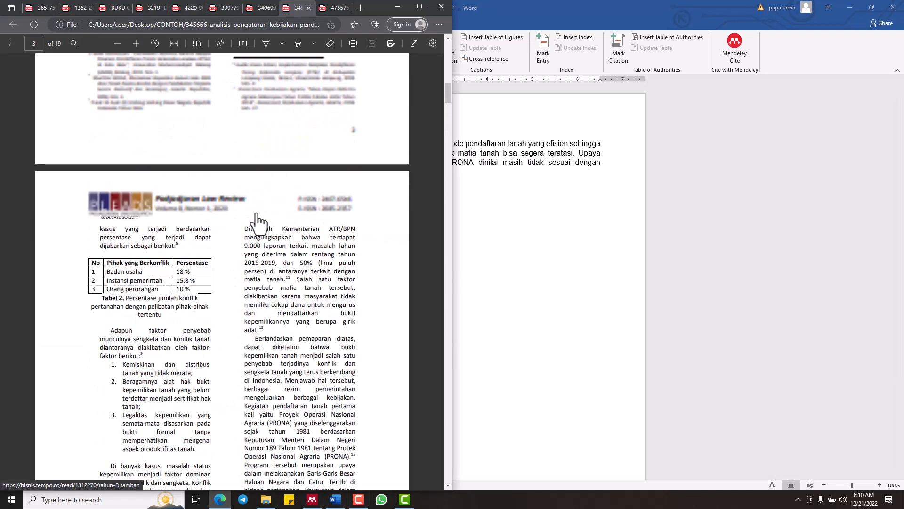
pyautogui.scroll(15, 257, 222)
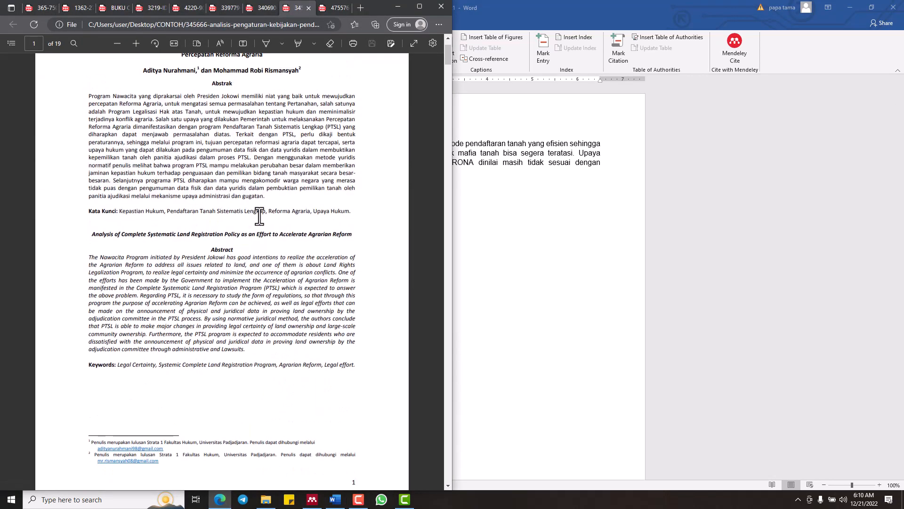
pyautogui.scroll(2, 259, 216)
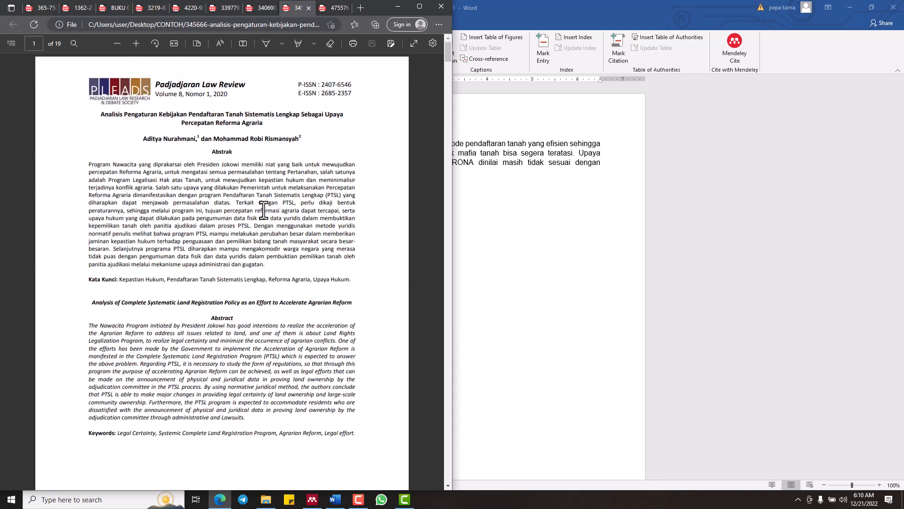
pyautogui.click(617, 8)
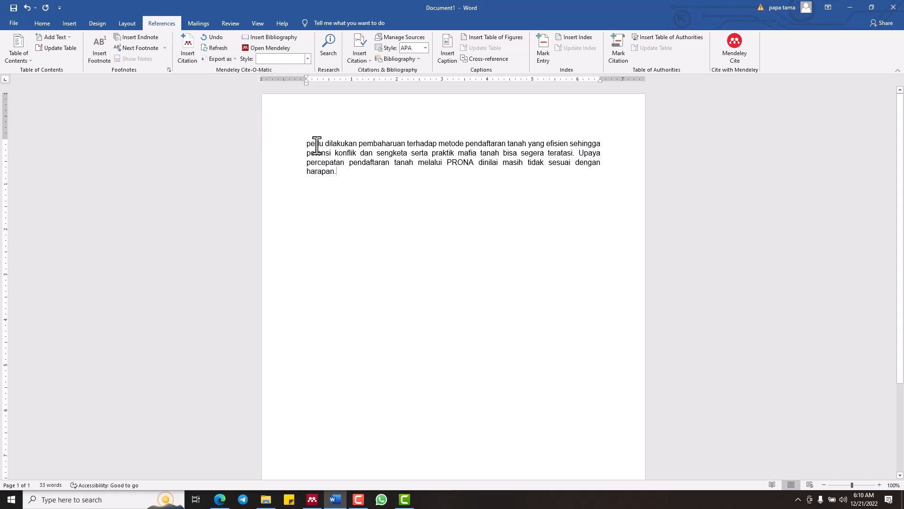
# Capitalize the first letter of the pasted paragraph so that it begins with "Perlu"
pyautogui.moveTo(309, 144); pyautogui.dragTo(345, 172)
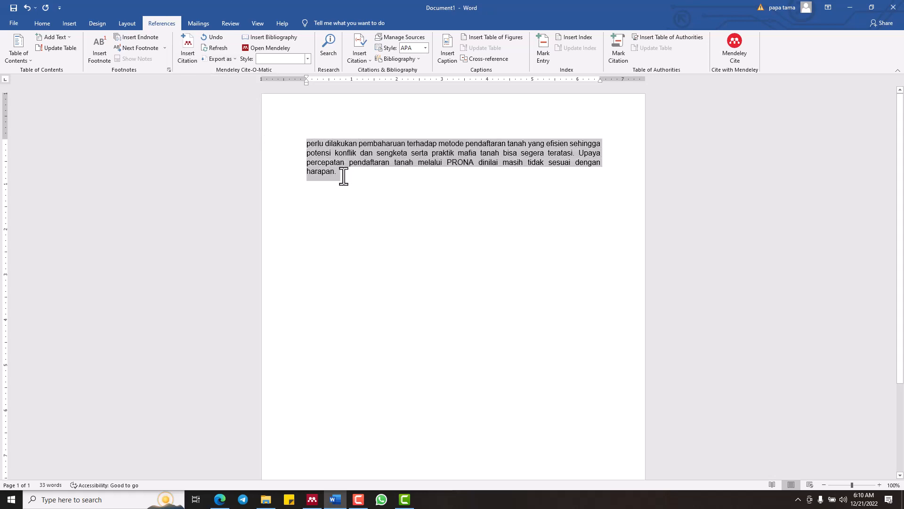
pyautogui.scroll(1, 343, 176)
pyautogui.scroll(10, 343, 180)
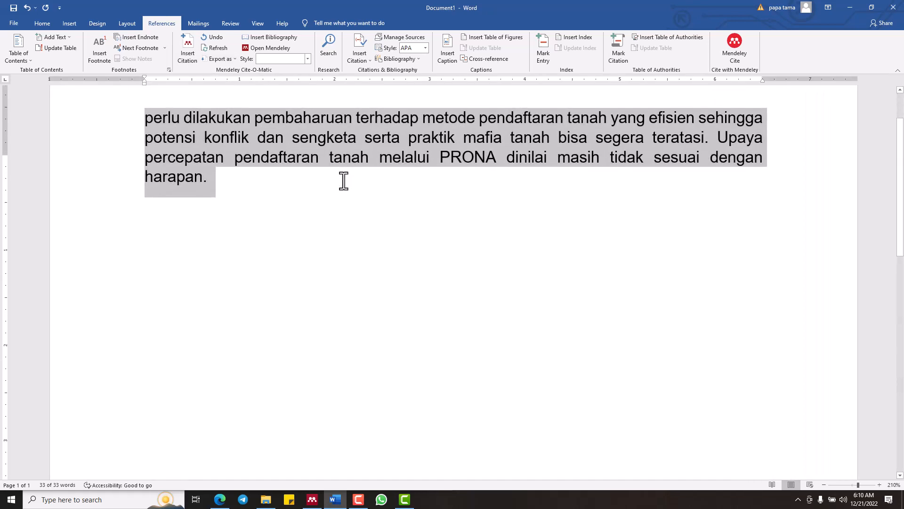
pyautogui.click(222, 274)
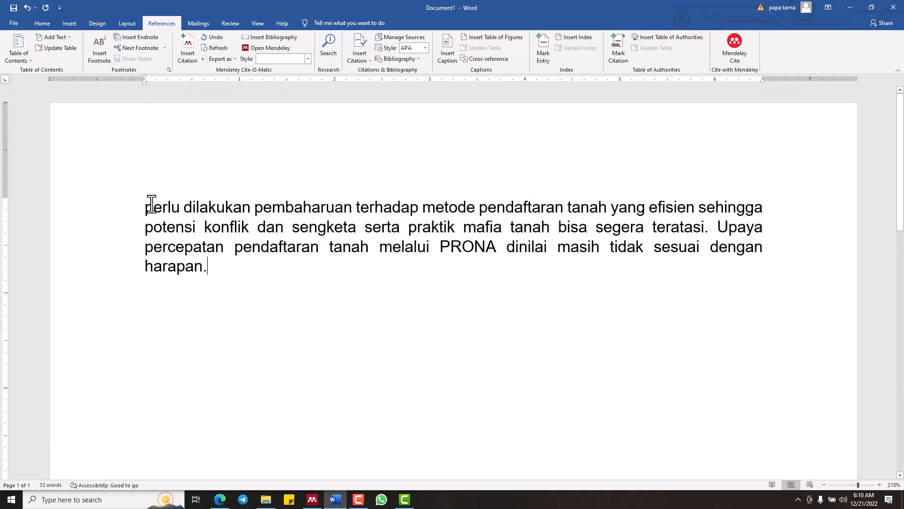
pyautogui.press('BackSpace')
pyautogui.write('P')
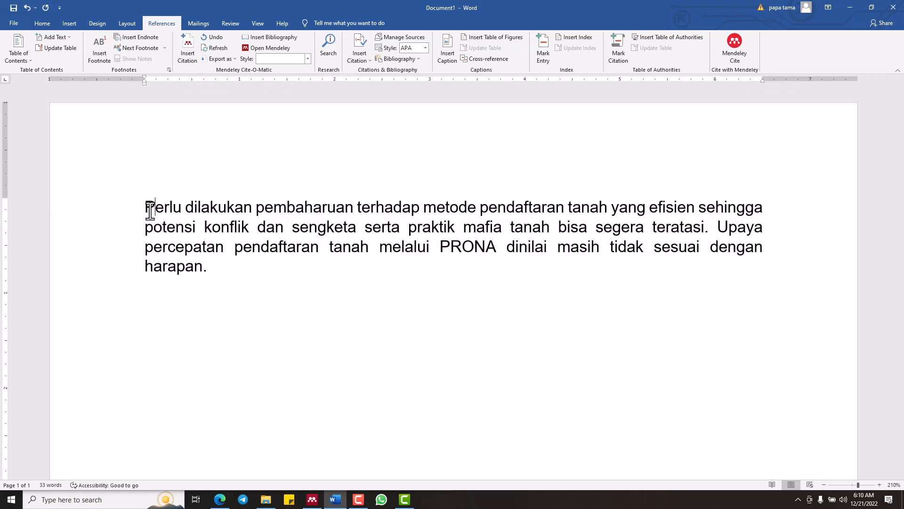
# Insert a Mendeley citation of the 2020 Padjadjaran Law Review article "Analisis Pengaturan Kebijakan Pendaftaran Tanah Sistematis Lengkap" after "harapan."
pyautogui.click(213, 275)
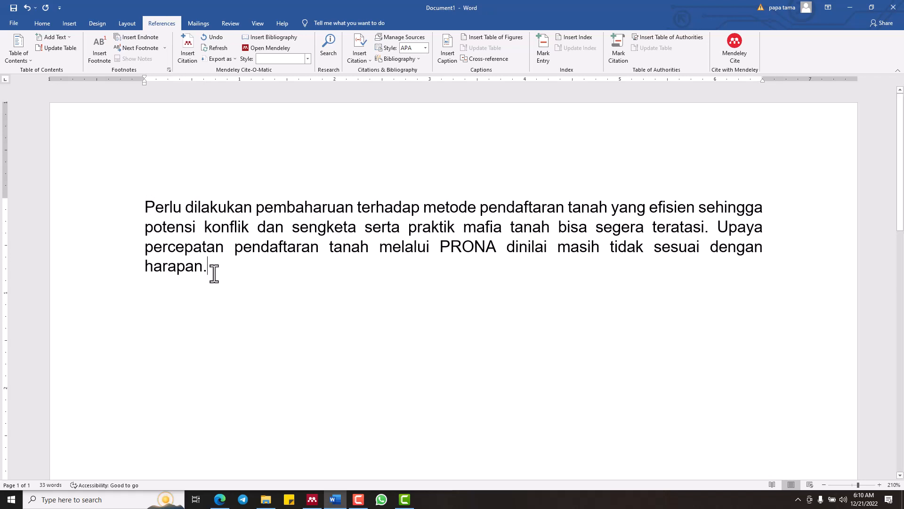
pyautogui.click(192, 40)
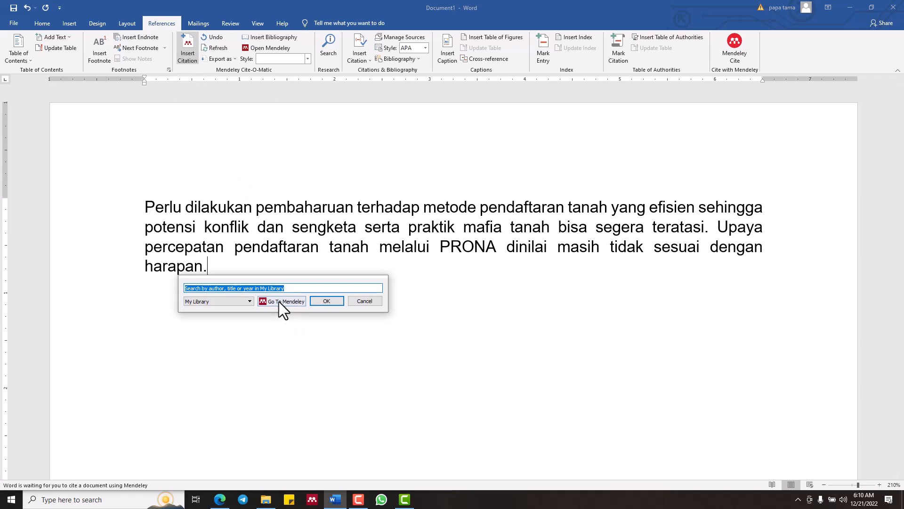
pyautogui.click(283, 301)
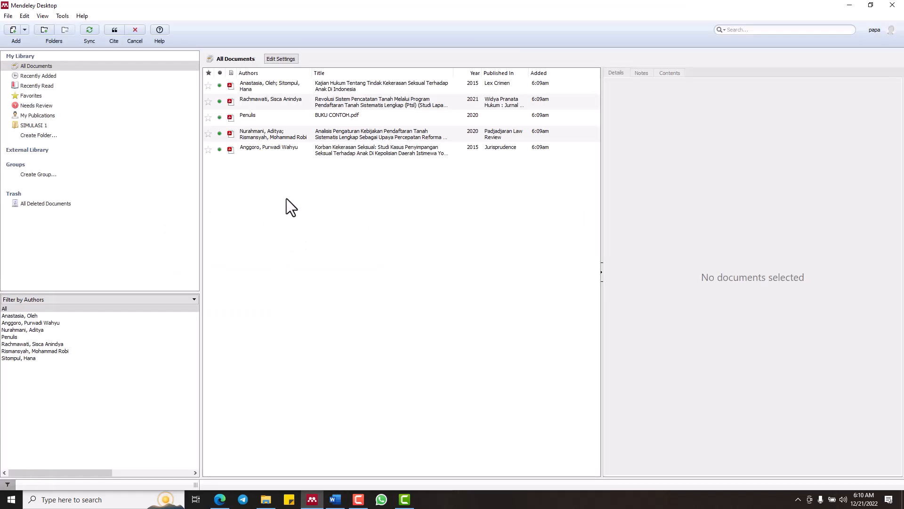
pyautogui.click(314, 132)
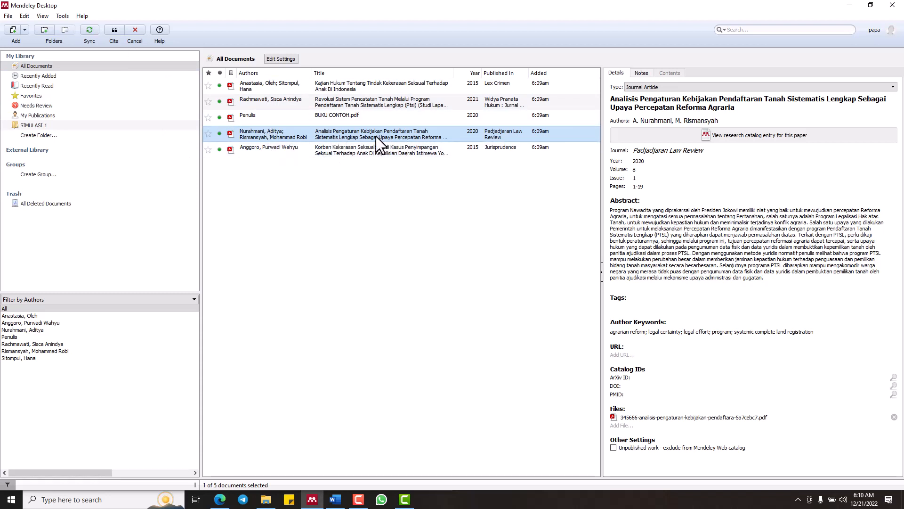
pyautogui.click(114, 30)
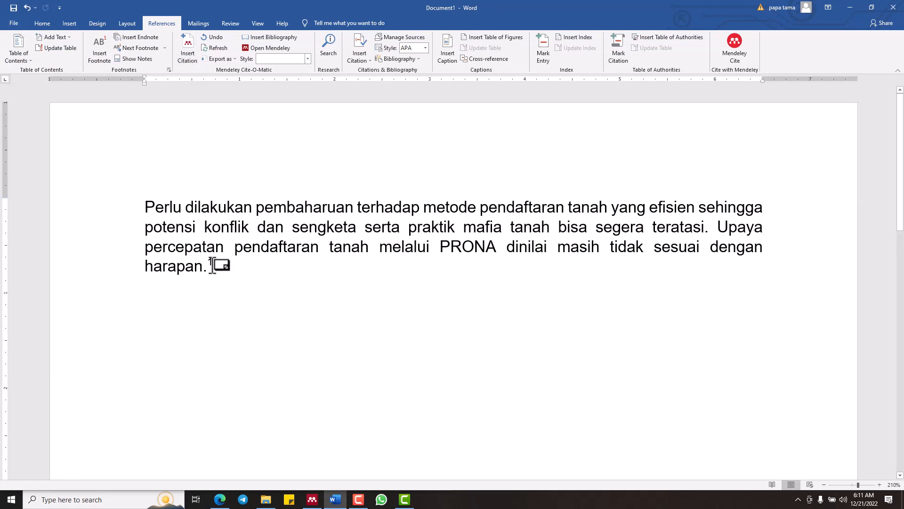
# Highlight the citation number after "harapan." in yellow
pyautogui.click(210, 265)
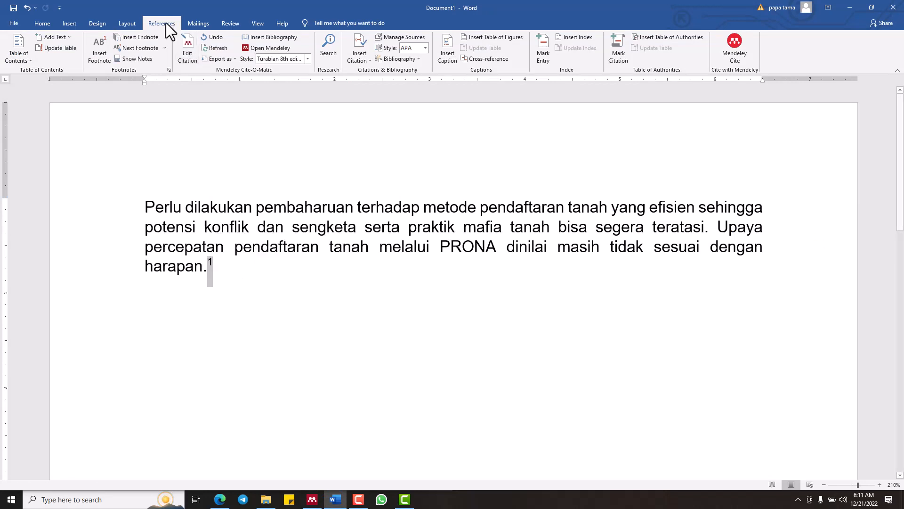
pyautogui.click(39, 28)
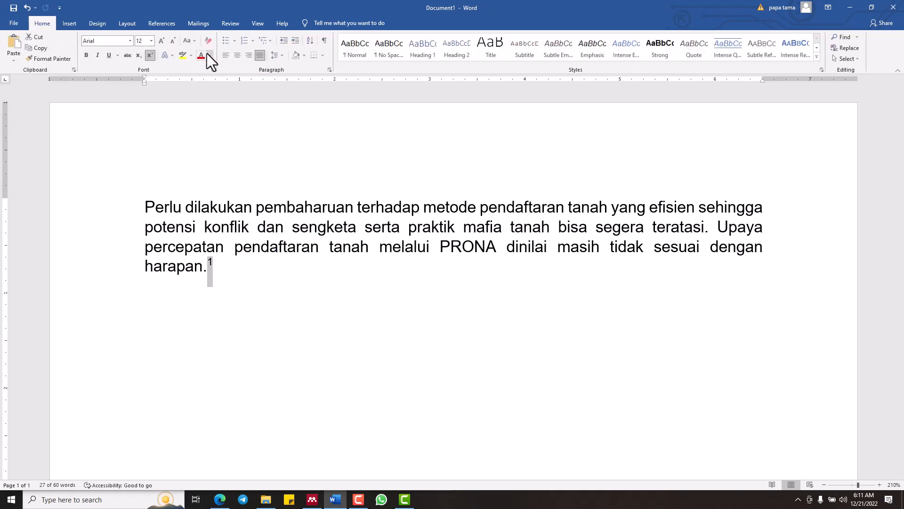
pyautogui.keyDown('ctrl'); pyautogui.scroll(4, 319, 281); pyautogui.keyUp('ctrl')
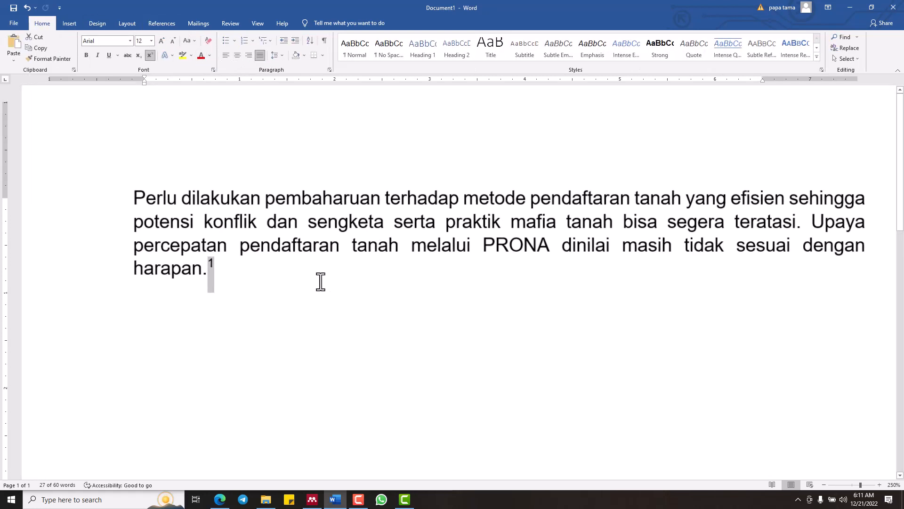
pyautogui.click(181, 54)
pyautogui.press('Left')
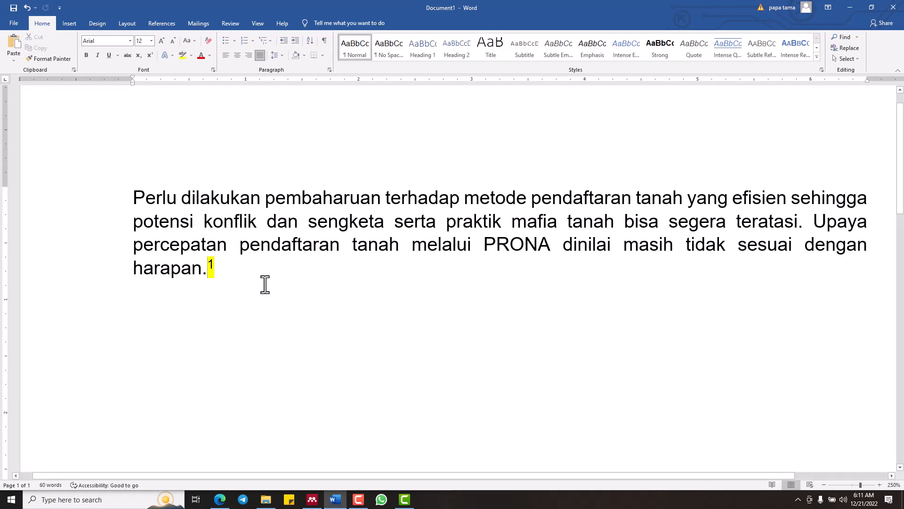
# Set the highlight colour of the citation number after "harapan." to bright green
pyautogui.hotkey('shift', 'Right')
pyautogui.click(191, 55)
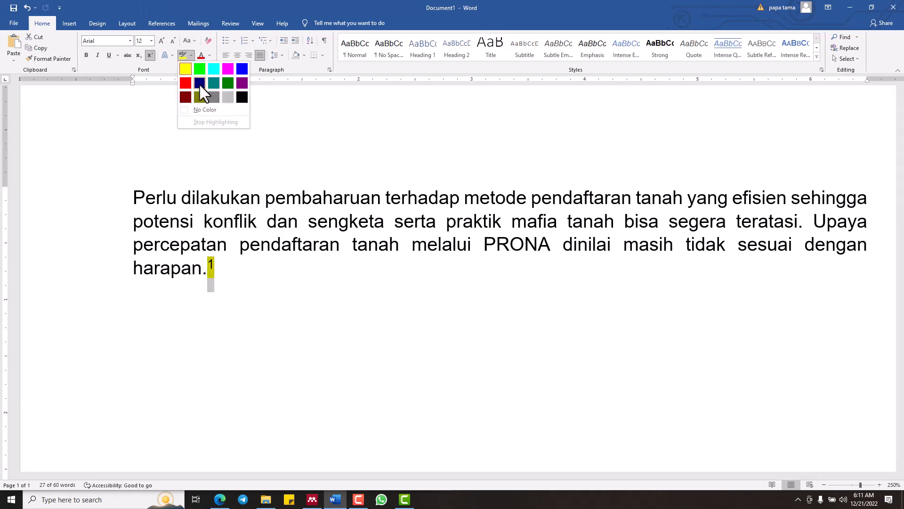
pyautogui.click(199, 69)
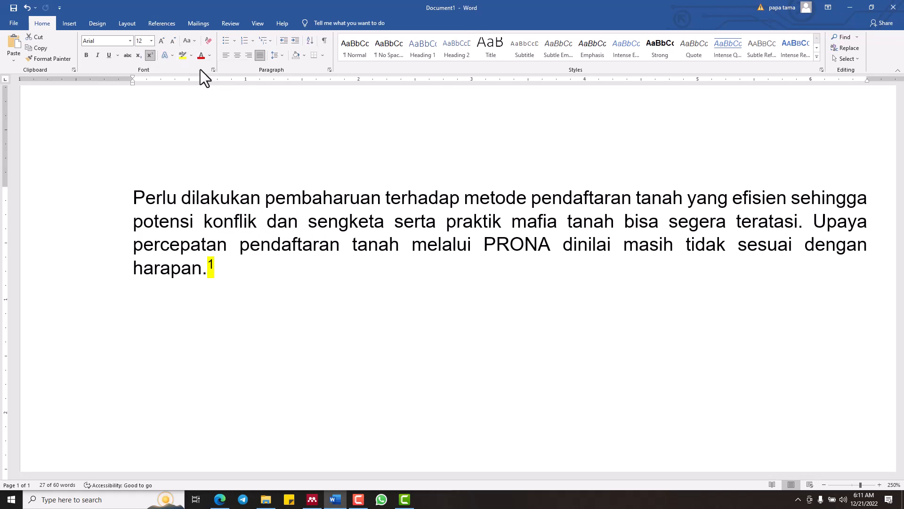
pyautogui.click(308, 296)
pyautogui.scroll(-4, 308, 296)
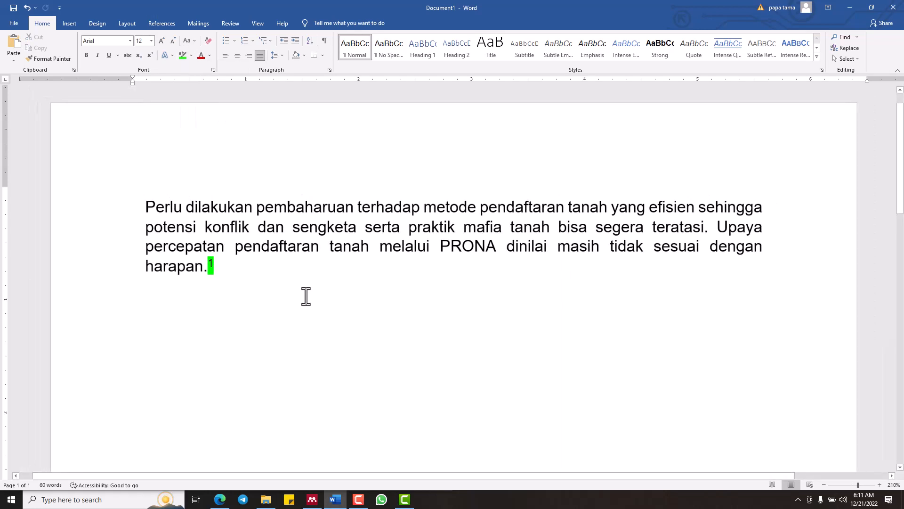
# Start a new paragraph after the citation and place the Word window side by side with the browser
pyautogui.press('Return')
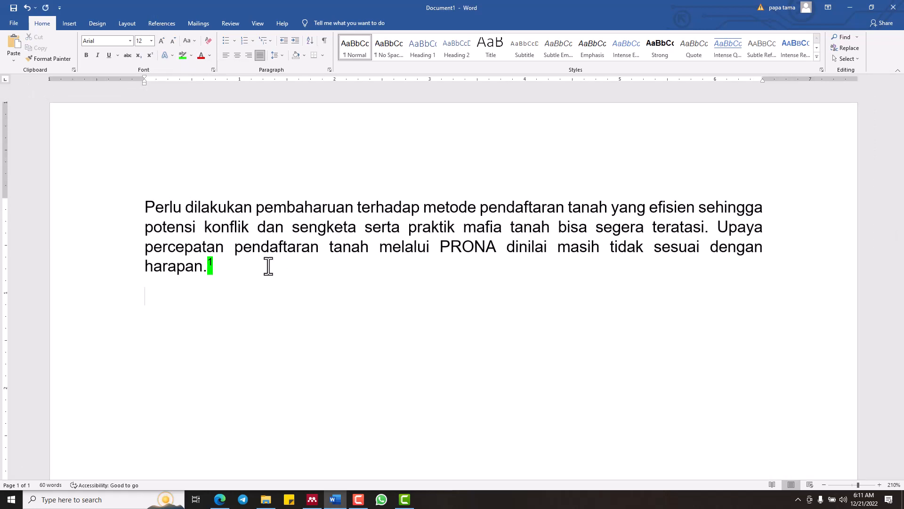
pyautogui.press('super+Right')
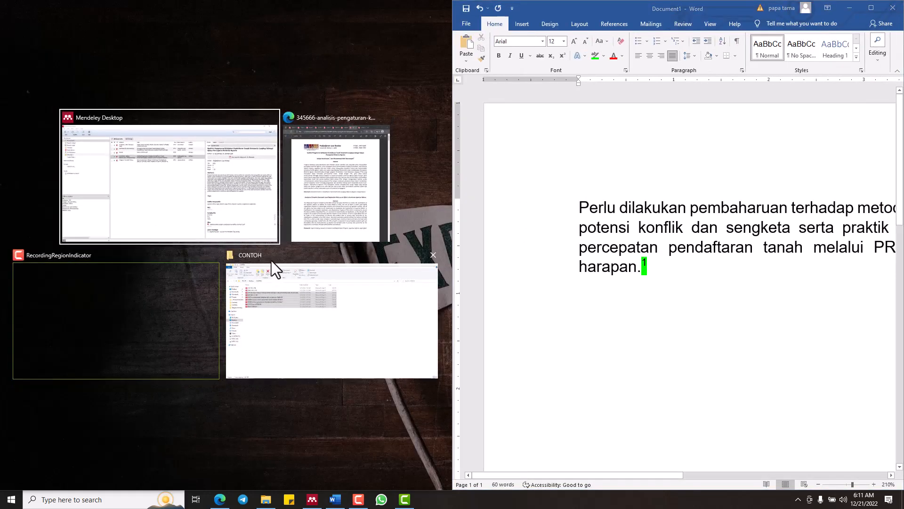
pyautogui.click(328, 206)
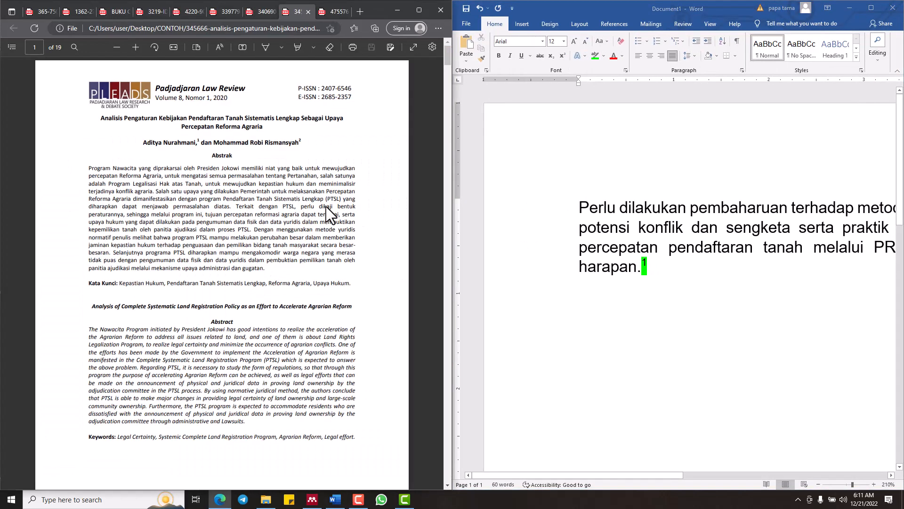
# Switch the browser to the 340690 PDF and check the Mendeley library for that article
pyautogui.click(260, 7)
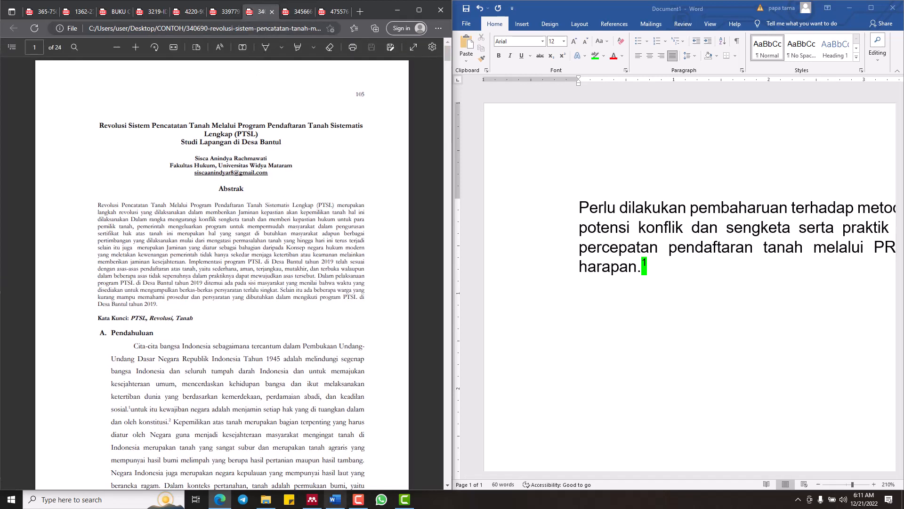
pyautogui.click(312, 500)
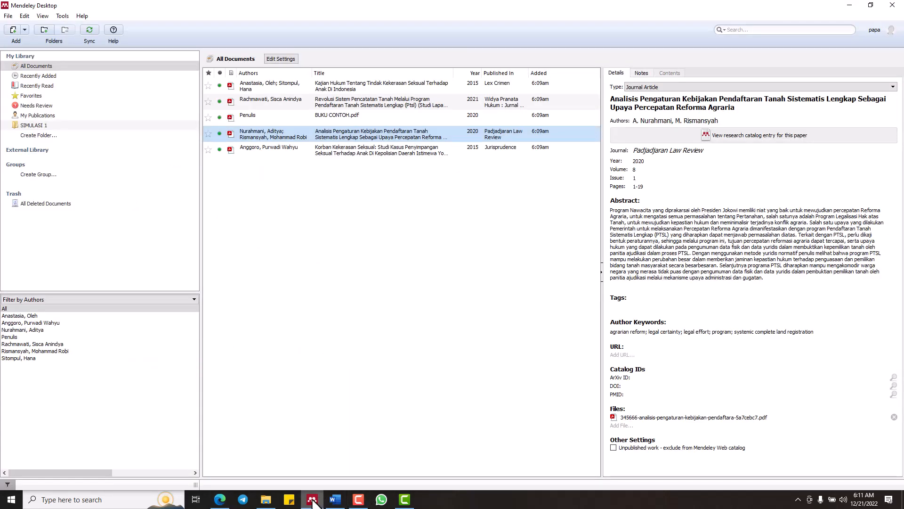
pyautogui.click(313, 500)
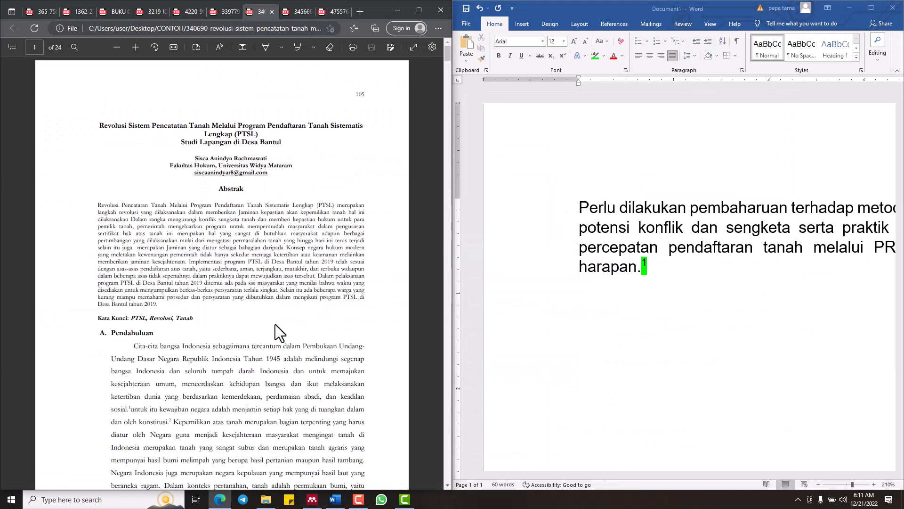
# Copy the passage from "Tanah sangat berarti" to "lepas dengan tanah" on page 2 of the 340690 PDF into the new Word paragraph
pyautogui.scroll(-10, 275, 324)
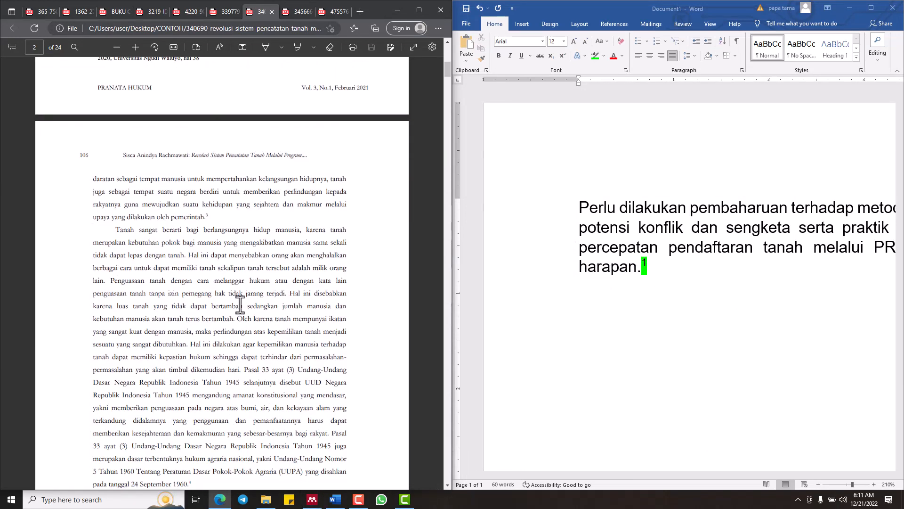
pyautogui.moveTo(114, 230); pyautogui.dragTo(185, 258)
pyautogui.rightClick(173, 253)
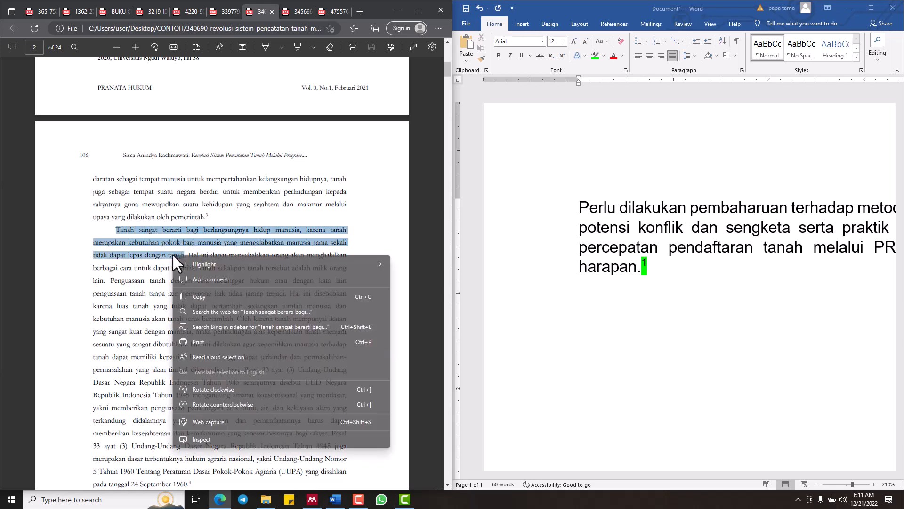
pyautogui.click(197, 296)
pyautogui.click(647, 301)
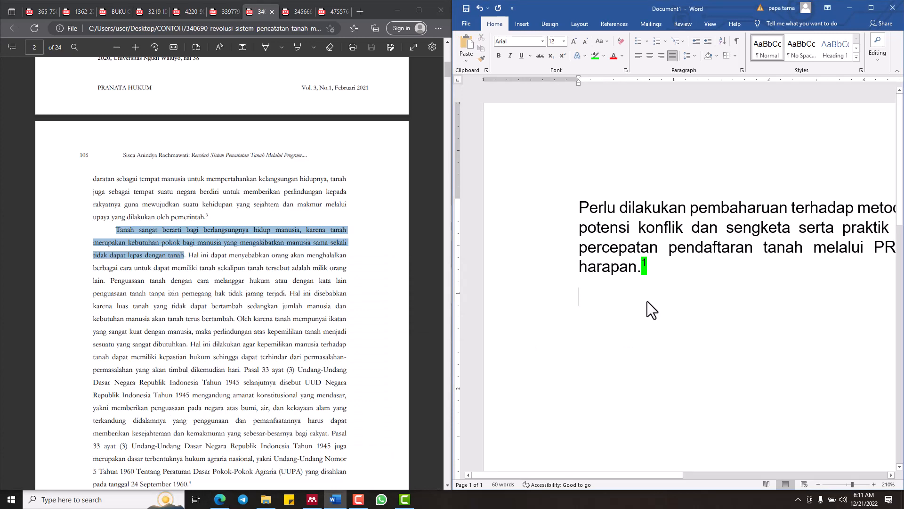
pyautogui.hotkey('ctrl', 'v')
pyautogui.scroll(-1, 648, 305)
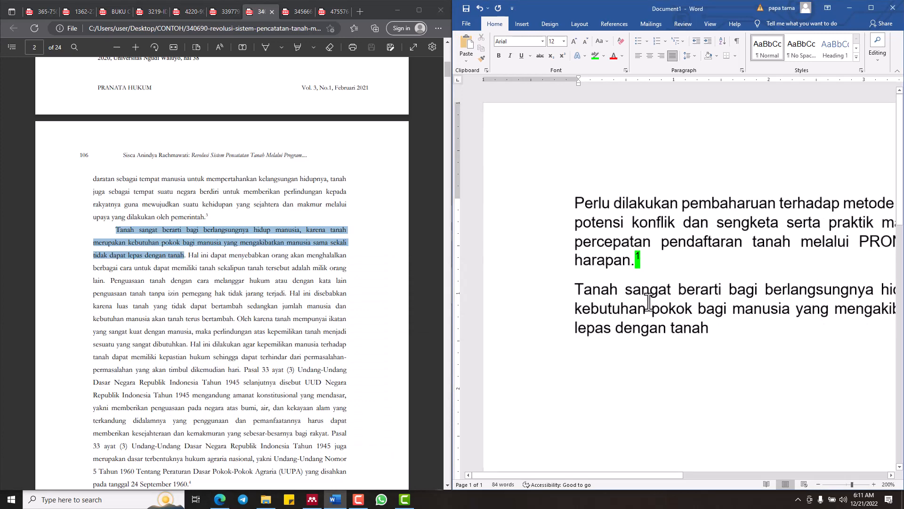
# Maximize the Word window and end the second paragraph with a full stop after "lepas dengan tanah"
pyautogui.click(871, 7)
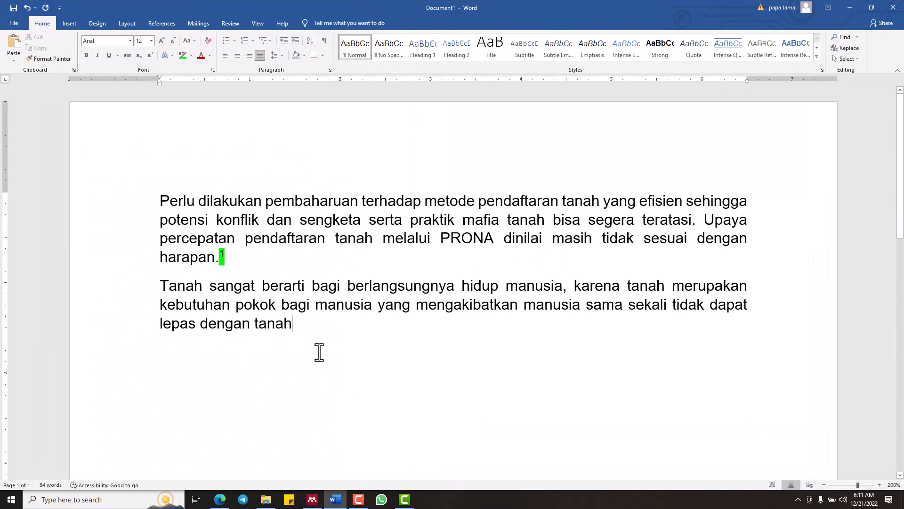
pyautogui.write('.')
pyautogui.moveTo(173, 201); pyautogui.dragTo(222, 264)
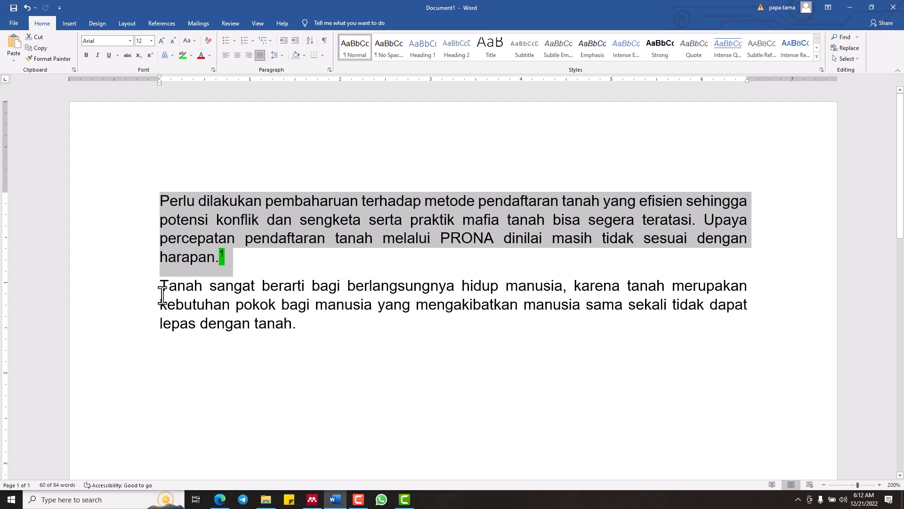
pyautogui.click(300, 379)
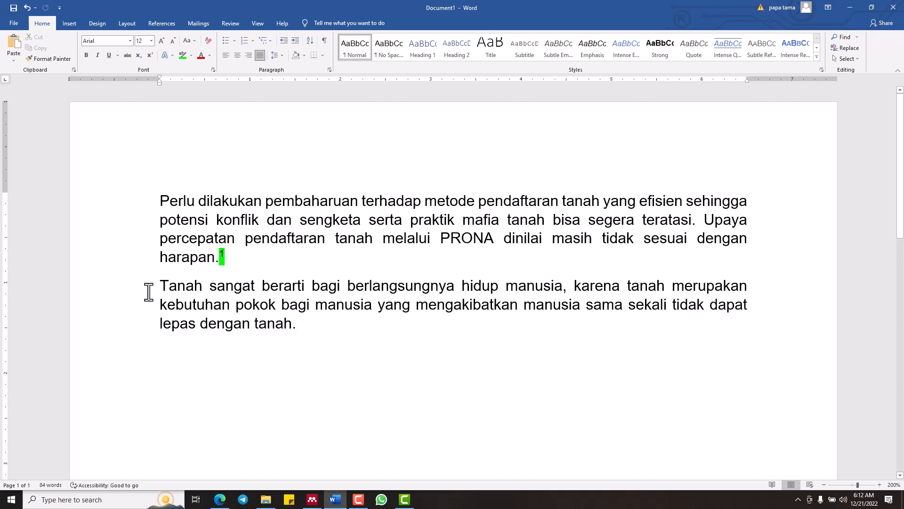
pyautogui.click(161, 286)
pyautogui.moveTo(170, 286); pyautogui.dragTo(293, 326)
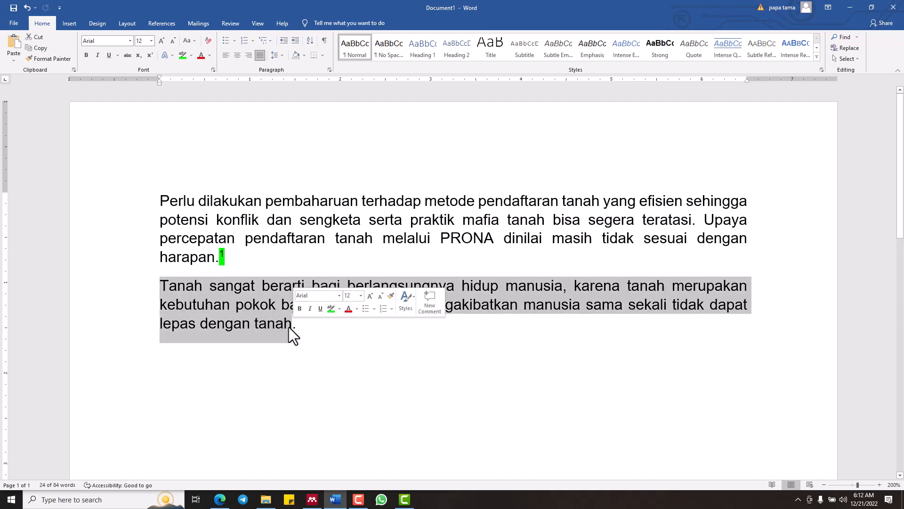
pyautogui.click(305, 339)
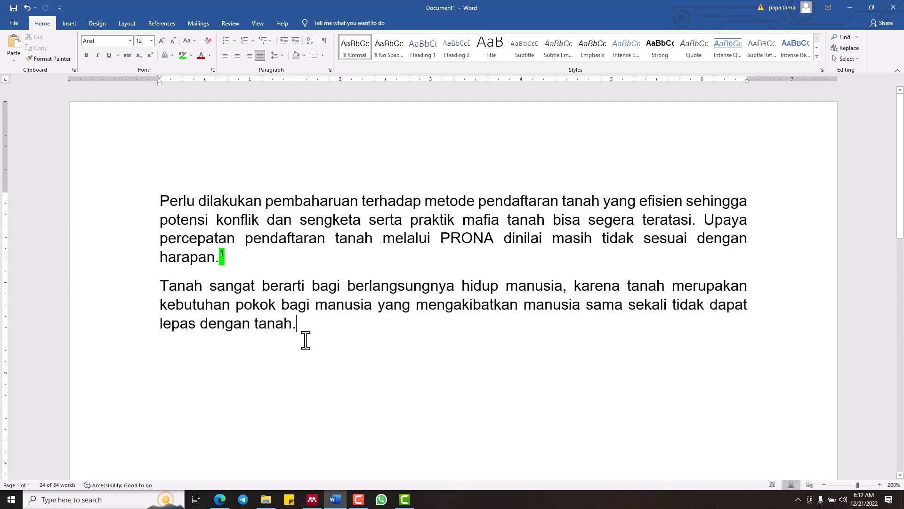
pyautogui.click(155, 22)
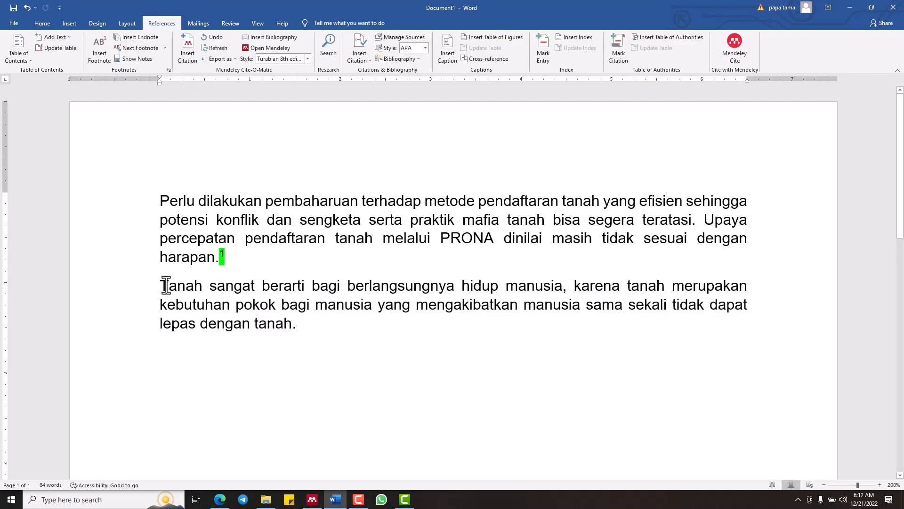
pyautogui.moveTo(162, 286); pyautogui.dragTo(319, 325)
pyautogui.click(187, 47)
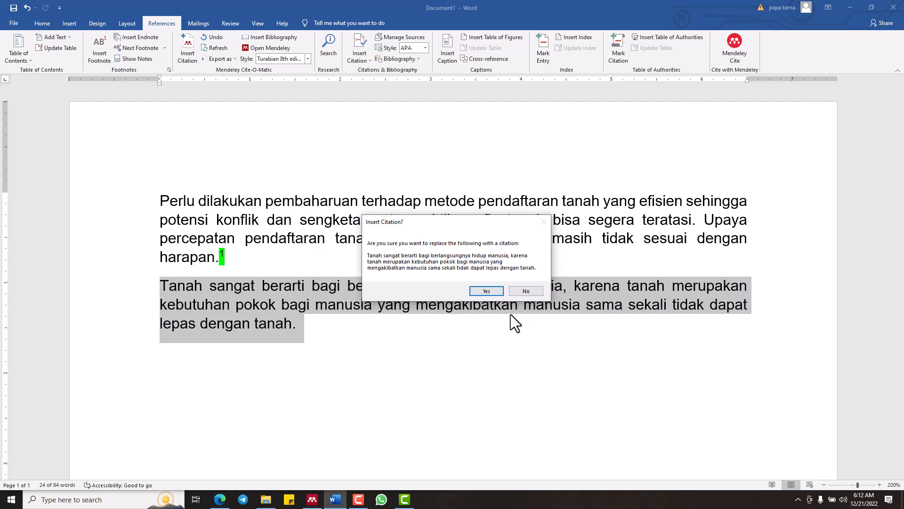
pyautogui.click(528, 291)
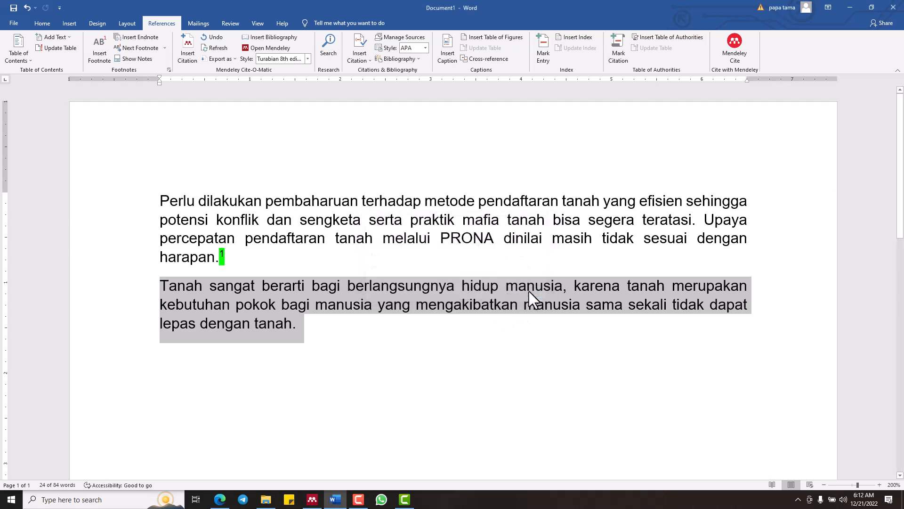
pyautogui.click(307, 327)
pyautogui.click(189, 43)
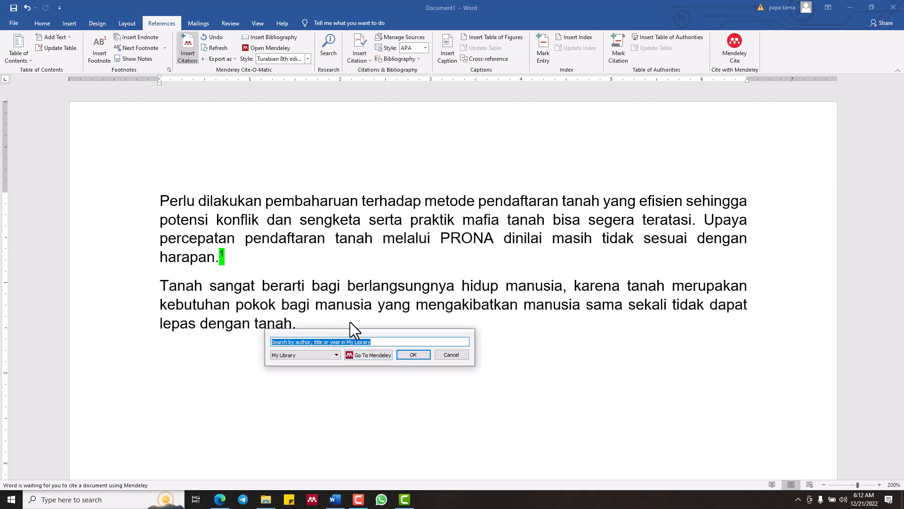
pyautogui.click(447, 357)
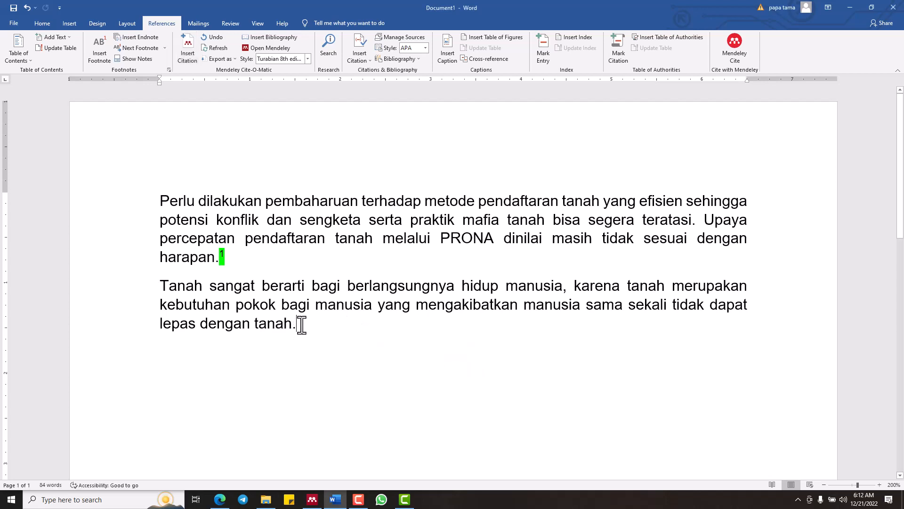
# Insert a Mendeley citation of the article "Revolusi Sistem Pencatatan Tanah Melalui Program Pendaftaran Tanah Sistematis Lengkap" after "lepas dengan tanah."
pyautogui.click(184, 44)
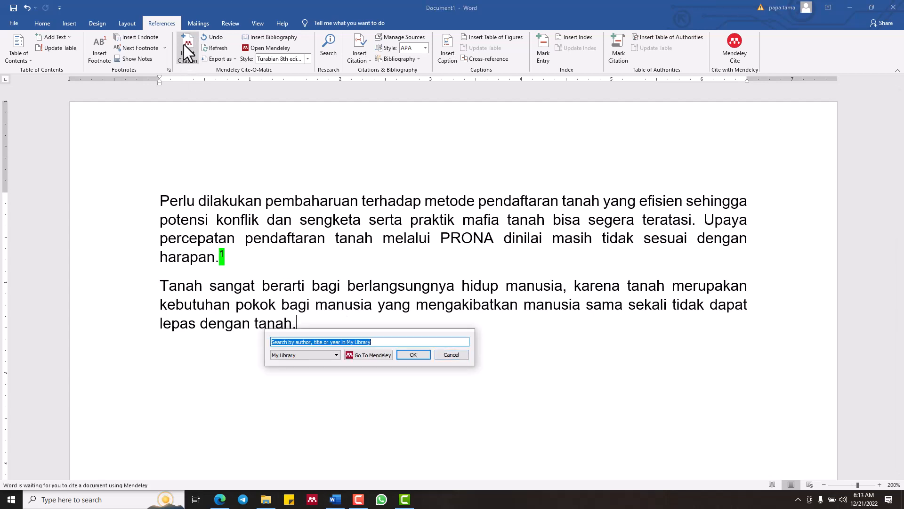
pyautogui.click(372, 354)
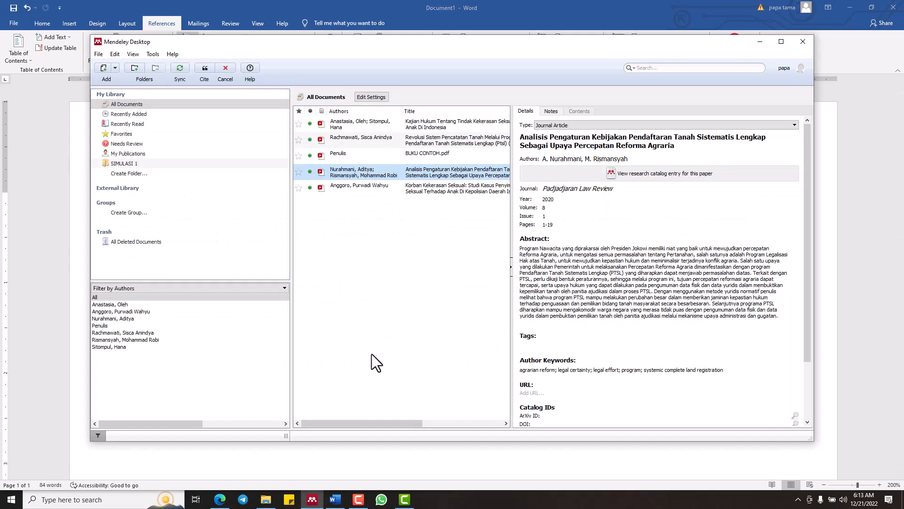
pyautogui.click(380, 143)
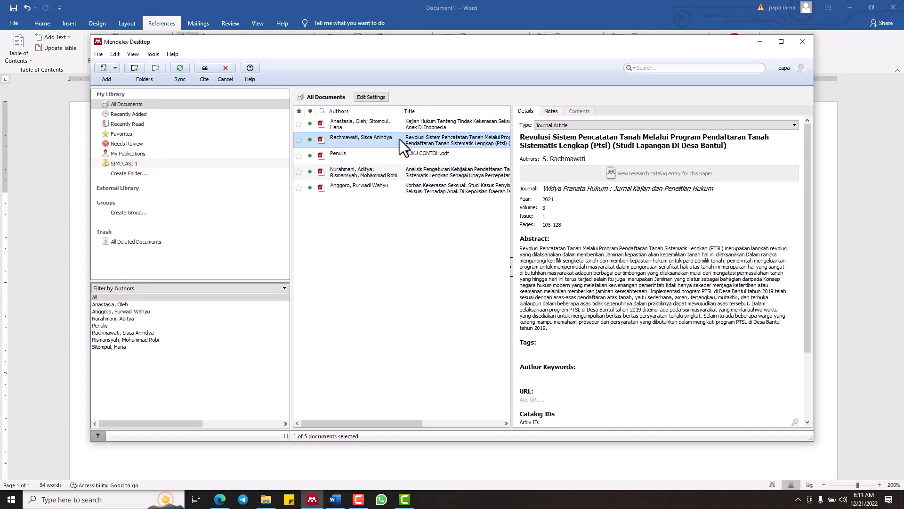
pyautogui.click(204, 69)
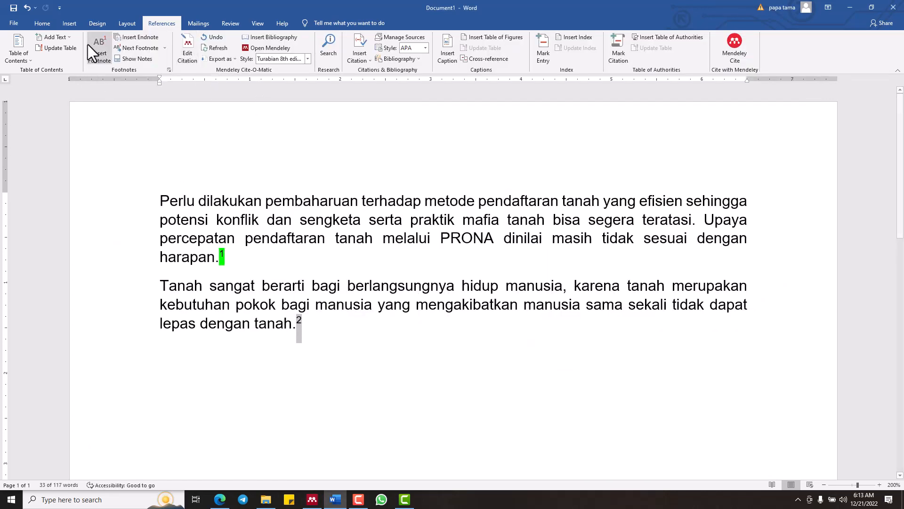
# Highlight the citation number after "lepas dengan tanah." in bright green
pyautogui.click(39, 23)
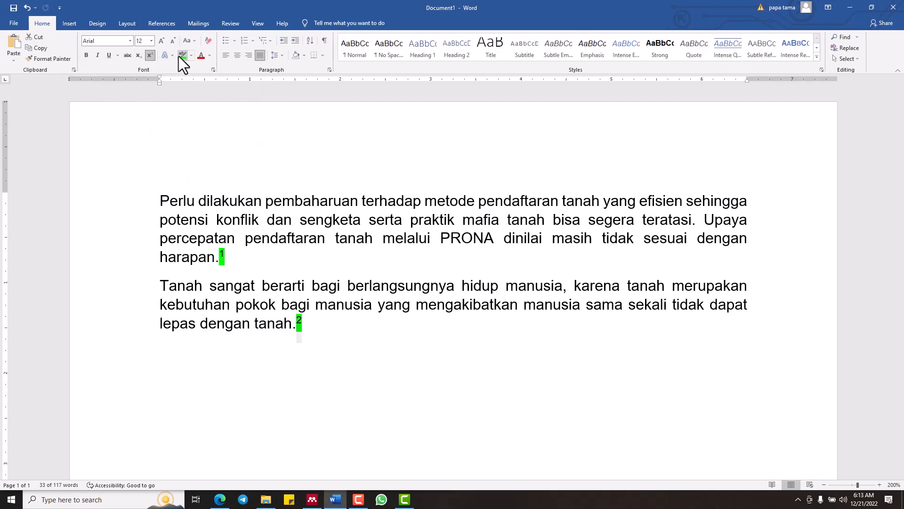
pyautogui.click(357, 408)
pyautogui.scroll(-3, 330, 367)
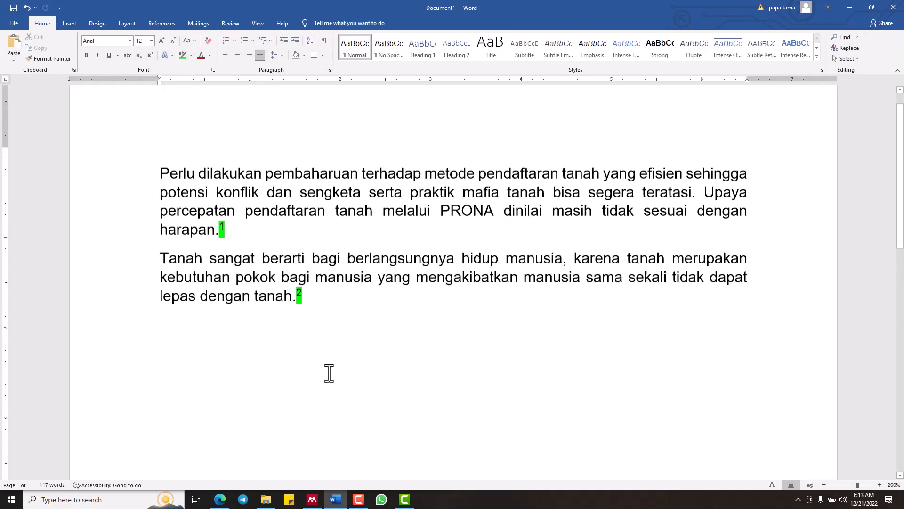
pyautogui.scroll(3, 328, 384)
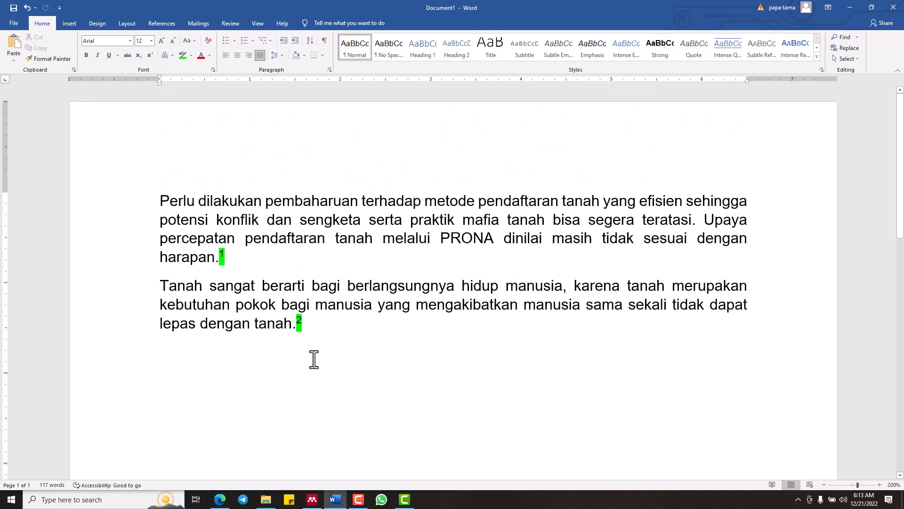
# Start a new paragraph after the second citation and bring up the 3219-ID kajian hukum PDF in the browser
pyautogui.press('Return')
pyautogui.click(313, 500)
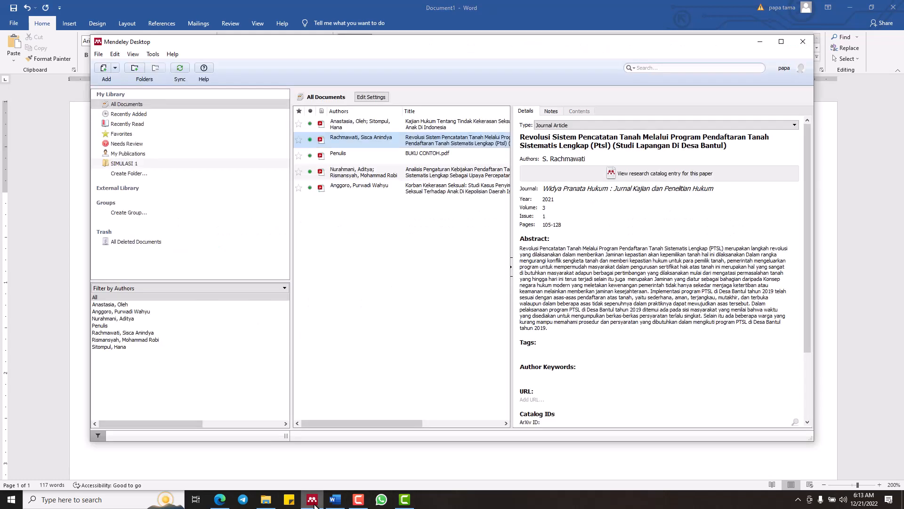
pyautogui.click(313, 500)
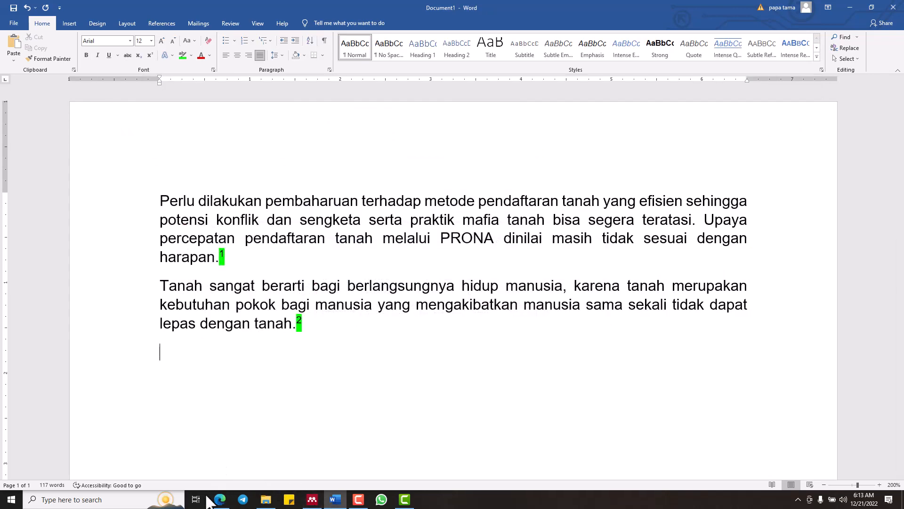
pyautogui.click(220, 500)
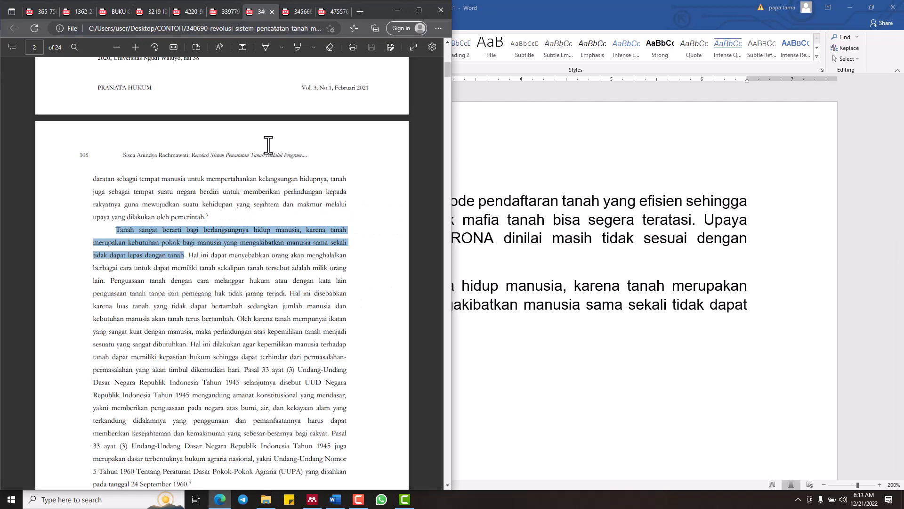
pyautogui.click(227, 15)
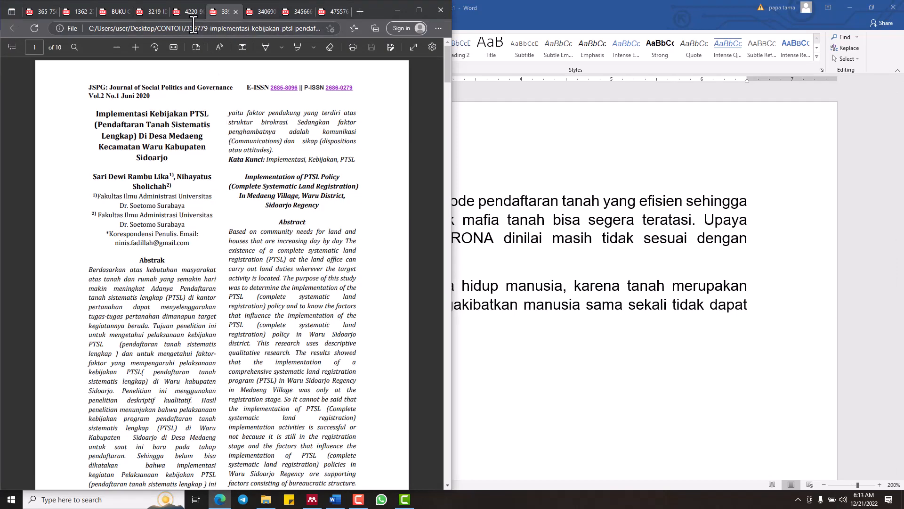
pyautogui.click(188, 9)
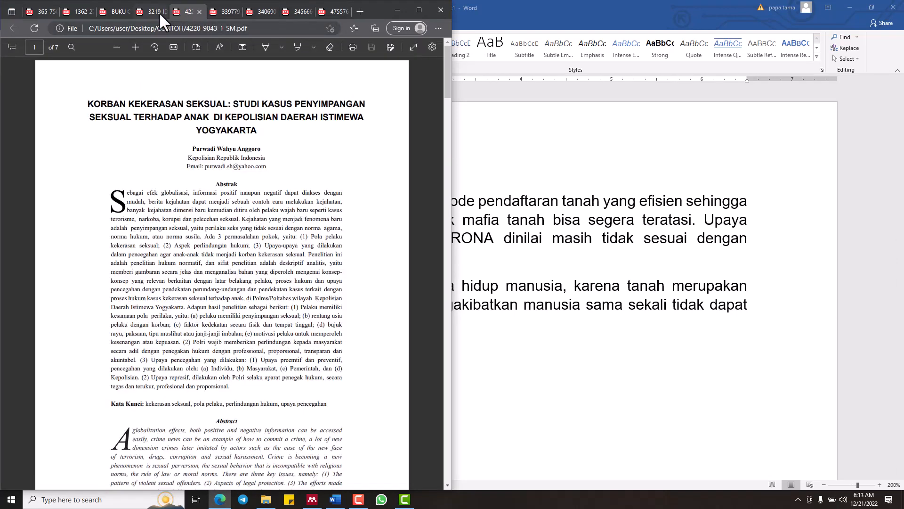
pyautogui.click(155, 12)
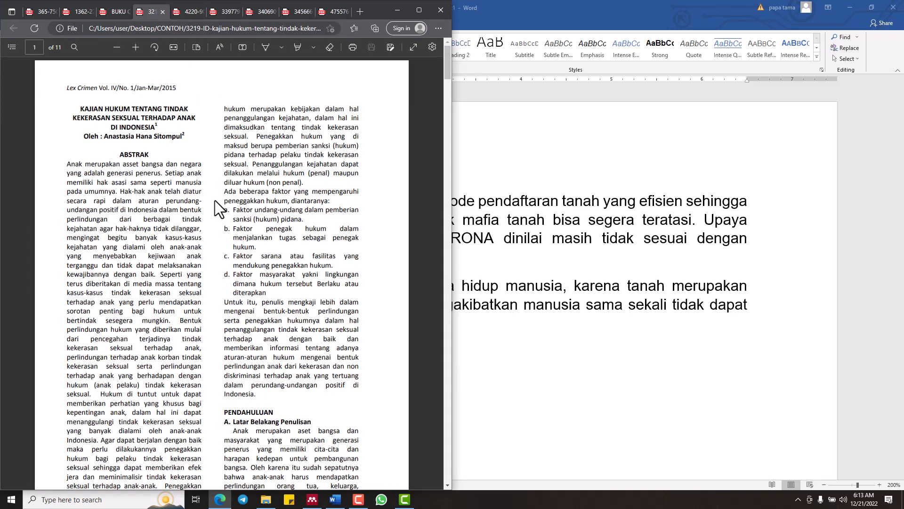
# Copy the passage from "Ada beberapa faktor" to "diterapkan" on the PDF's first page into the new Word paragraph, ending it with a full stop
pyautogui.moveTo(229, 191); pyautogui.dragTo(259, 292)
pyautogui.rightClick(258, 292)
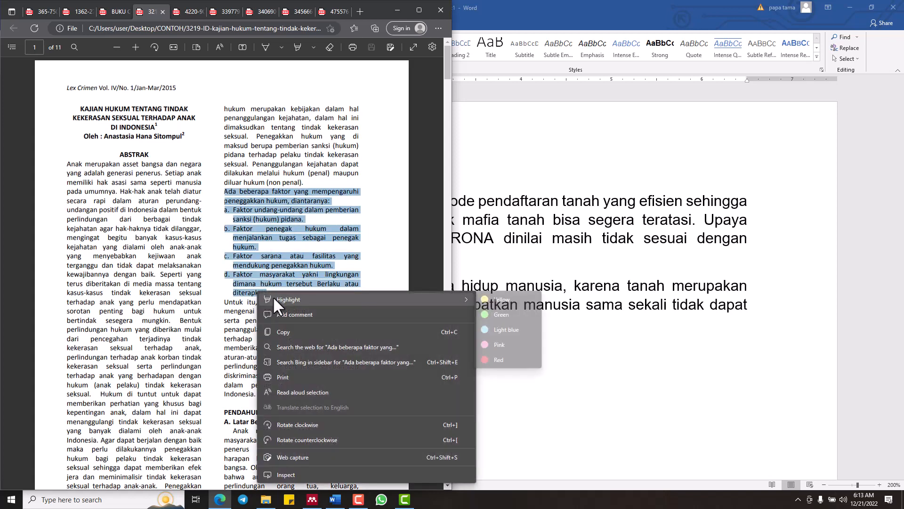
pyautogui.click(284, 328)
pyautogui.click(503, 350)
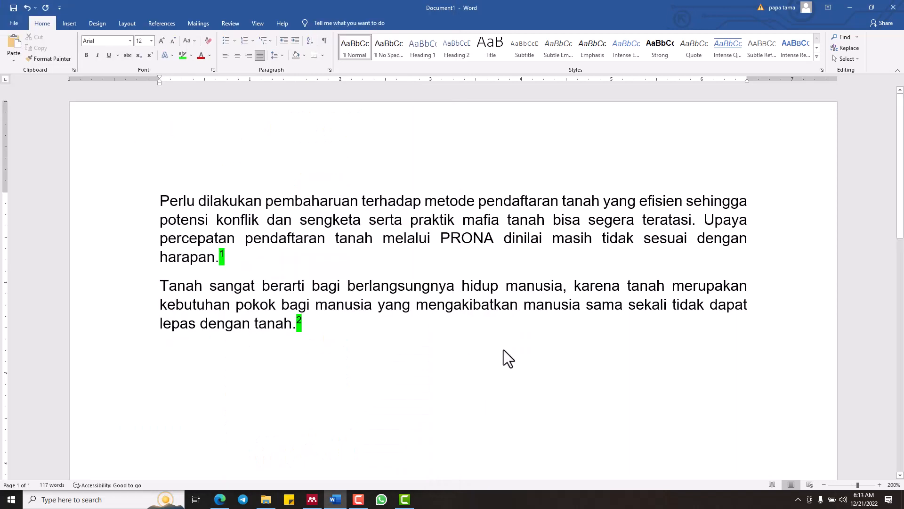
pyautogui.hotkey('ctrl', 'v')
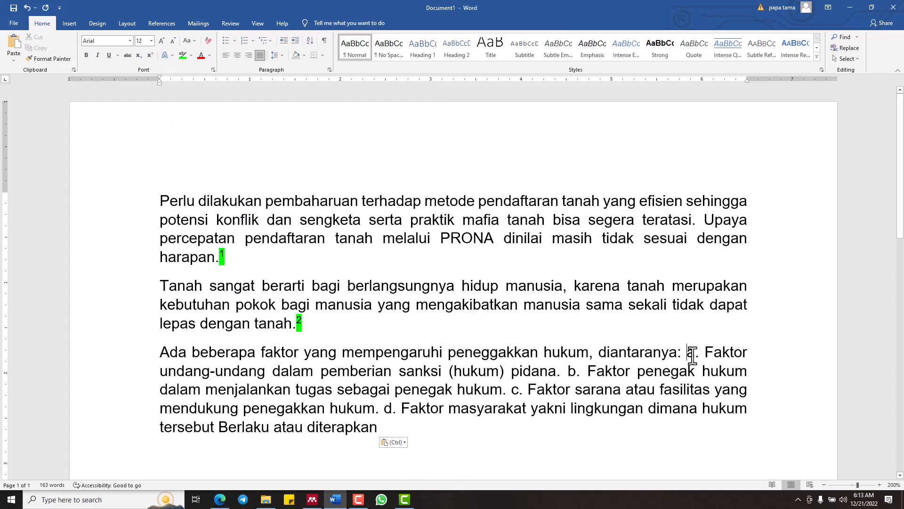
pyautogui.press('Return')
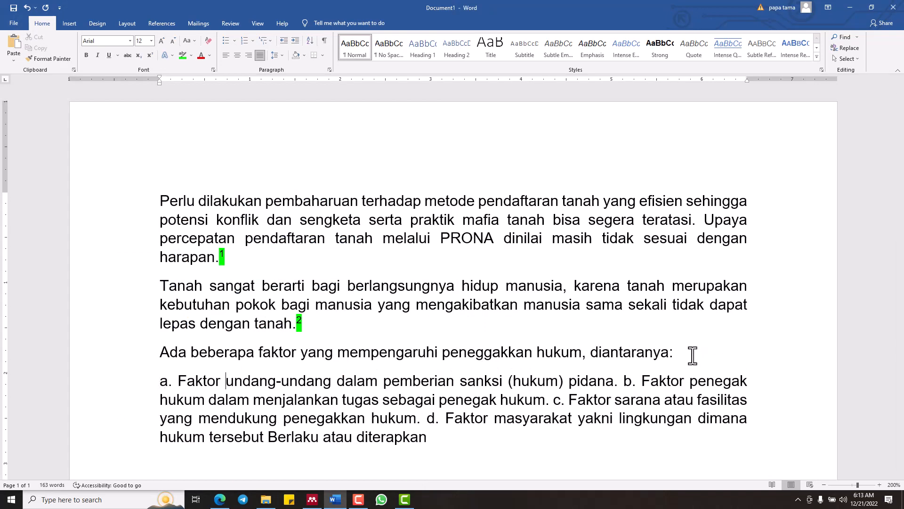
pyautogui.hotkey('ctrl', 'z')
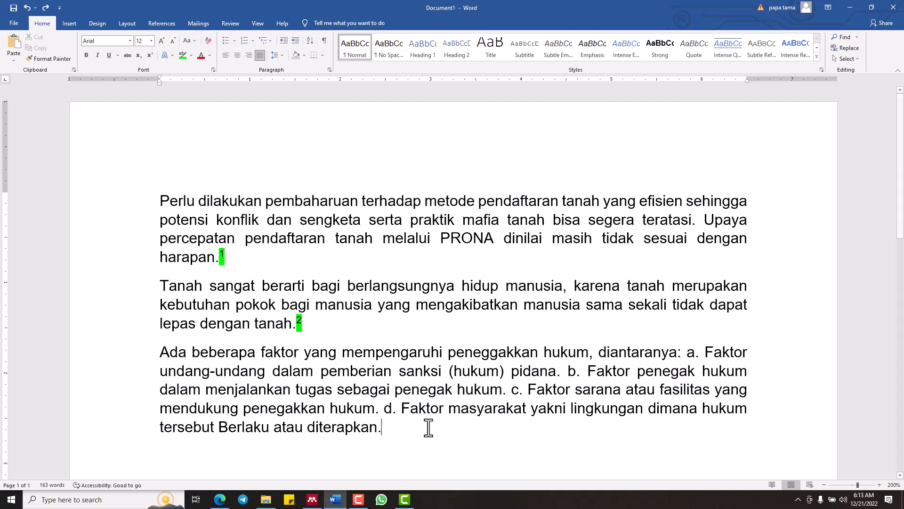
# Insert a Mendeley citation of "Kajian Hukum Tentang Tindak Kekerasan Seksual Terhadap Anak Di Indonesia" after "Berlaku atau diterapkan."
pyautogui.click(164, 23)
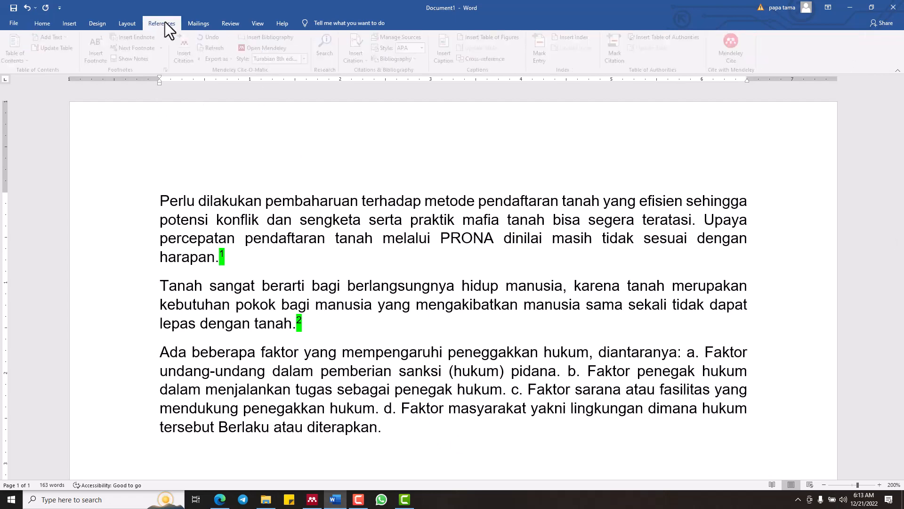
pyautogui.click(195, 44)
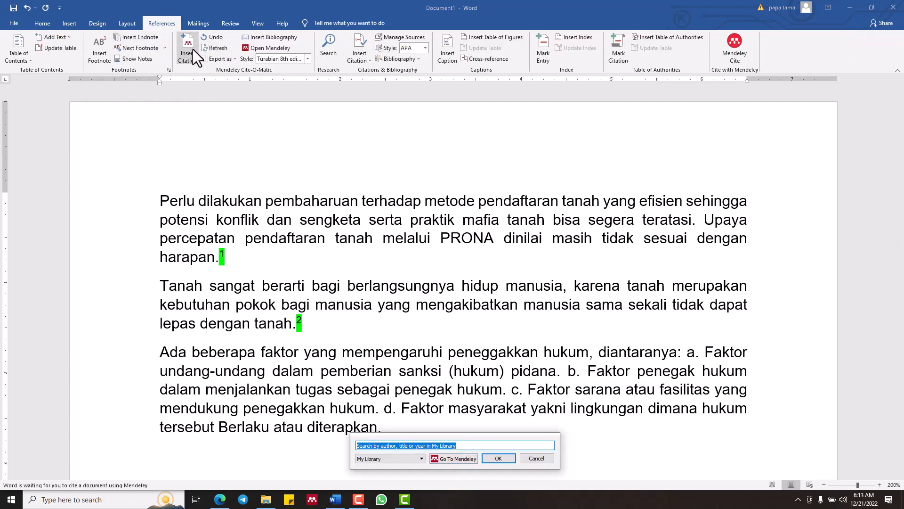
pyautogui.click(448, 458)
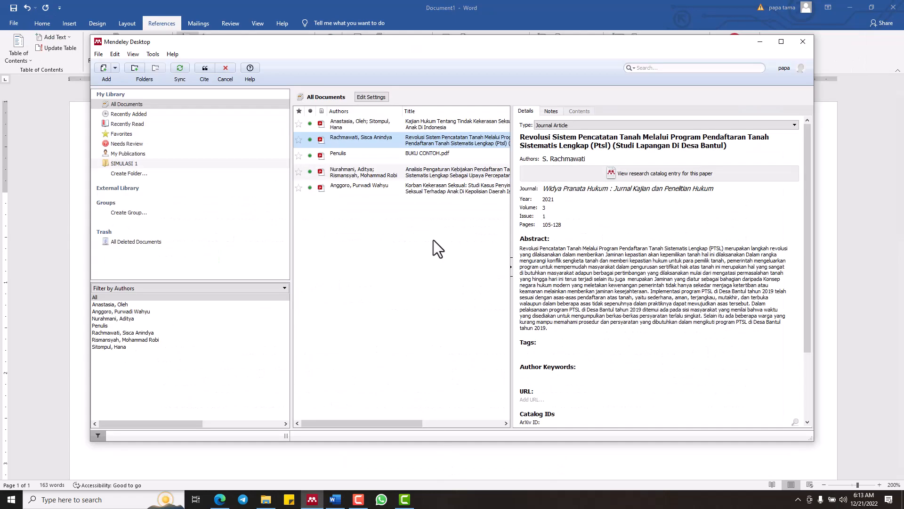
pyautogui.click(443, 122)
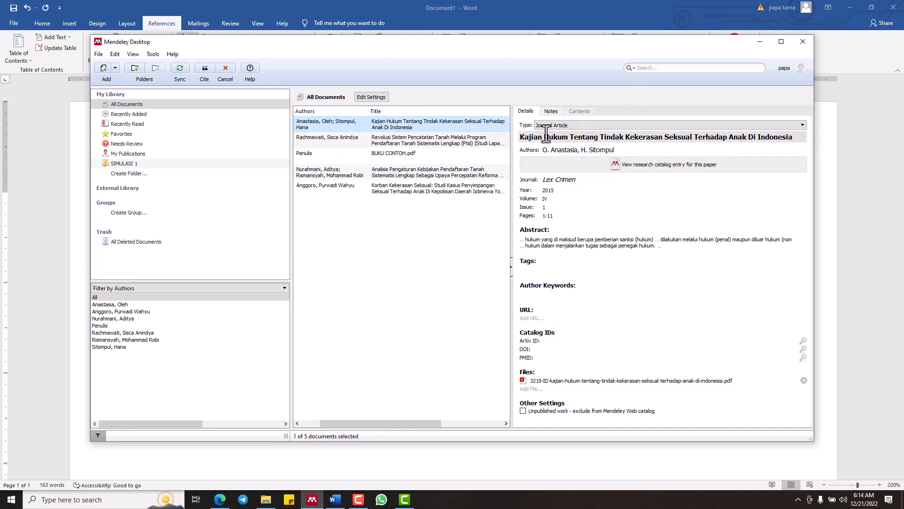
pyautogui.click(205, 68)
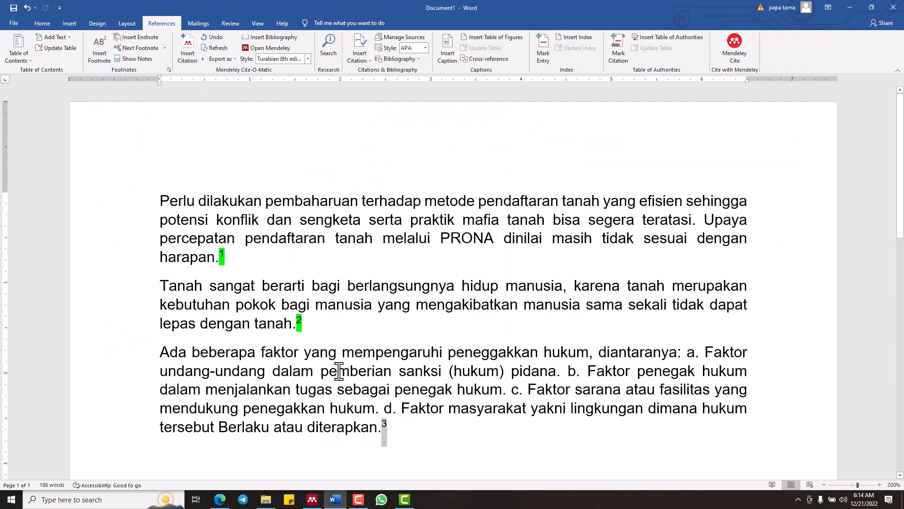
# Highlight the citation number after "diterapkan." in bright green
pyautogui.click(21, 21)
pyautogui.click(35, 21)
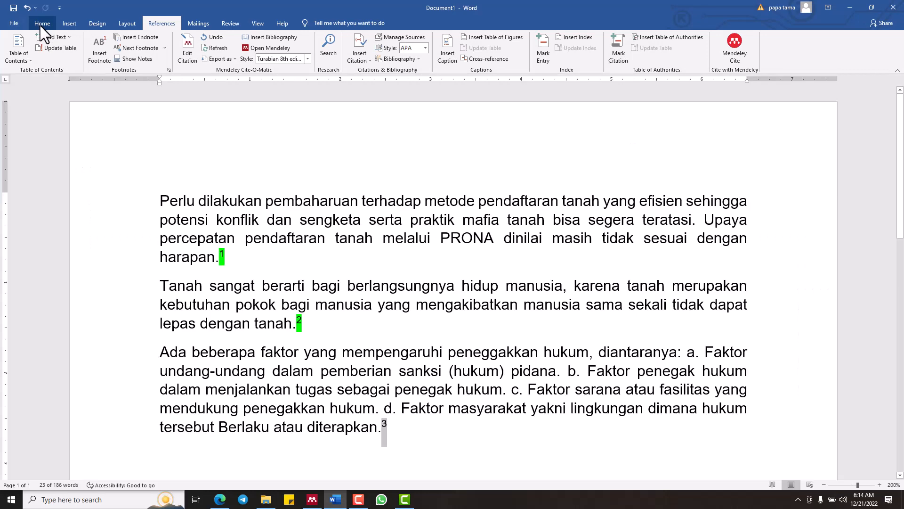
pyautogui.click(41, 24)
pyautogui.click(184, 59)
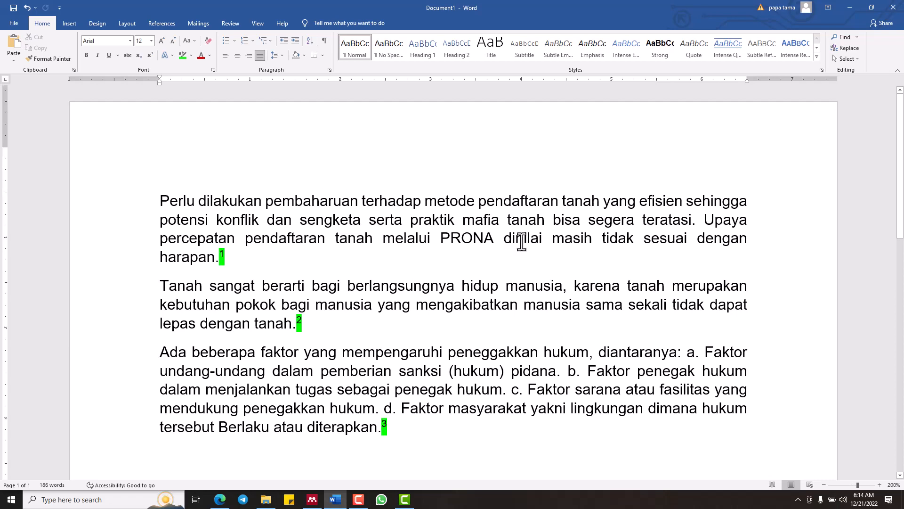
# Review the three cited paragraphs and their footnotes at the foot of the page, reducing the zoom to 120%
pyautogui.scroll(-10, 521, 242)
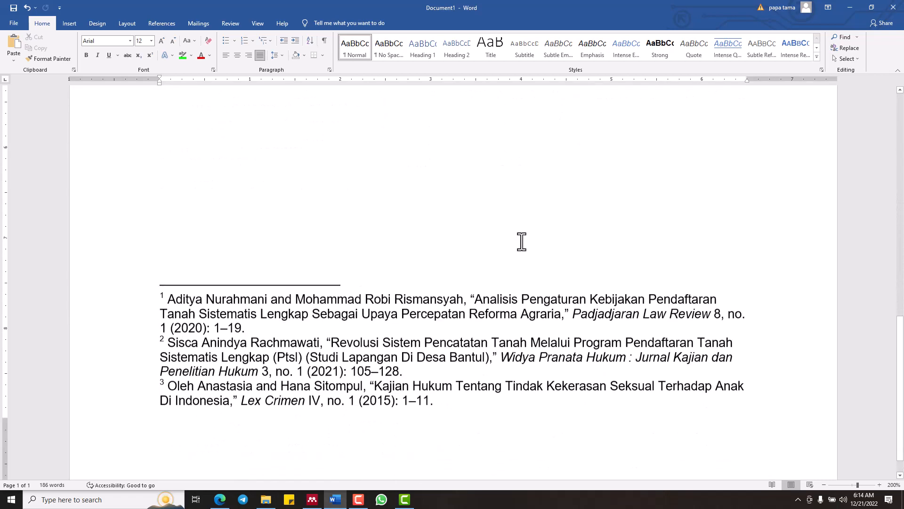
pyautogui.scroll(6, 522, 242)
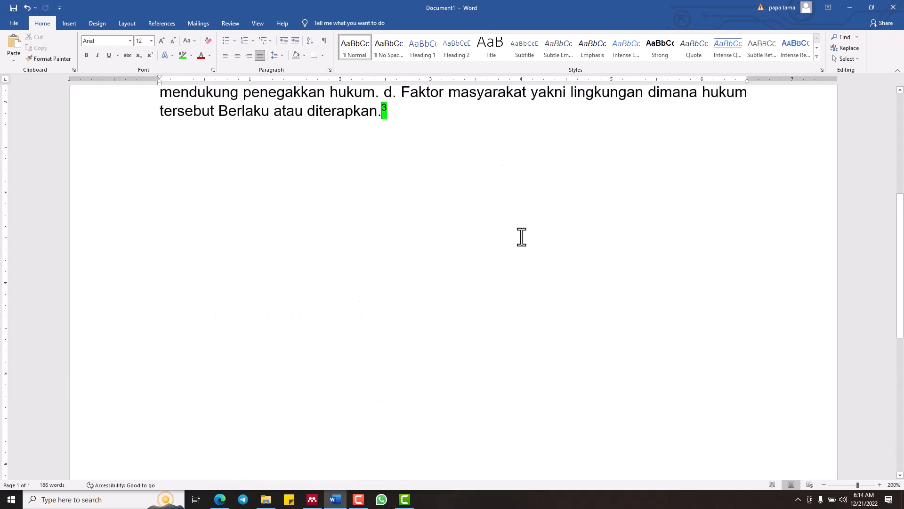
pyautogui.scroll(3, 522, 237)
pyautogui.moveTo(903, 217); pyautogui.dragTo(903, 141)
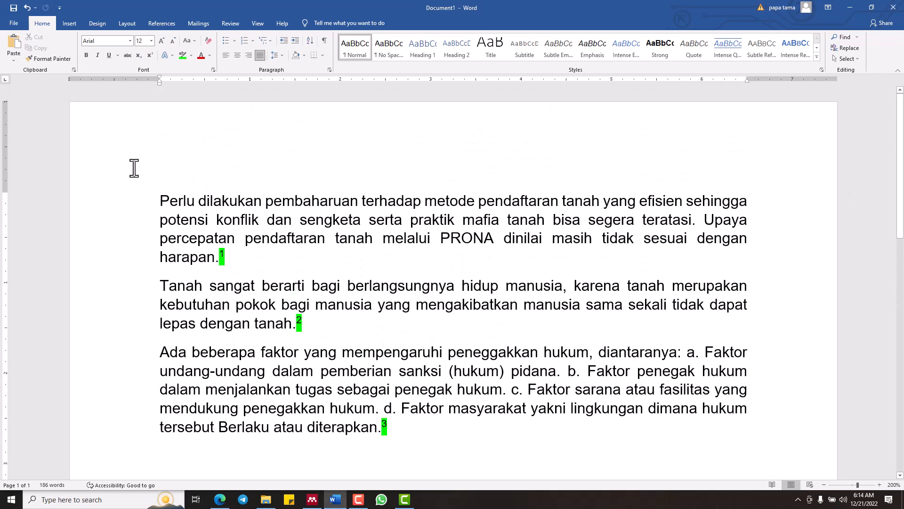
pyautogui.scroll(-4, 134, 169)
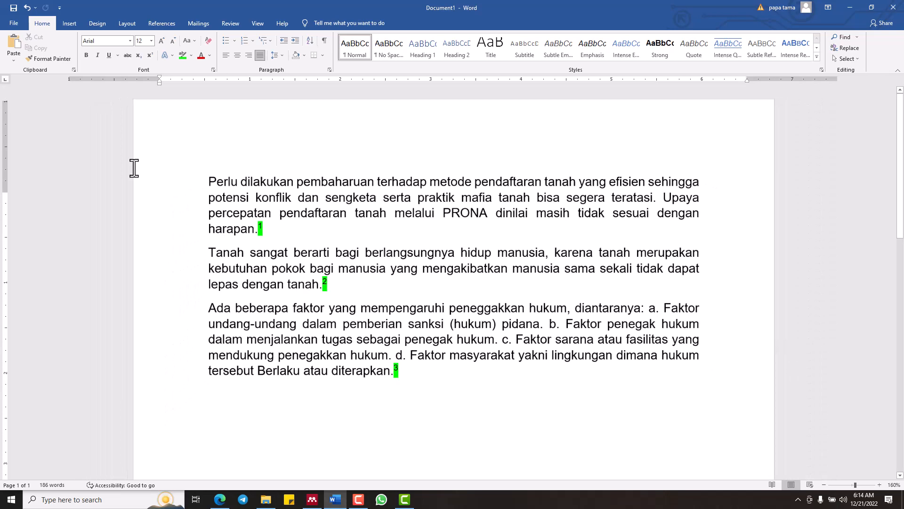
pyautogui.scroll(-4, 134, 168)
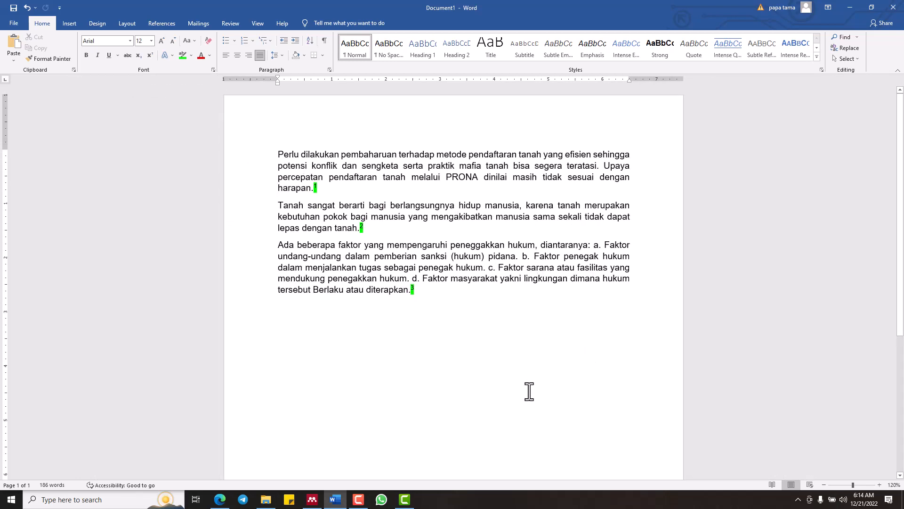
pyautogui.scroll(-6, 493, 385)
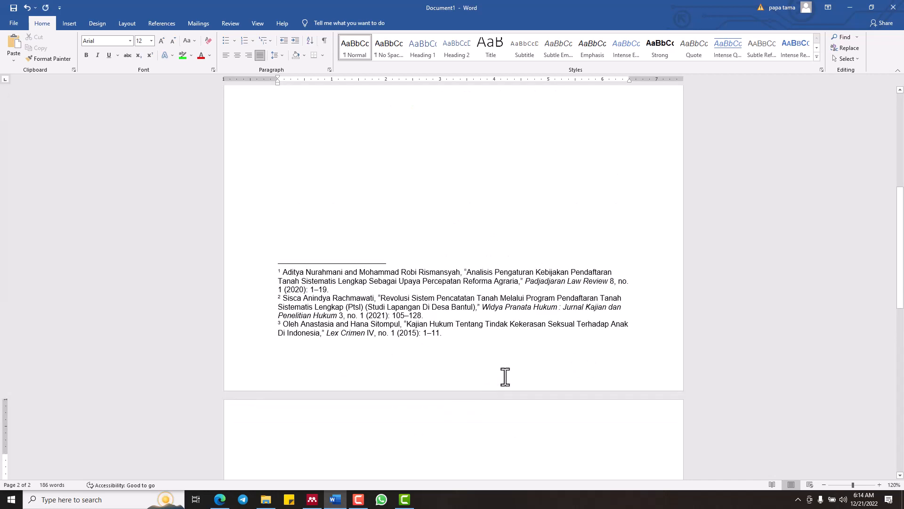
pyautogui.scroll(5, 504, 377)
pyautogui.scroll(2, 504, 376)
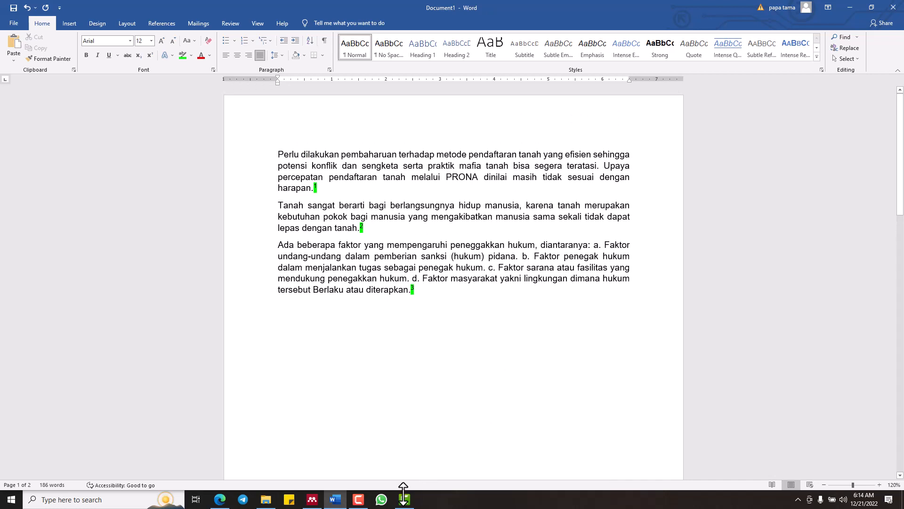
# Justify all three footnotes and give them a hanging indent of about 0.2 inch
pyautogui.click(420, 343)
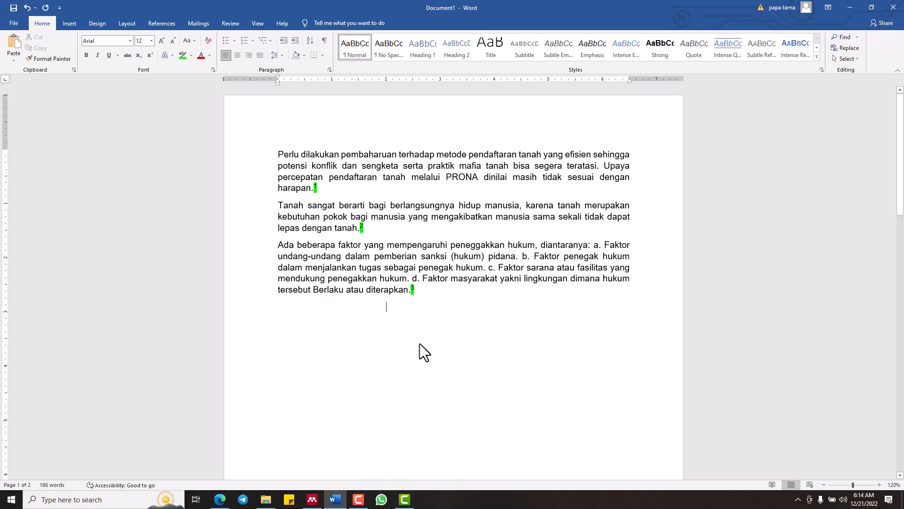
pyautogui.scroll(-3, 419, 343)
pyautogui.scroll(-3, 420, 344)
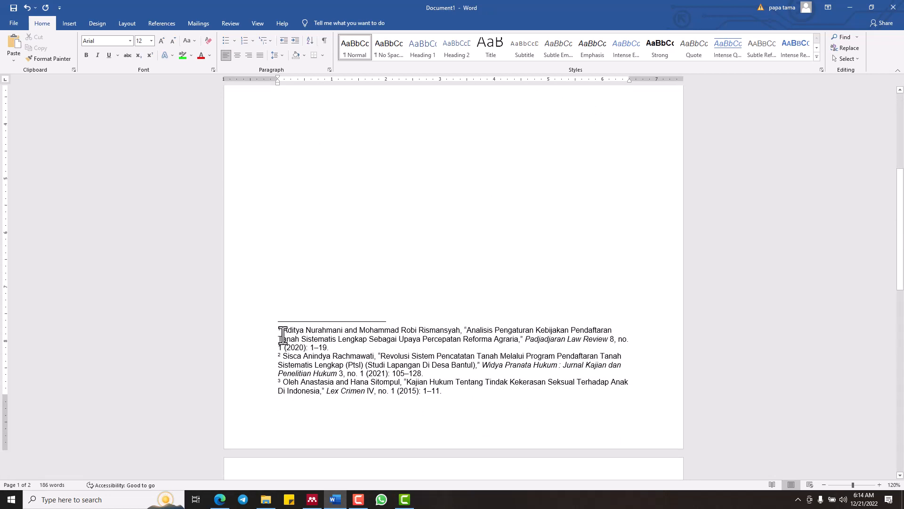
pyautogui.moveTo(264, 338); pyautogui.dragTo(269, 392)
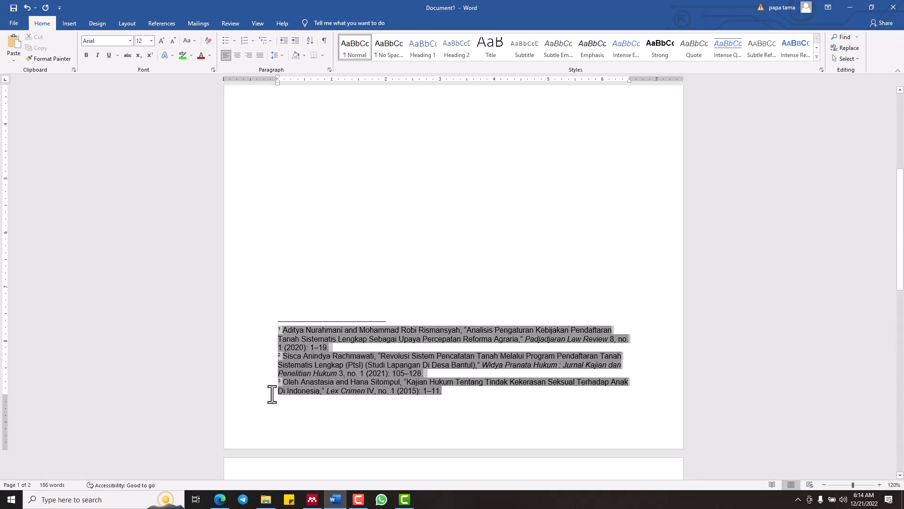
pyautogui.hotkey('ctrl', 'j')
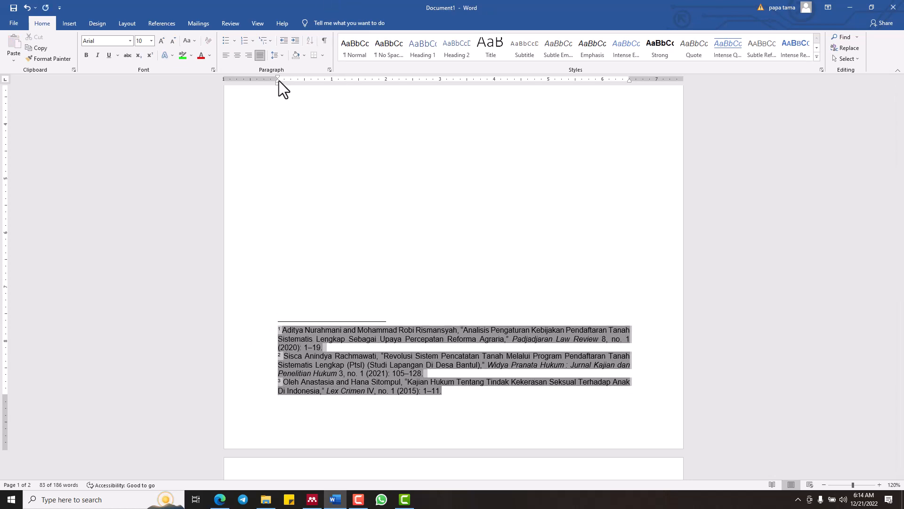
pyautogui.moveTo(278, 81); pyautogui.dragTo(286, 80)
pyautogui.click(394, 245)
# Examine the footnote entries on page 1, checking the first entry in full, its italic journal title and the third entry
pyautogui.scroll(1, 395, 249)
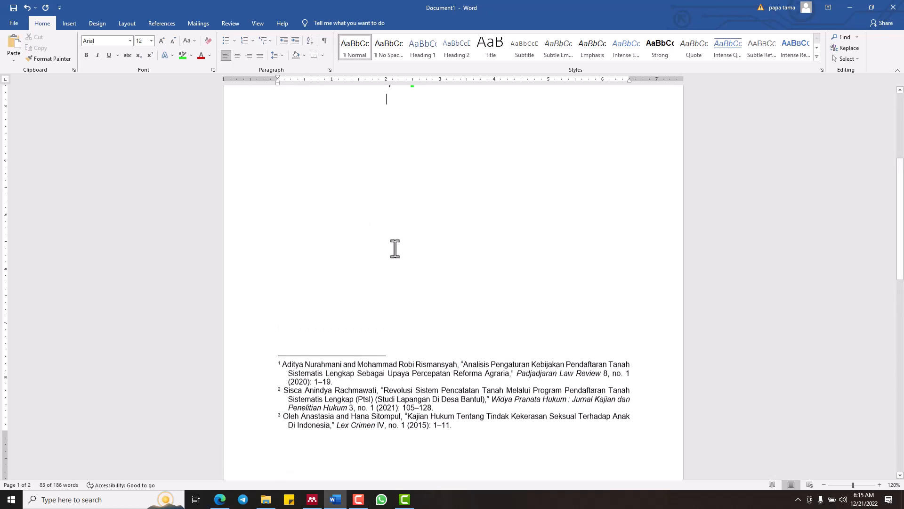
pyautogui.scroll(2, 395, 248)
pyautogui.scroll(-3, 394, 248)
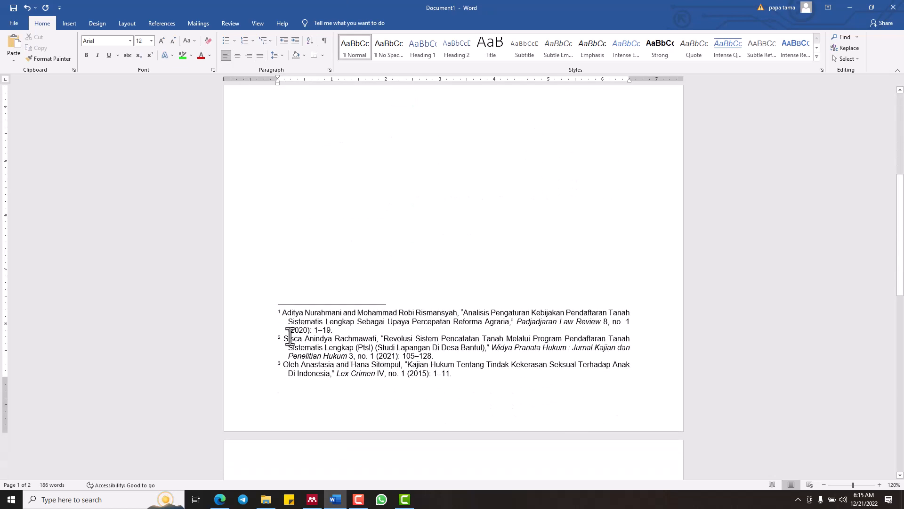
pyautogui.moveTo(283, 312); pyautogui.dragTo(336, 330)
pyautogui.click(383, 232)
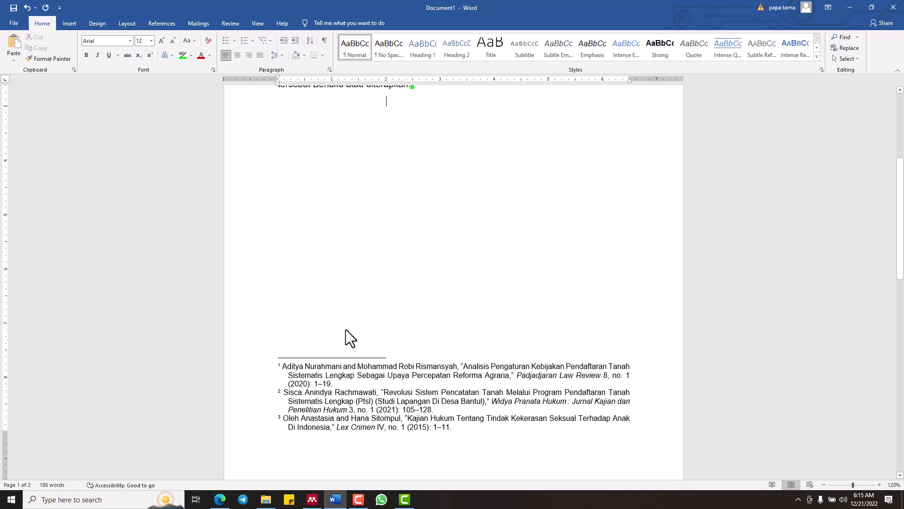
pyautogui.click(337, 383)
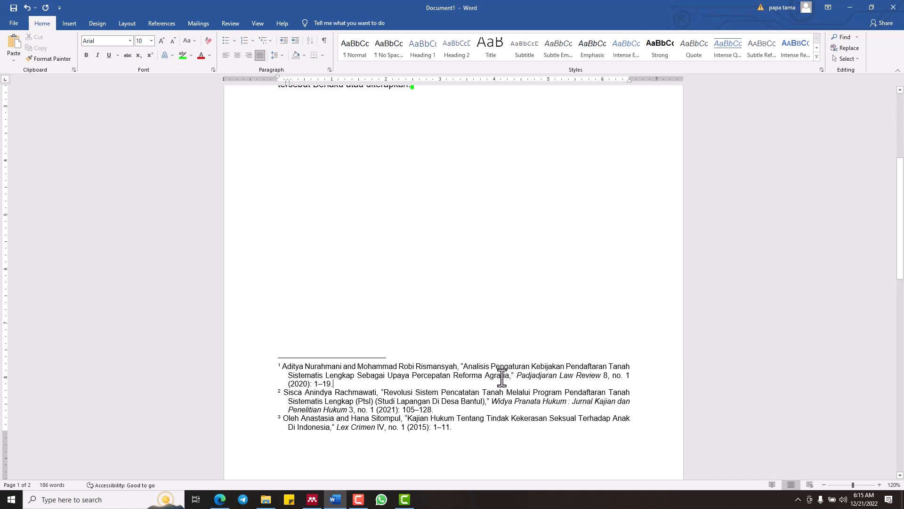
pyautogui.moveTo(518, 375); pyautogui.dragTo(547, 375)
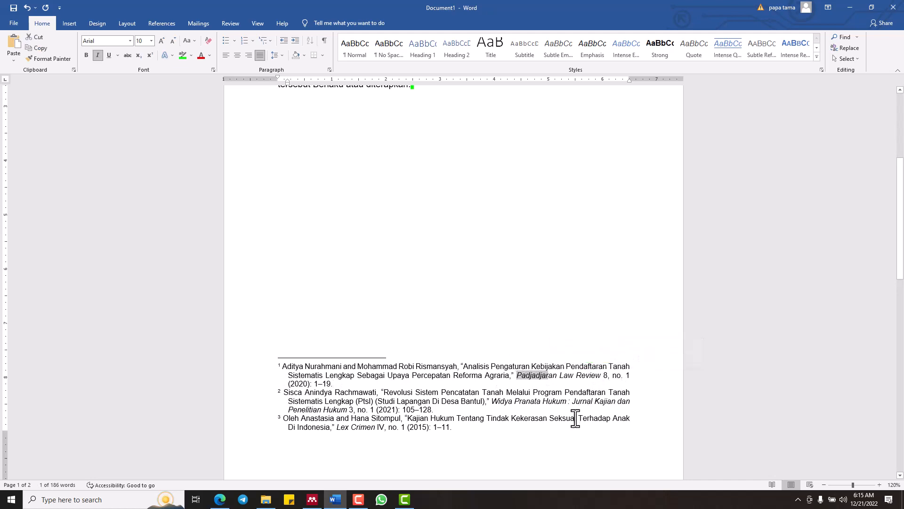
pyautogui.tripleClick(302, 418)
pyautogui.click(451, 279)
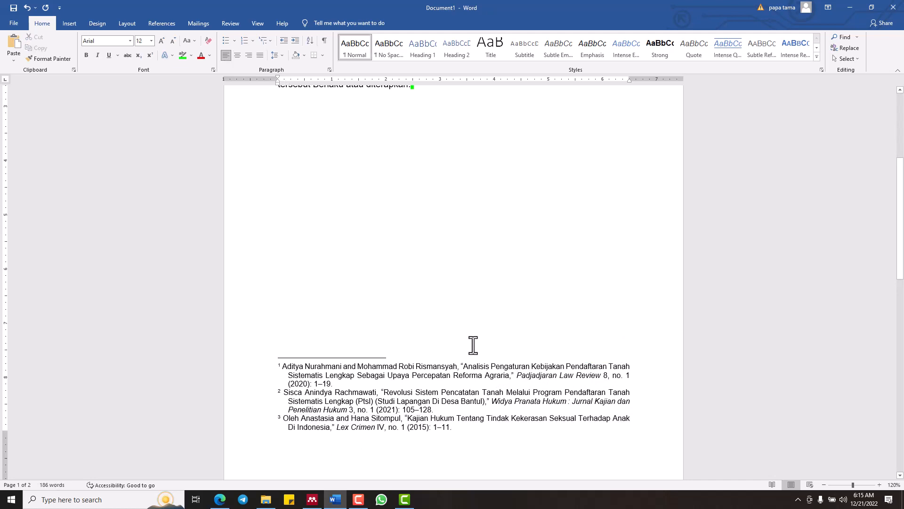
pyautogui.scroll(5, 471, 343)
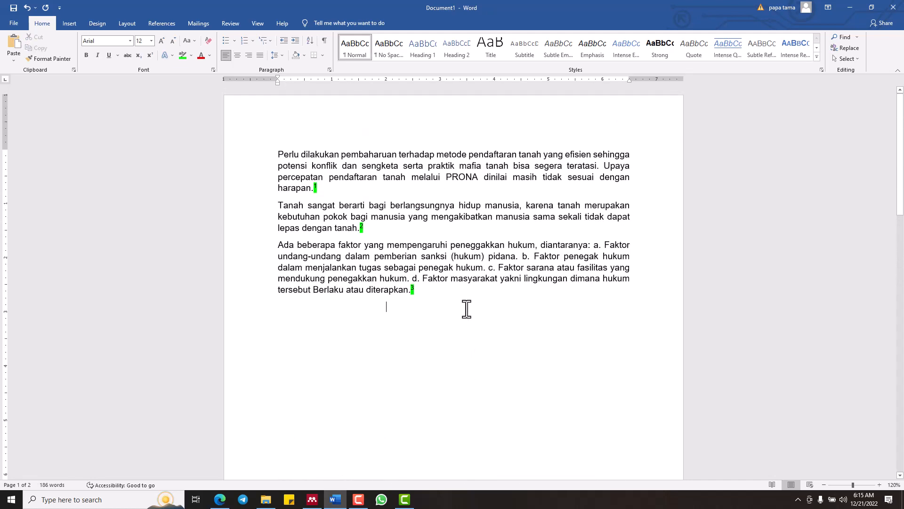
# Set the Mendeley citation style of the document to American Psychological Association 7th edition
pyautogui.click(150, 27)
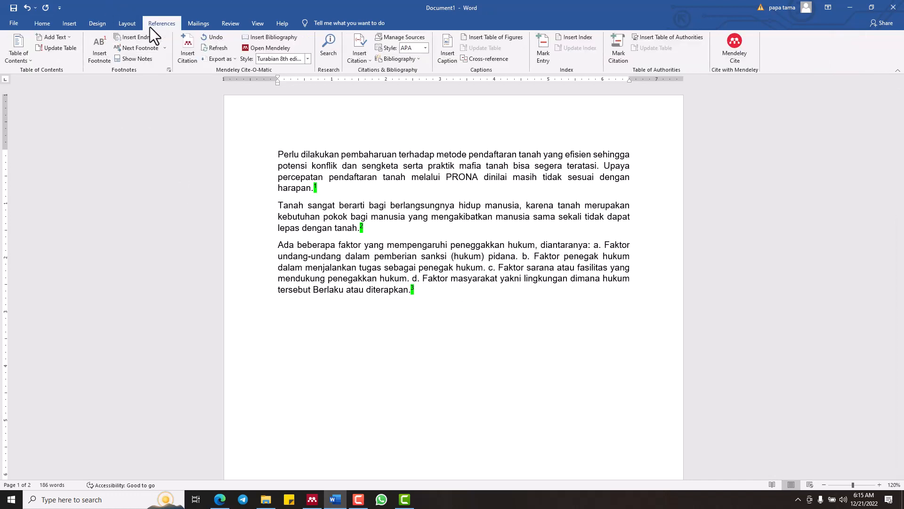
pyautogui.click(312, 355)
pyautogui.scroll(-3, 311, 356)
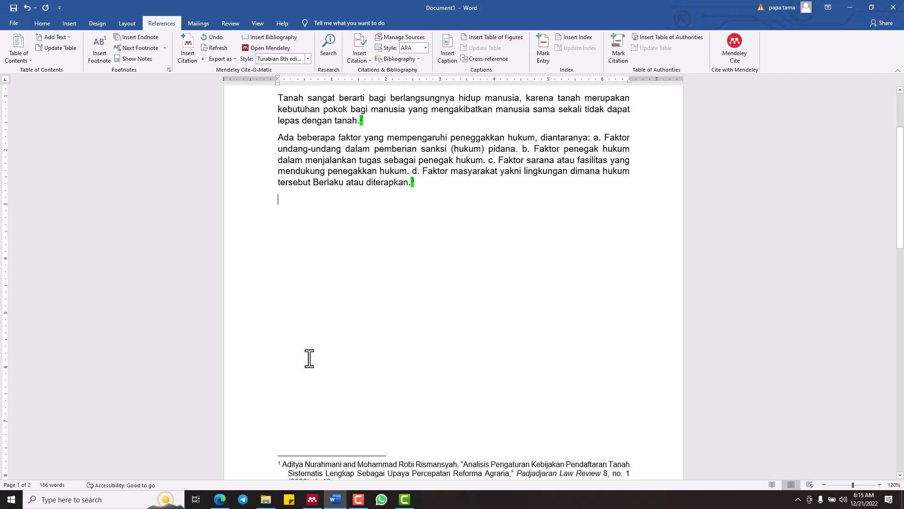
pyautogui.scroll(3, 309, 359)
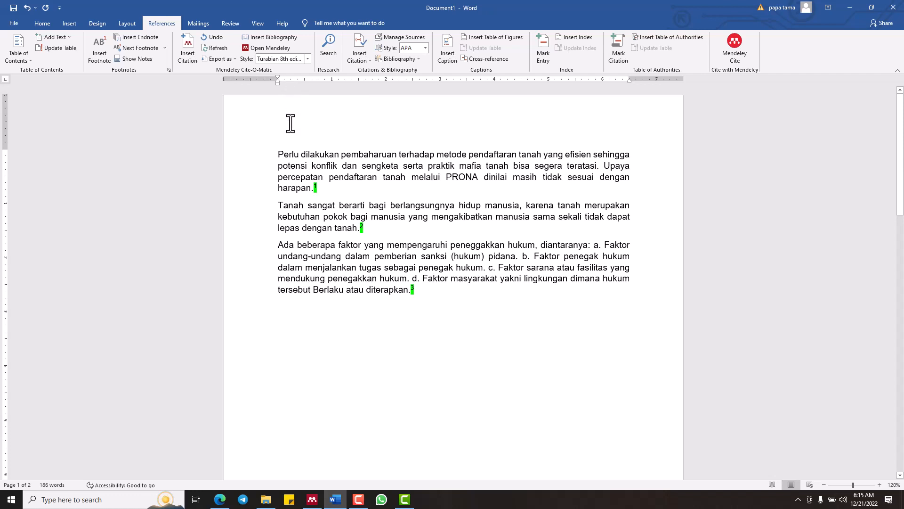
pyautogui.click(306, 58)
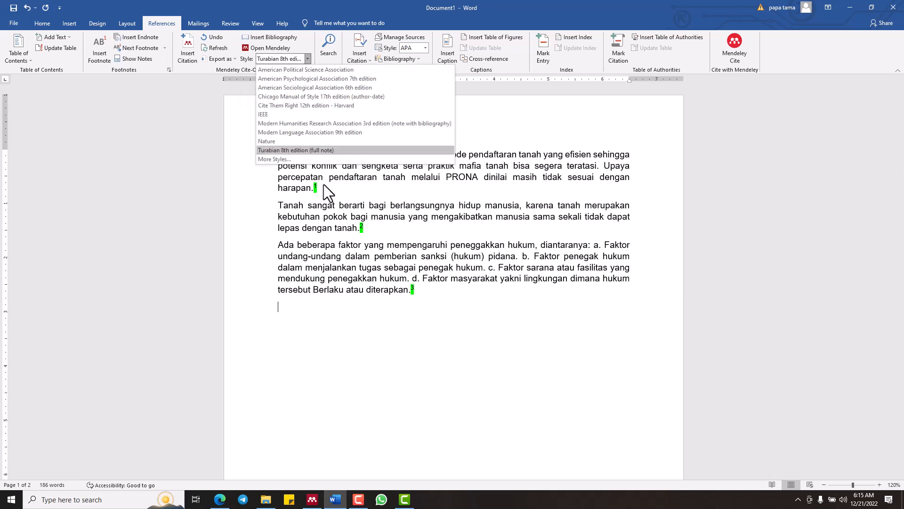
pyautogui.click(366, 368)
pyautogui.click(308, 61)
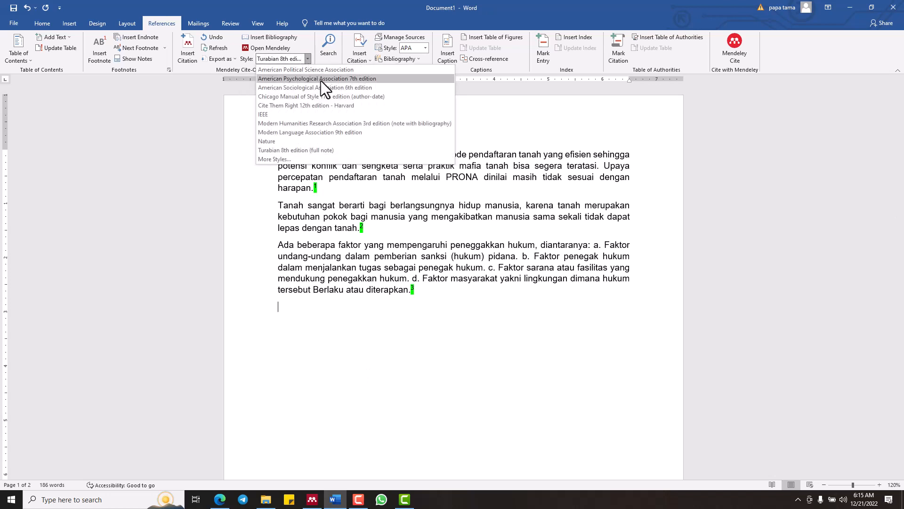
pyautogui.click(321, 79)
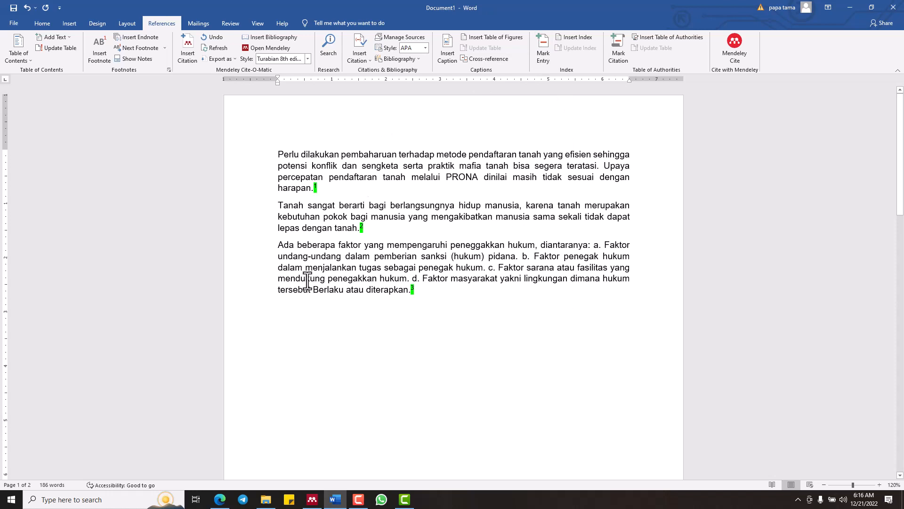
pyautogui.click(308, 59)
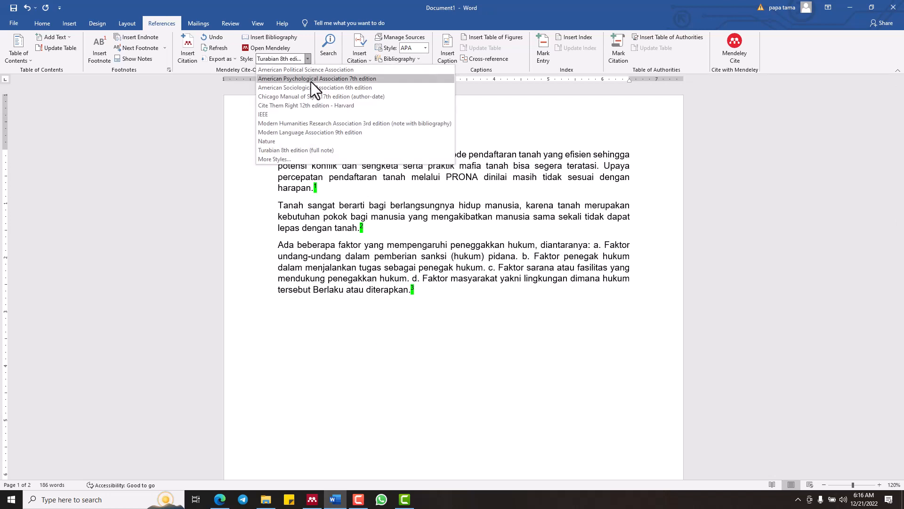
pyautogui.click(311, 80)
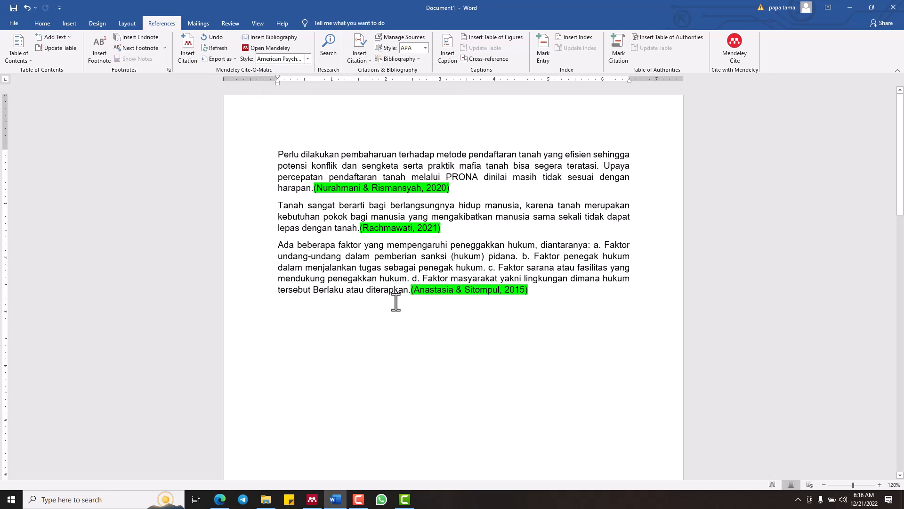
# Examine the highlighted author-year citation ending the first paragraph and check the foot of page 1 for footnotes
pyautogui.click(307, 59)
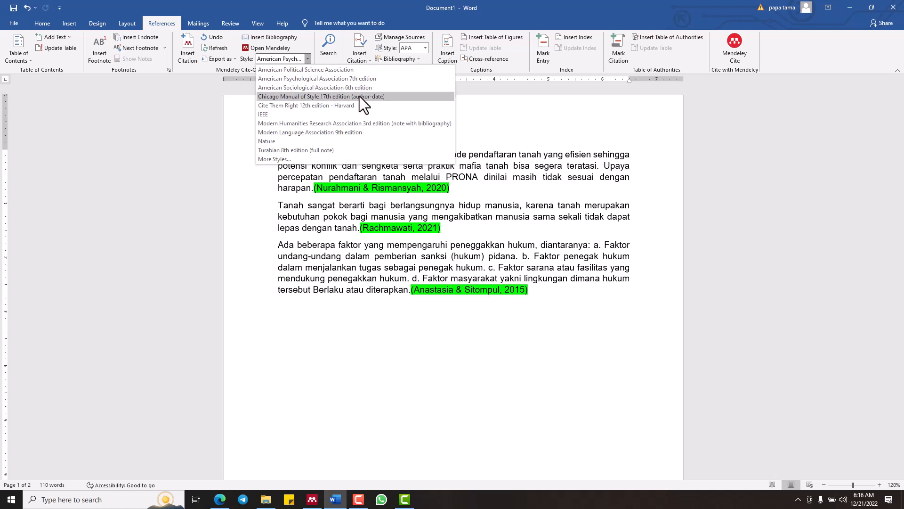
pyautogui.click(500, 112)
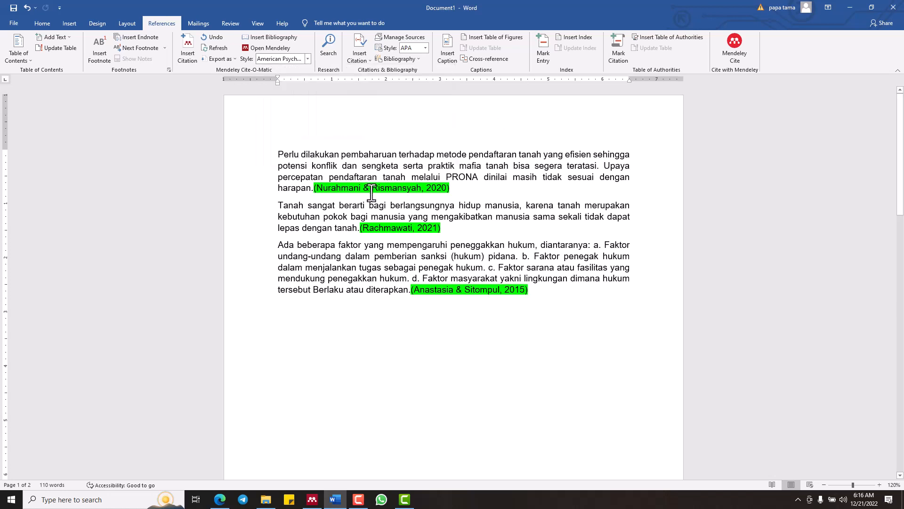
pyautogui.moveTo(314, 191); pyautogui.dragTo(453, 191)
pyautogui.scroll(-1, 494, 228)
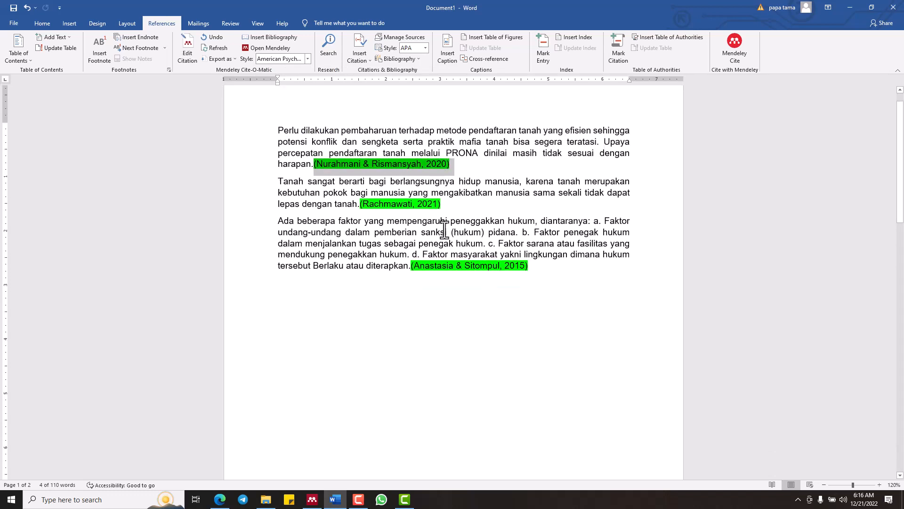
pyautogui.click(462, 353)
pyautogui.scroll(-5, 464, 354)
pyautogui.scroll(-1, 445, 330)
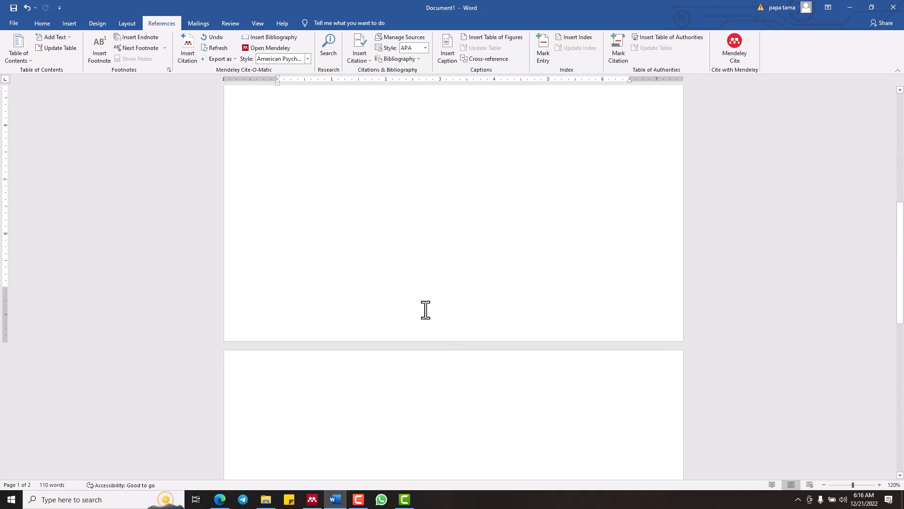
pyautogui.scroll(7, 427, 309)
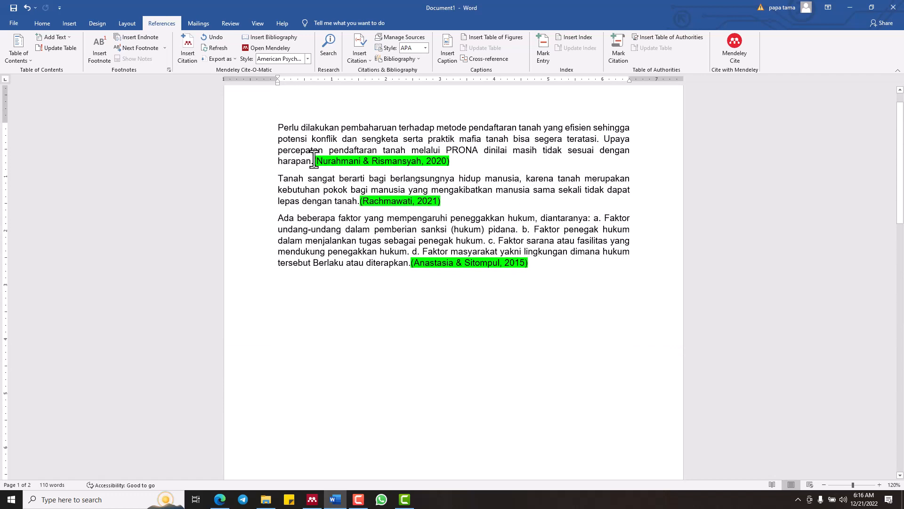
pyautogui.moveTo(314, 163); pyautogui.dragTo(452, 172)
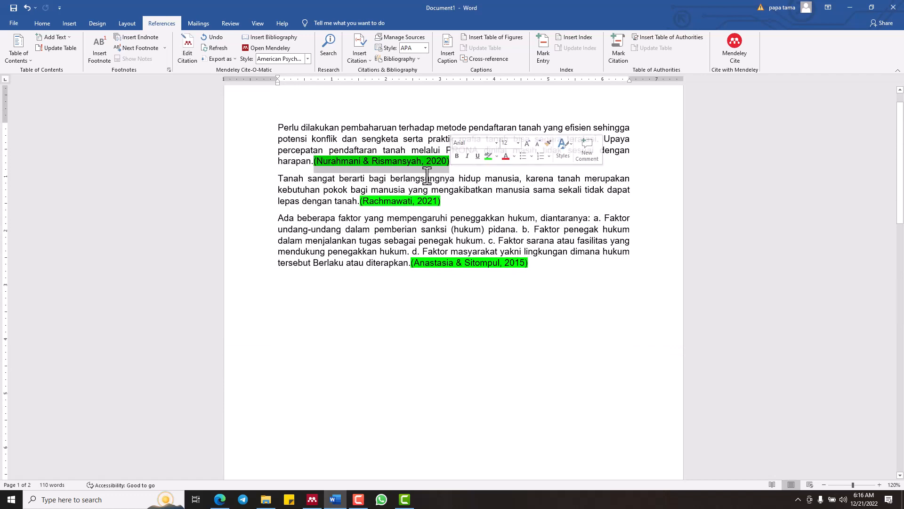
# Set the Mendeley citation style of the document to Chicago Manual of Style 17th edition (author-date)
pyautogui.click(319, 105)
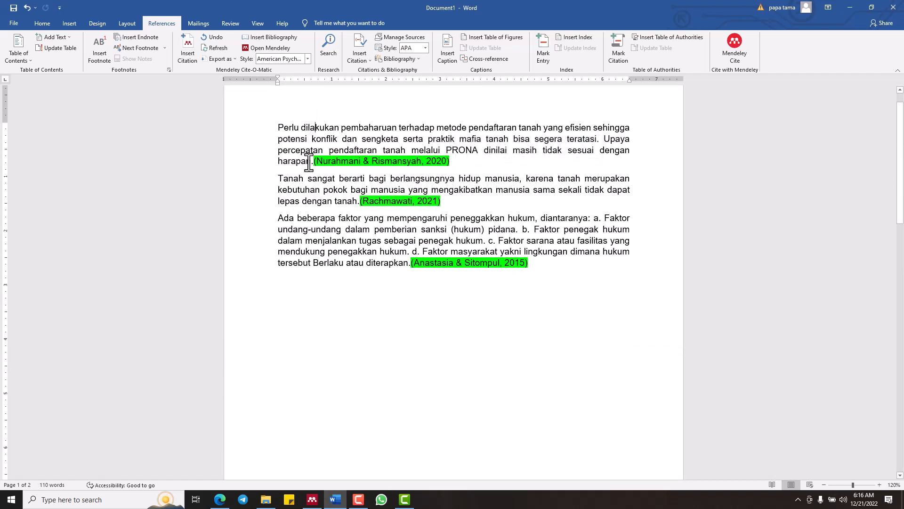
pyautogui.click(304, 58)
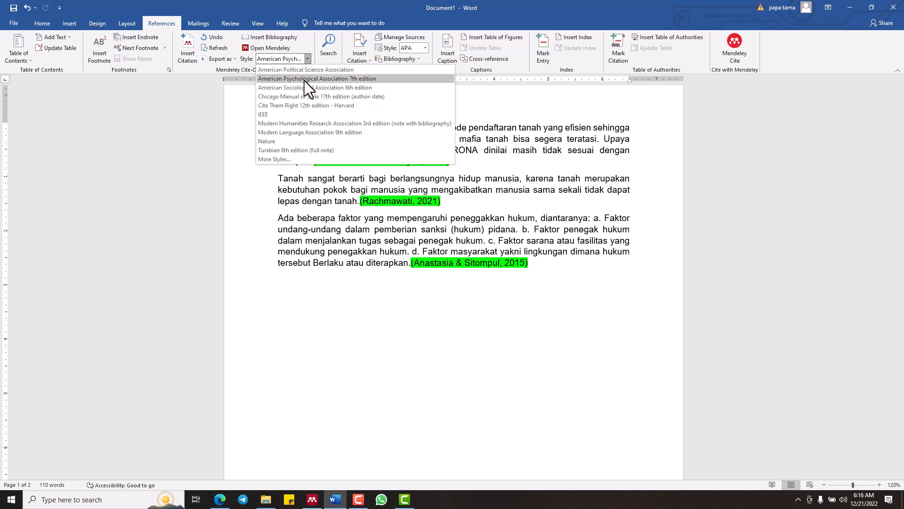
pyautogui.click(307, 96)
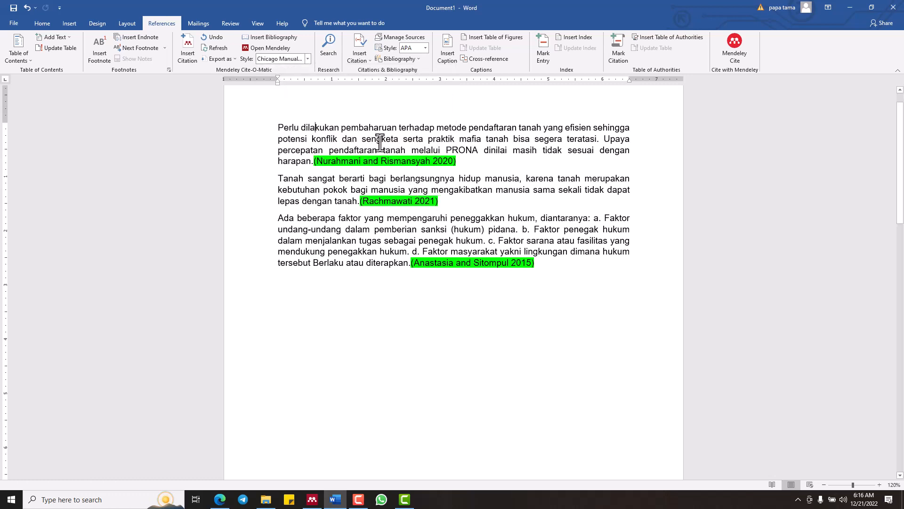
# Set the Mendeley citation style of the document to IEEE
pyautogui.scroll(-3, 319, 97)
pyautogui.scroll(-2, 389, 247)
pyautogui.scroll(4, 388, 246)
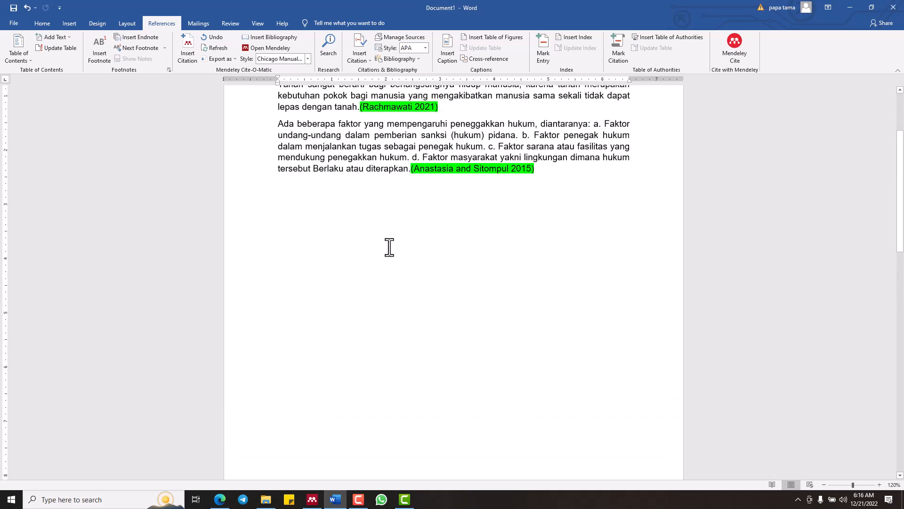
pyautogui.click(303, 60)
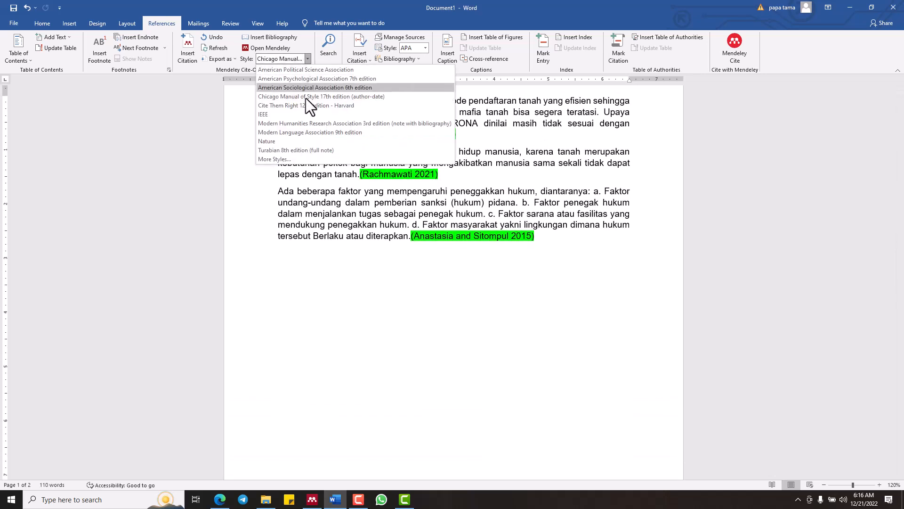
pyautogui.click(307, 113)
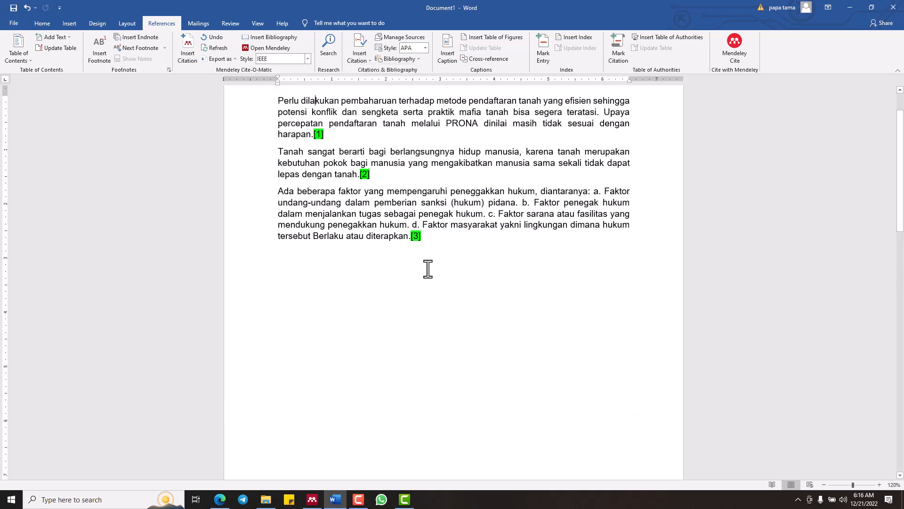
# Check the bracketed number citations on page 1 and set the Mendeley citation style to Turabian 8th edition (full note)
pyautogui.scroll(-6, 427, 268)
pyautogui.scroll(5, 428, 268)
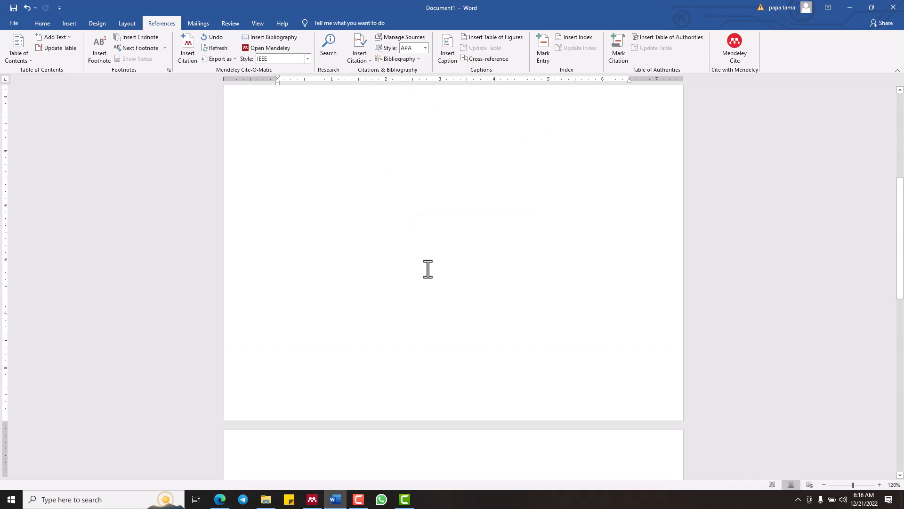
pyautogui.scroll(1, 427, 268)
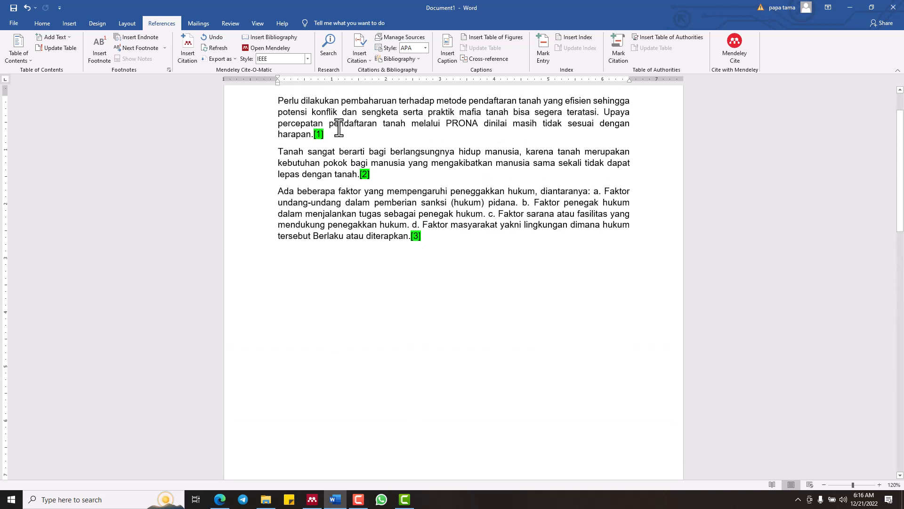
pyautogui.scroll(-6, 422, 261)
pyautogui.scroll(7, 422, 262)
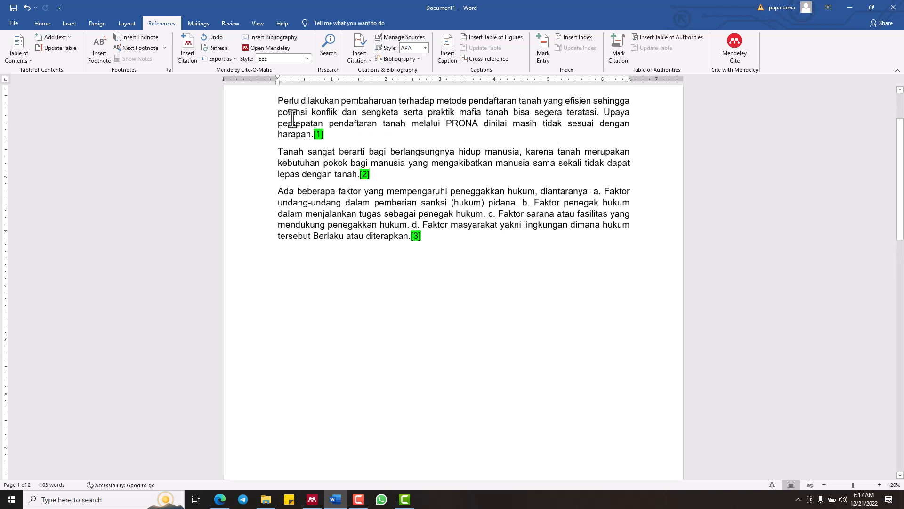
pyautogui.scroll(-1, 293, 115)
pyautogui.click(259, 57)
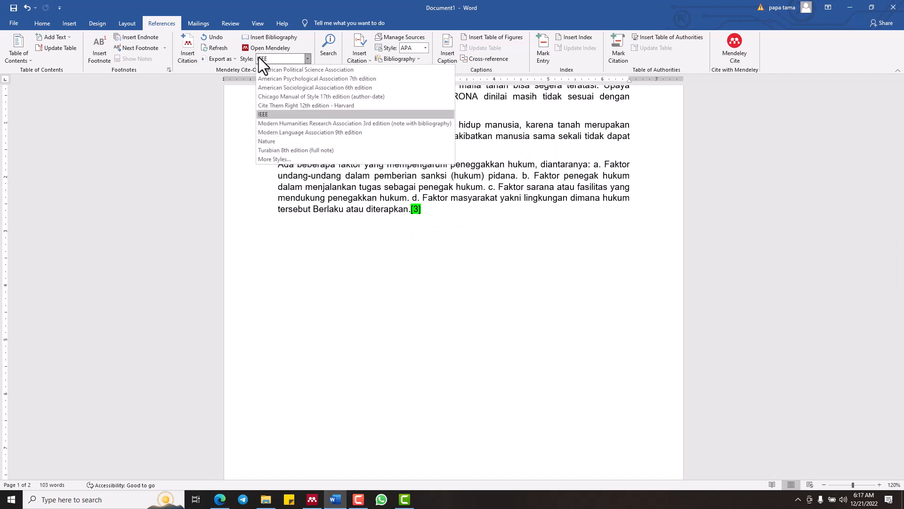
pyautogui.click(291, 152)
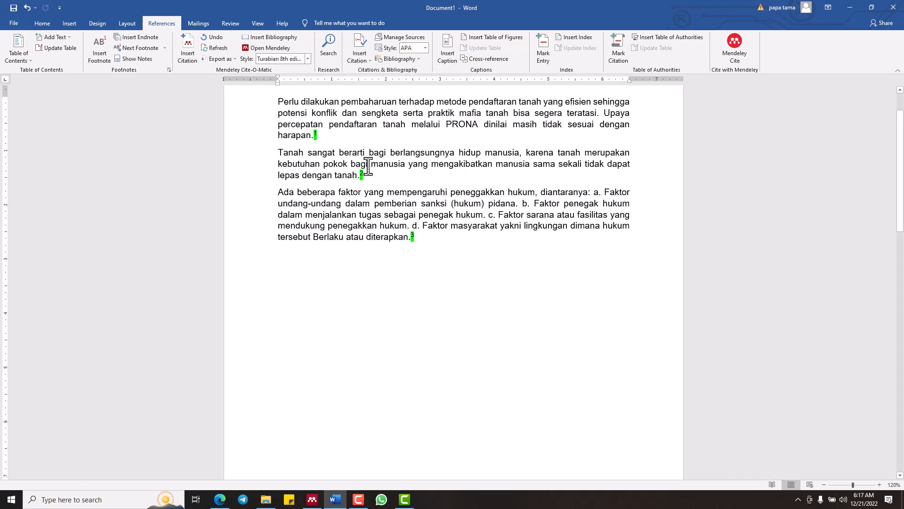
pyautogui.click(612, 276)
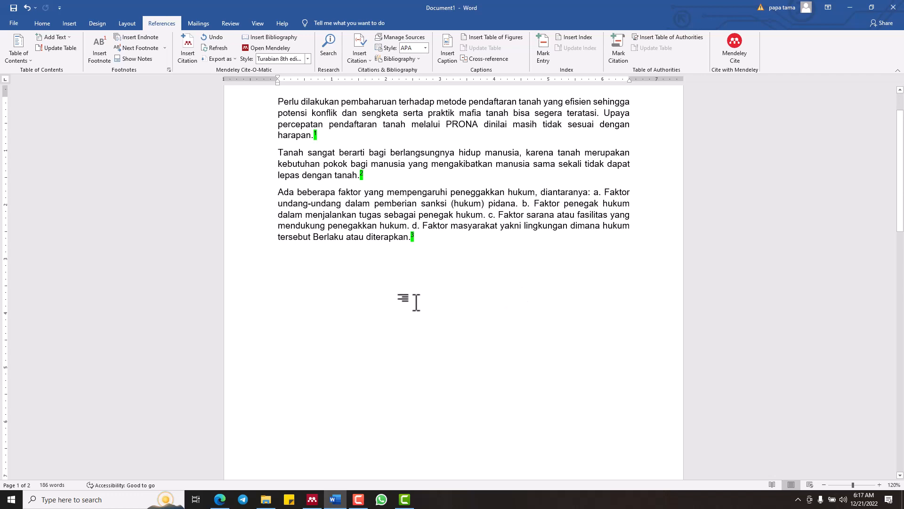
# Justify all footnotes at the foot of page 1 and give them a small hanging indent
pyautogui.scroll(-3, 416, 302)
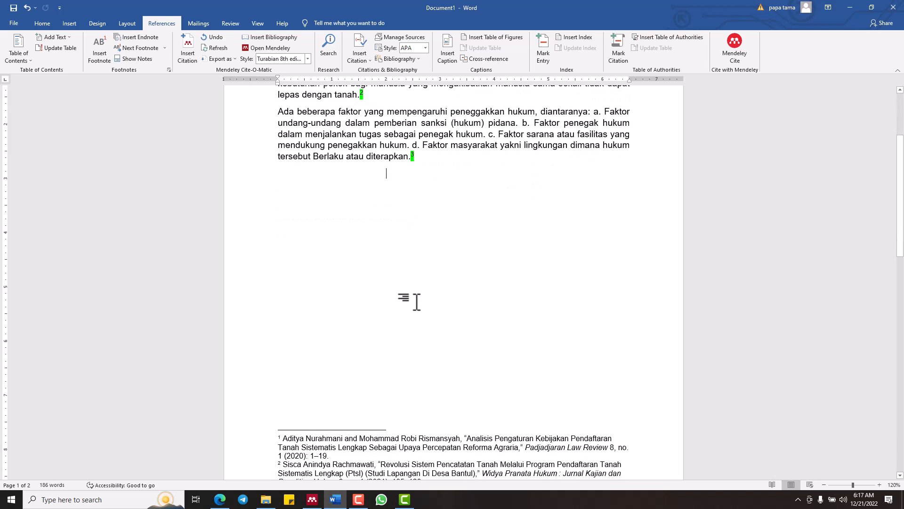
pyautogui.scroll(-5, 416, 302)
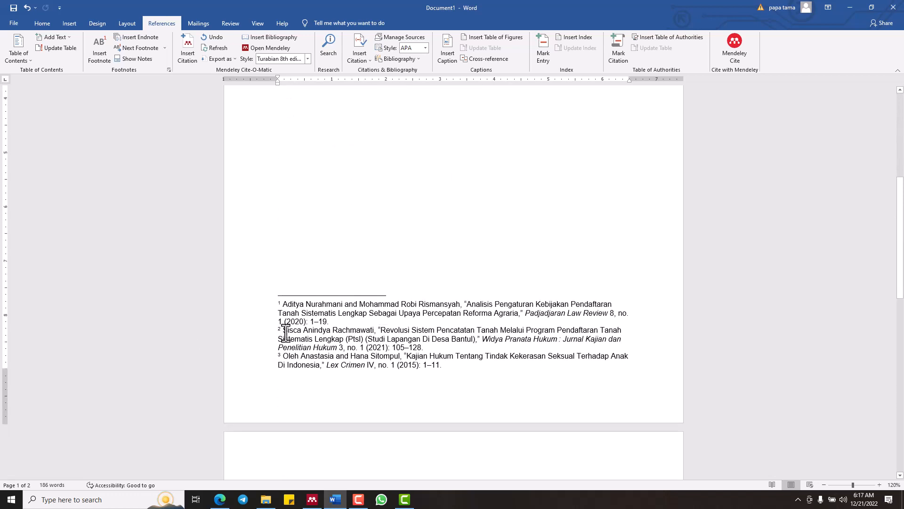
pyautogui.tripleClick(285, 332)
pyautogui.hotkey('ctrl', 'a')
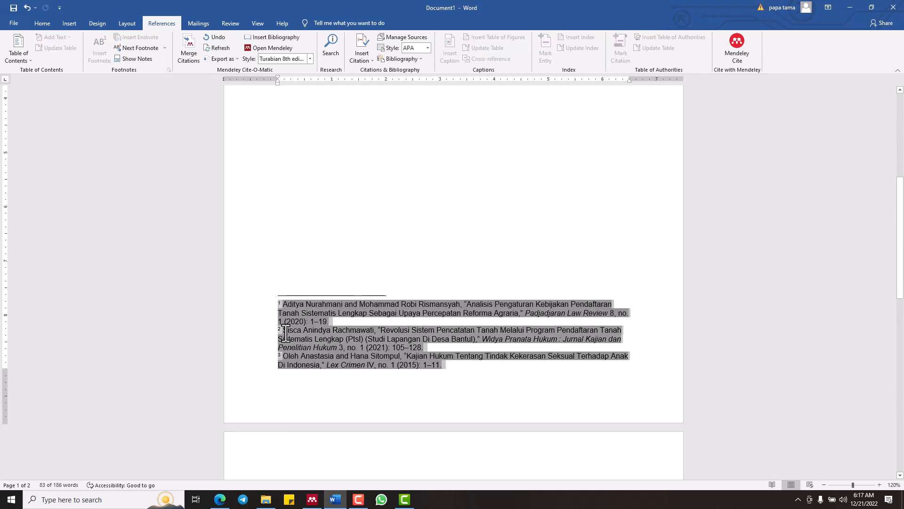
pyautogui.hotkey('ctrl', 'j')
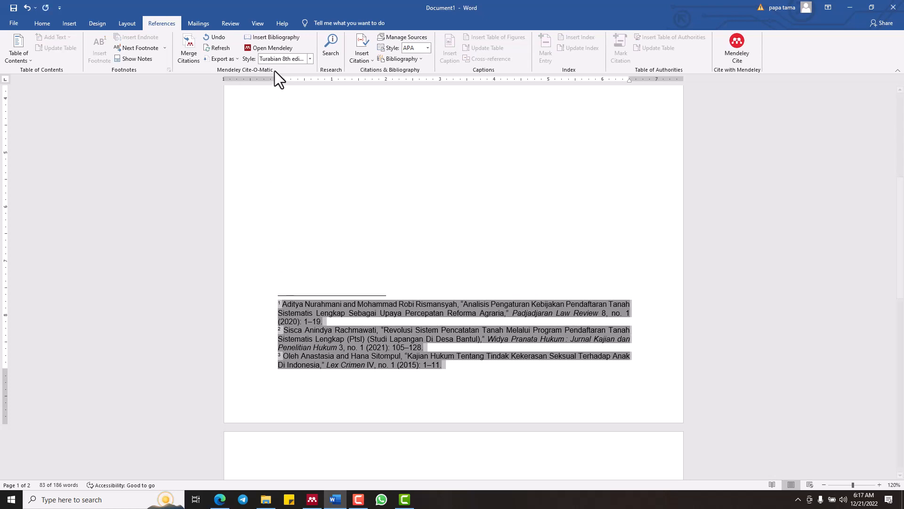
pyautogui.moveTo(278, 80); pyautogui.dragTo(284, 84)
pyautogui.click(405, 390)
pyautogui.scroll(4, 403, 393)
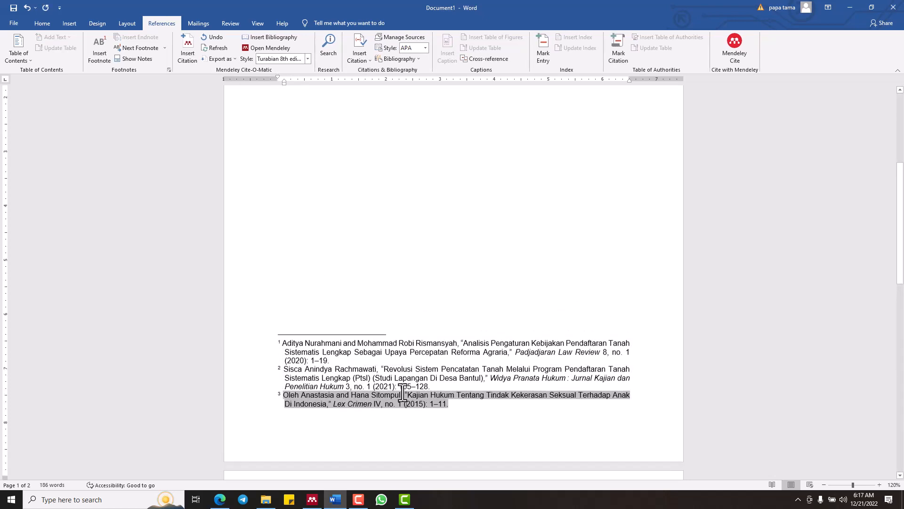
# Add the heading DAFTAR PUSTAKA at the start of page 2, followed by a new line
pyautogui.scroll(-5, 403, 393)
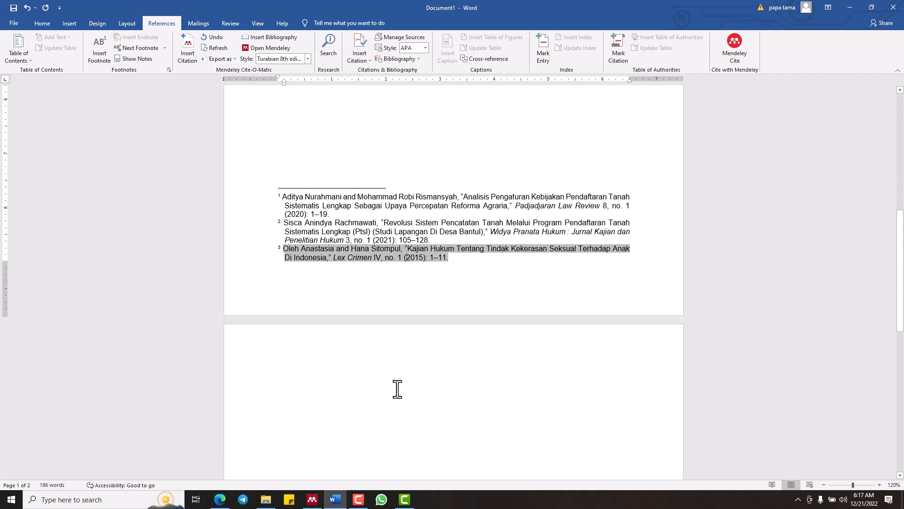
pyautogui.scroll(-1, 359, 325)
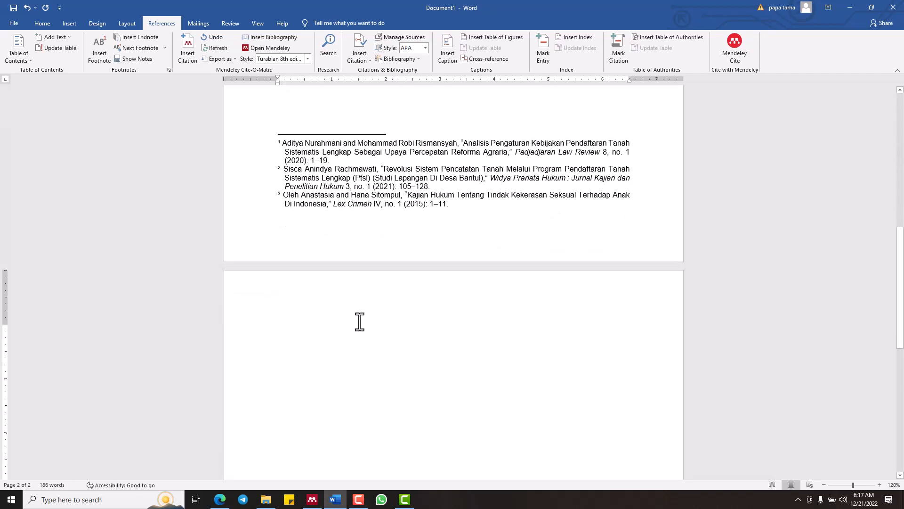
pyautogui.click(359, 322)
pyautogui.write('da')
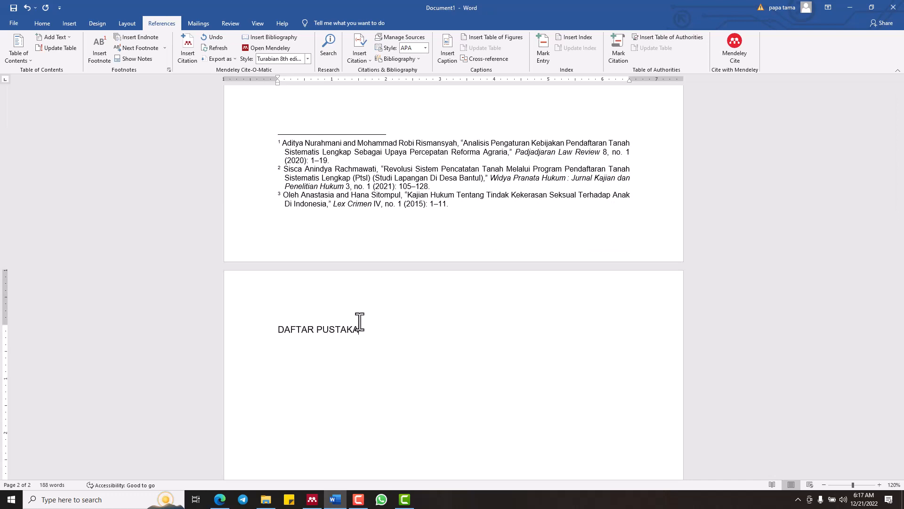
pyautogui.press('Return')
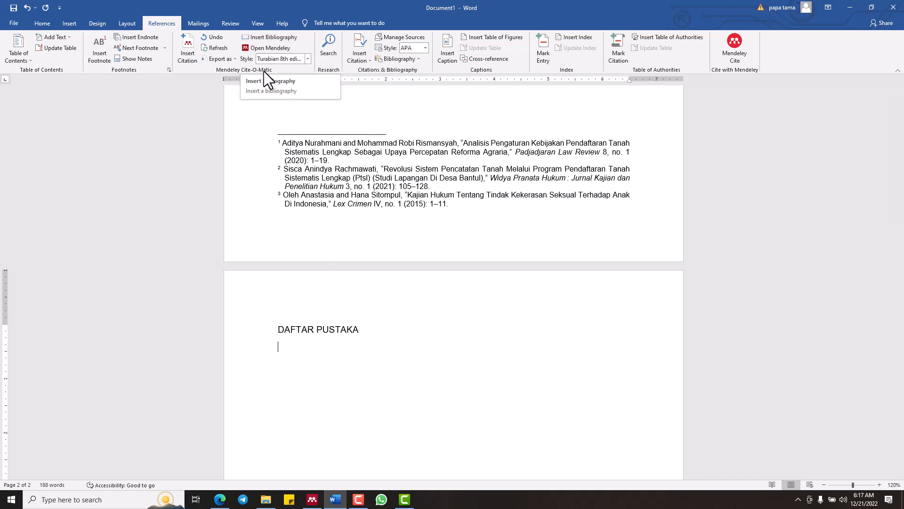
# Insert the Mendeley bibliography below the DAFTAR PUSTAKA heading and justify its entries
pyautogui.scroll(-4, 327, 198)
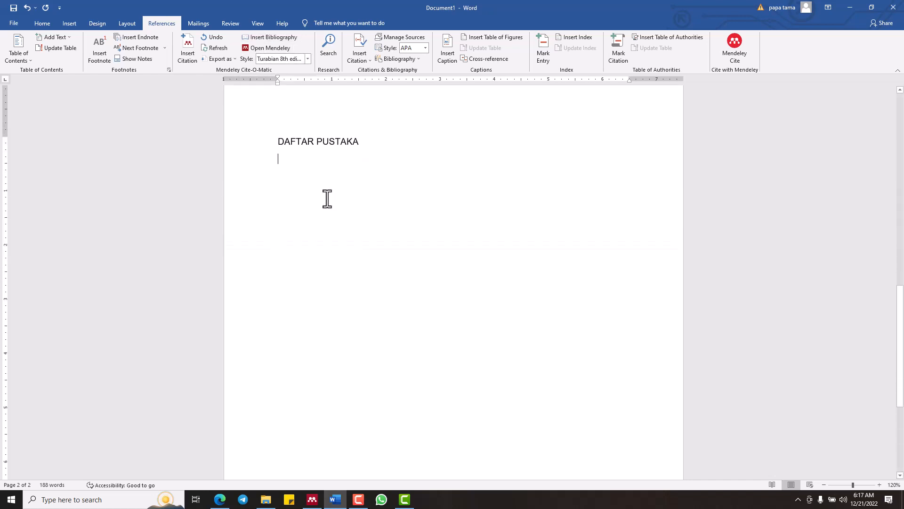
pyautogui.click(251, 38)
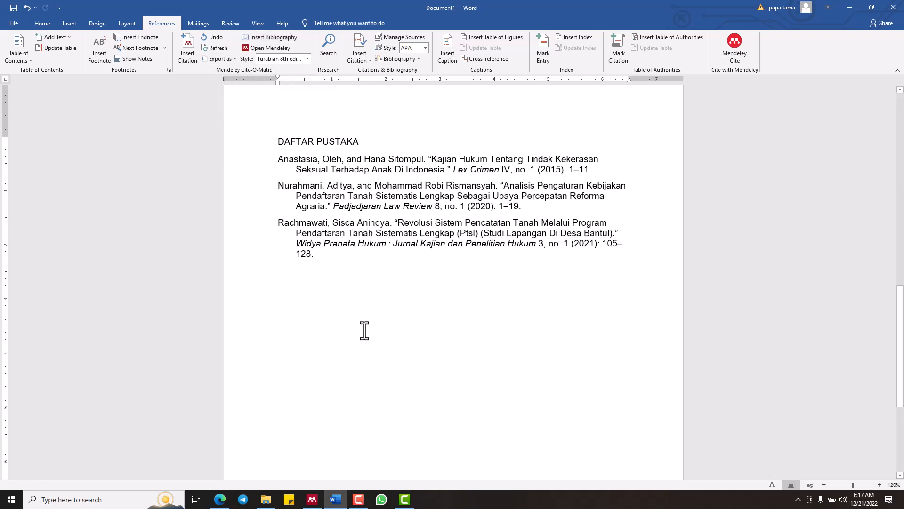
pyautogui.moveTo(243, 162); pyautogui.dragTo(248, 263)
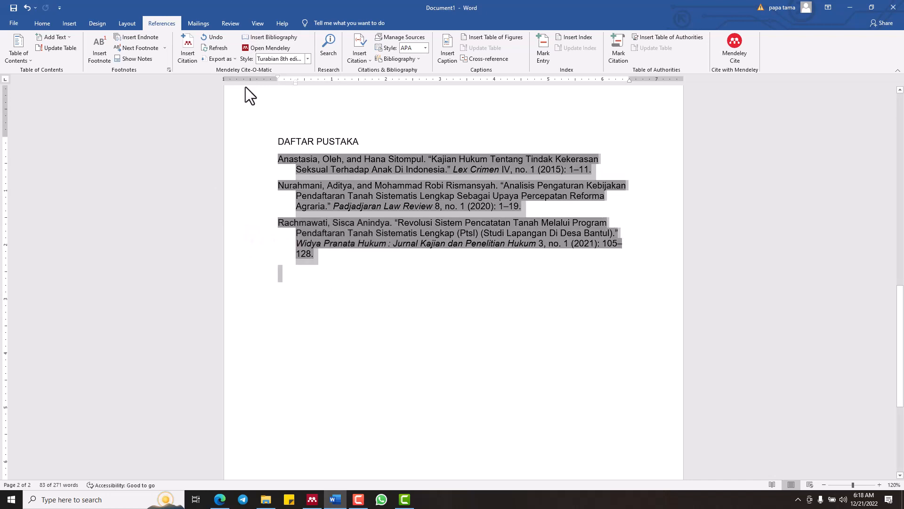
pyautogui.hotkey('ctrl', 'j')
pyautogui.click(383, 351)
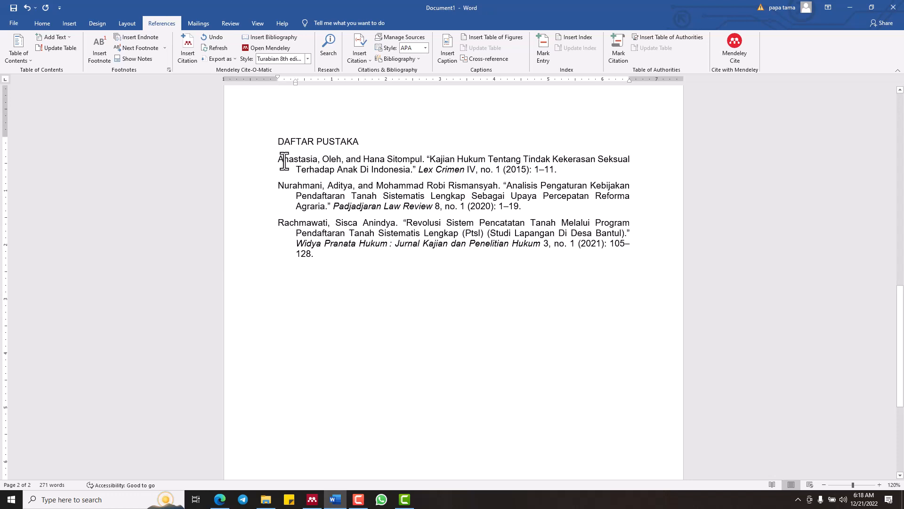
pyautogui.click(287, 188)
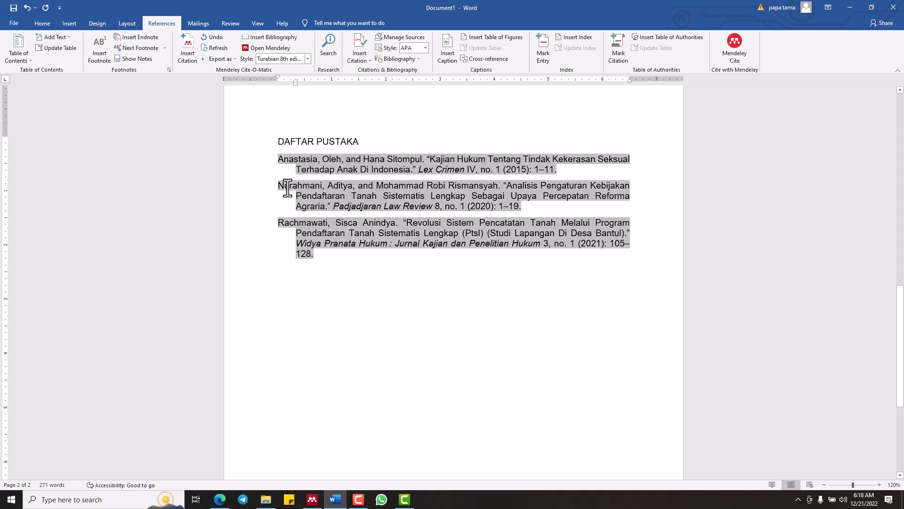
pyautogui.click(283, 218)
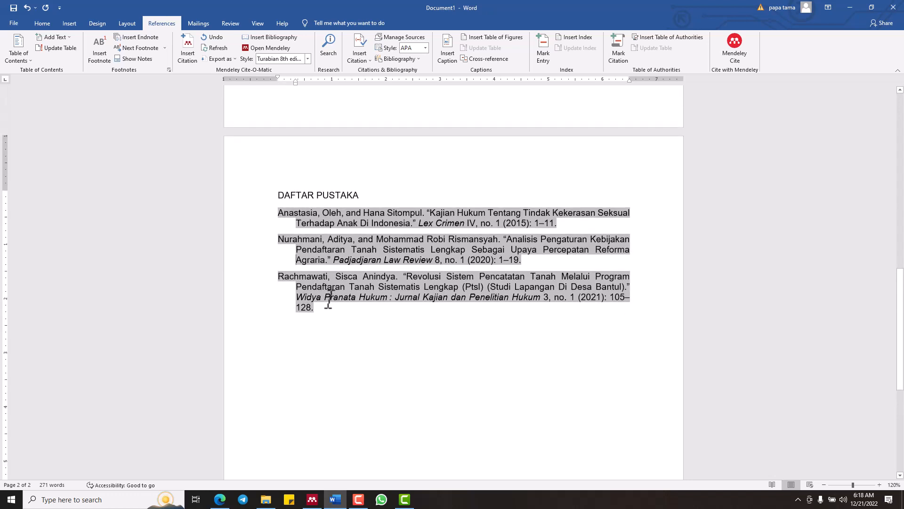
# Centre the DAFTAR PUSTAKA heading above the bibliography
pyautogui.scroll(3, 327, 301)
pyautogui.scroll(1, 331, 286)
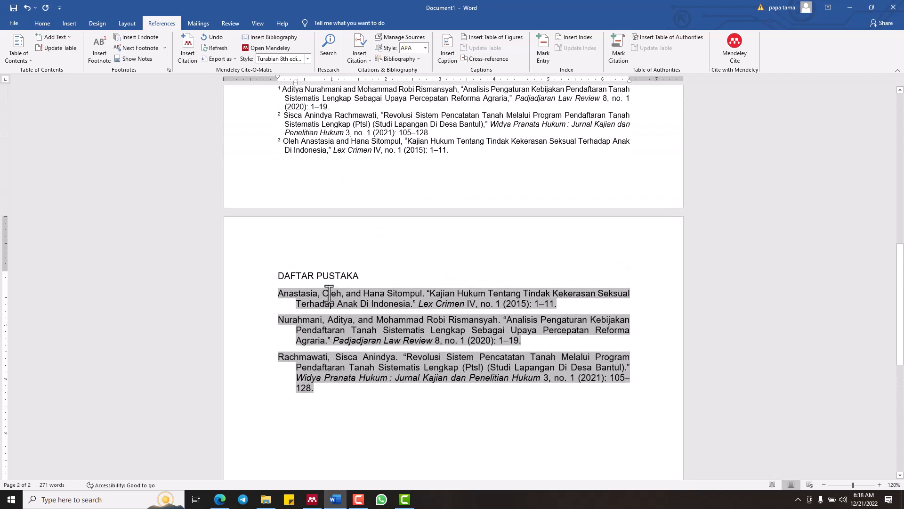
pyautogui.click(264, 274)
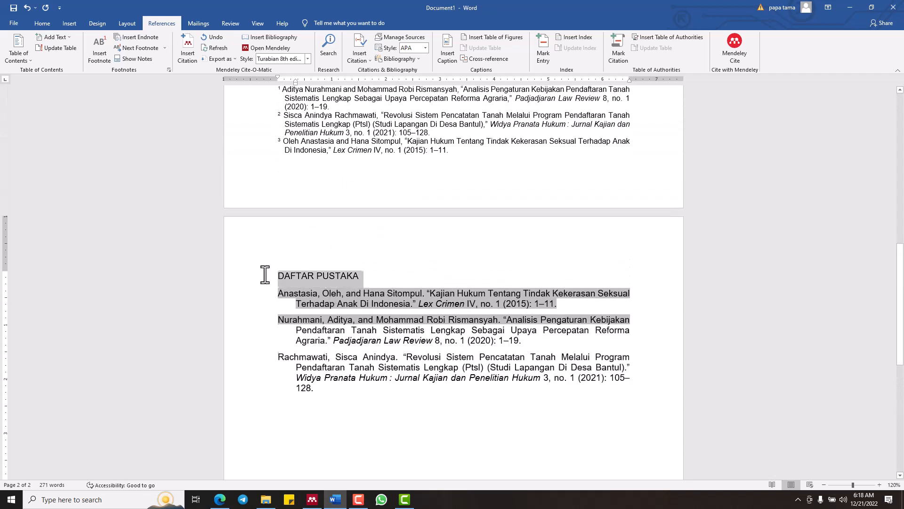
pyautogui.click(50, 25)
pyautogui.click(234, 59)
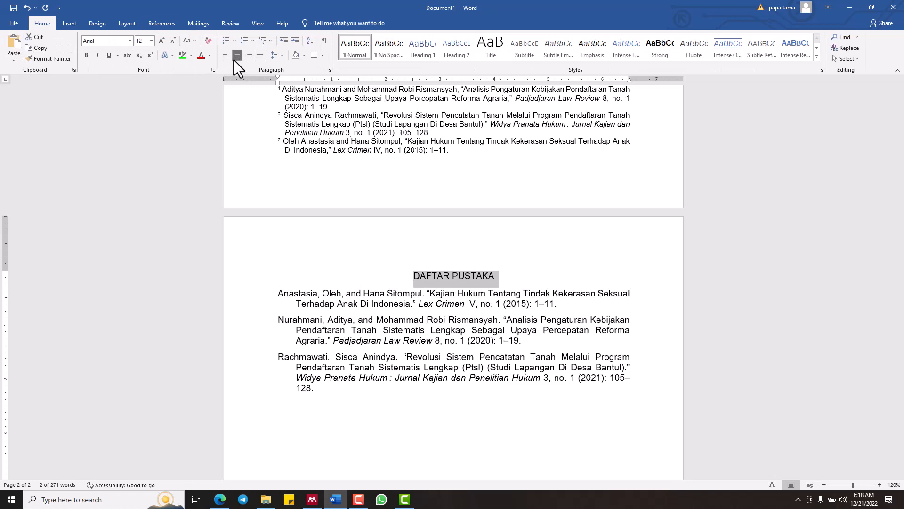
pyautogui.click(453, 399)
# Review the footnotes and bibliography, and set the Mendeley citation style to American Psychological Association 7th edition
pyautogui.scroll(14, 447, 398)
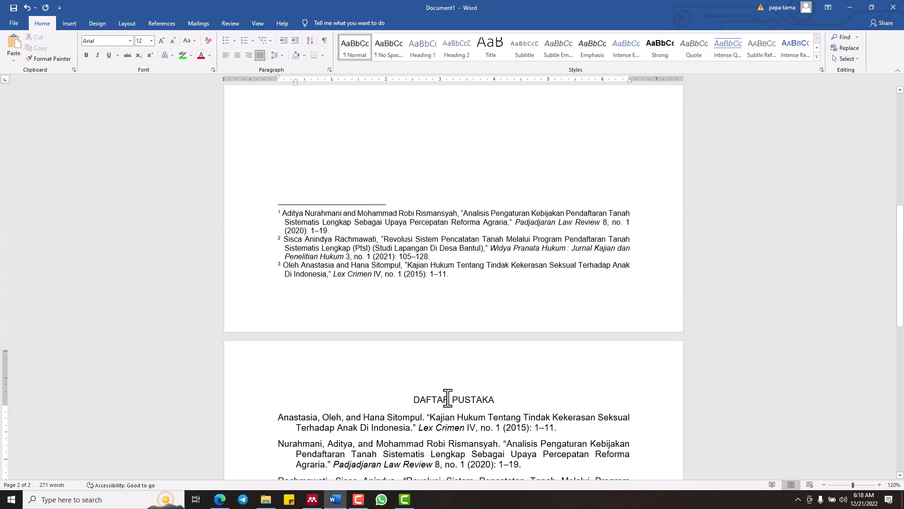
pyautogui.scroll(3, 379, 238)
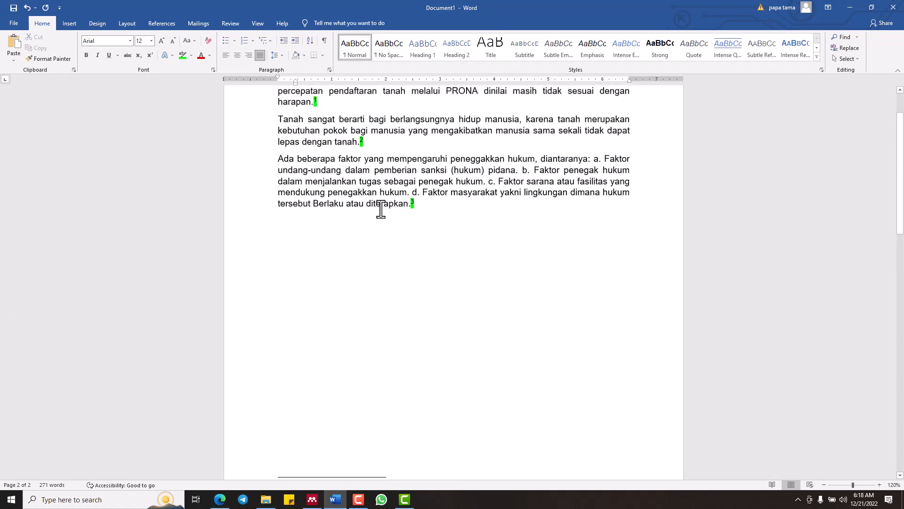
pyautogui.scroll(-20, 418, 309)
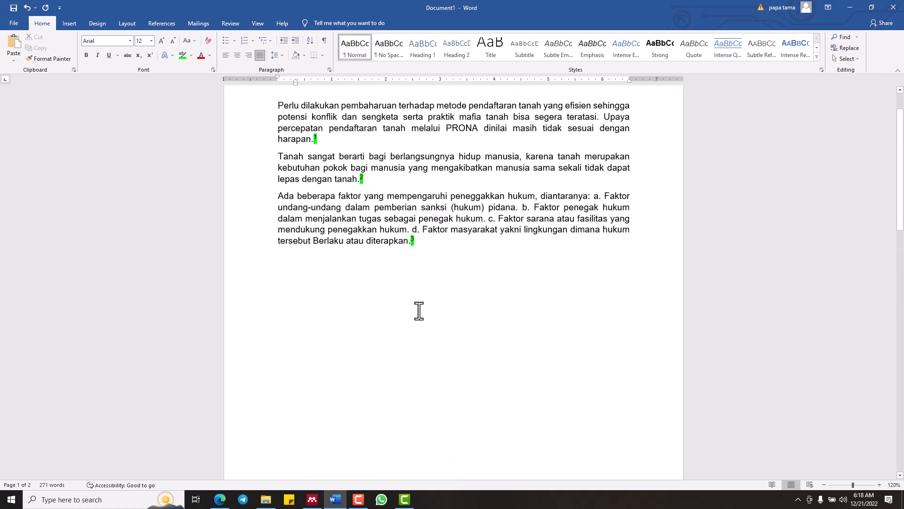
pyautogui.scroll(-1, 420, 311)
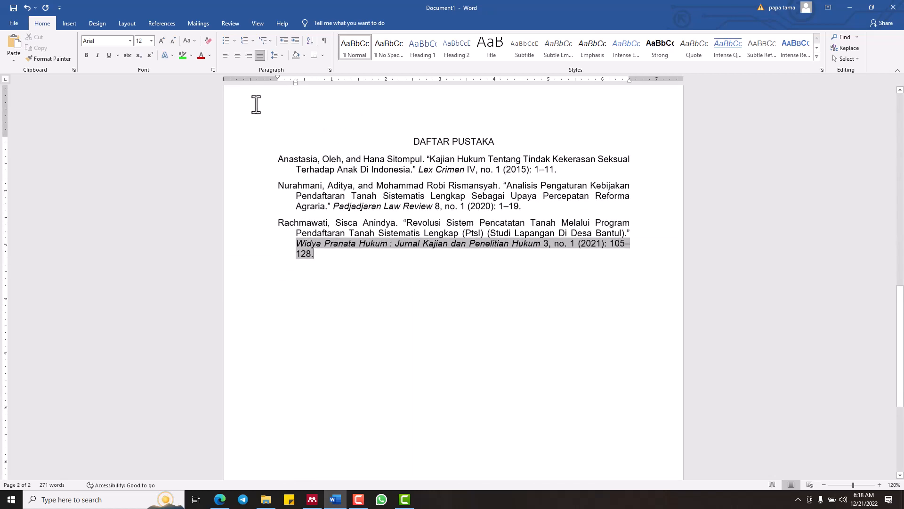
pyautogui.click(162, 24)
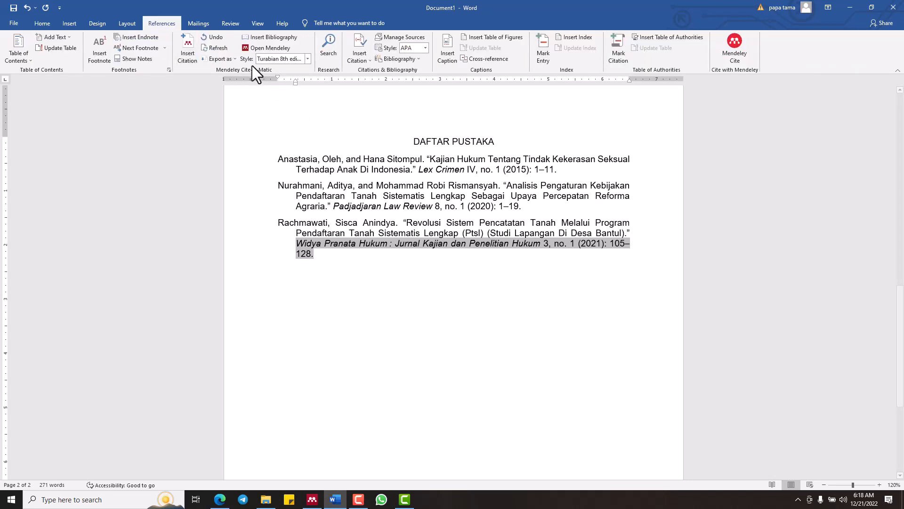
pyautogui.click(285, 58)
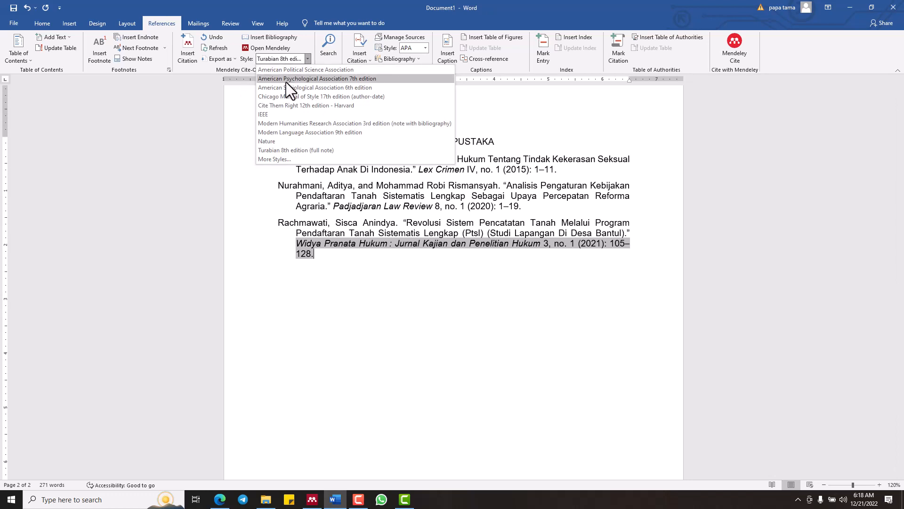
pyautogui.click(285, 82)
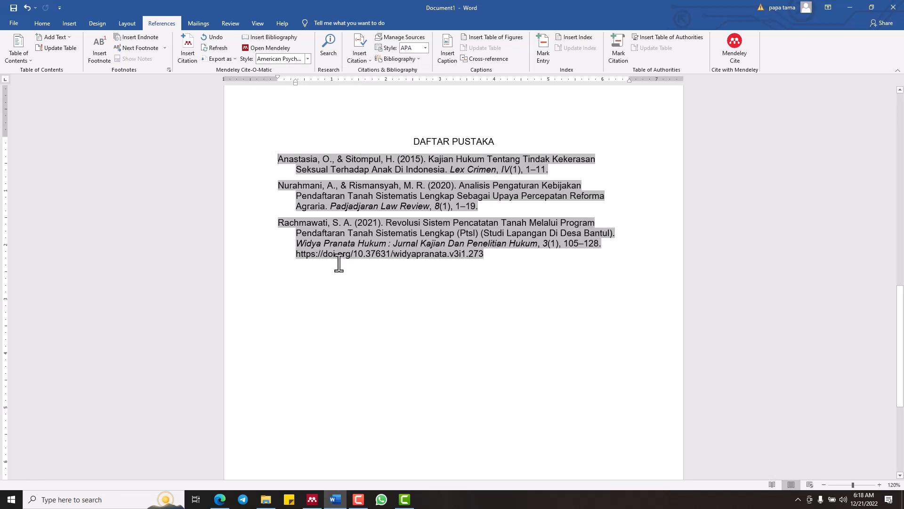
# Compare the bibliography in Chicago Manual of Style 17th edition (author-date), IEEE and Modern Language Association 9th edition
pyautogui.click(308, 59)
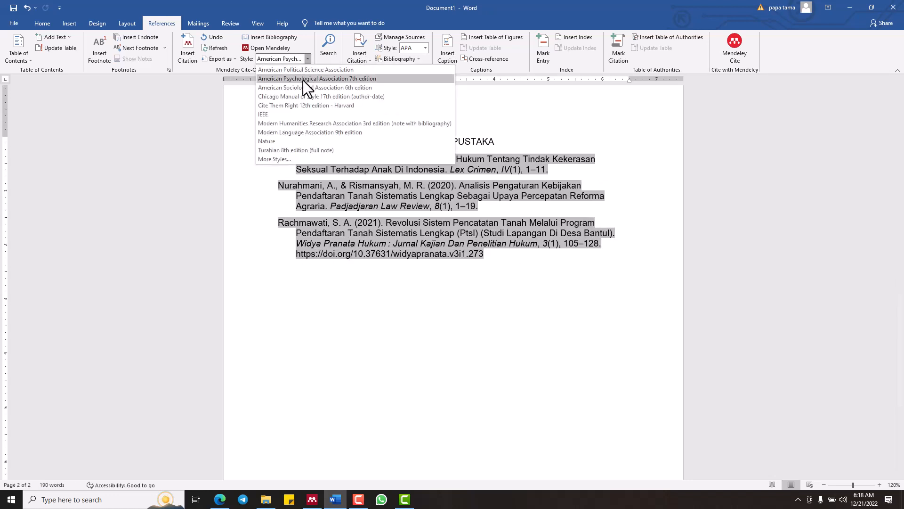
pyautogui.click(304, 97)
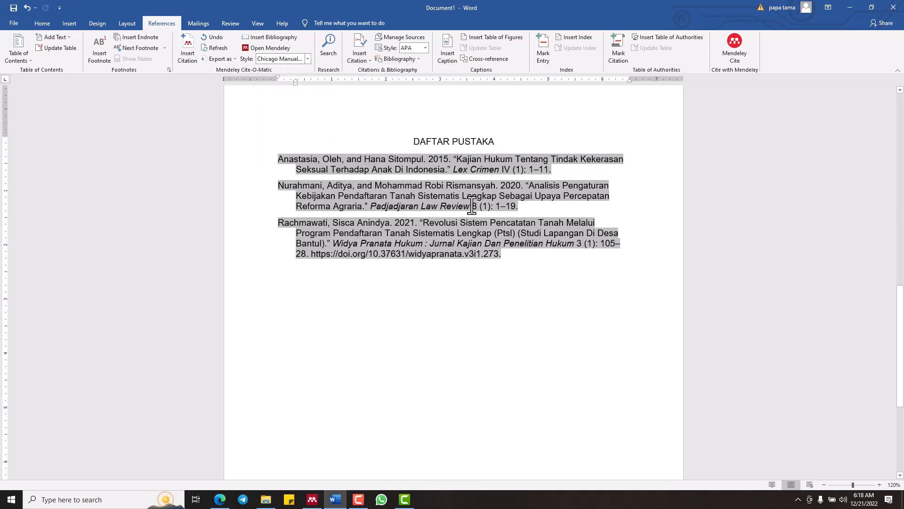
pyautogui.click(309, 60)
pyautogui.click(310, 115)
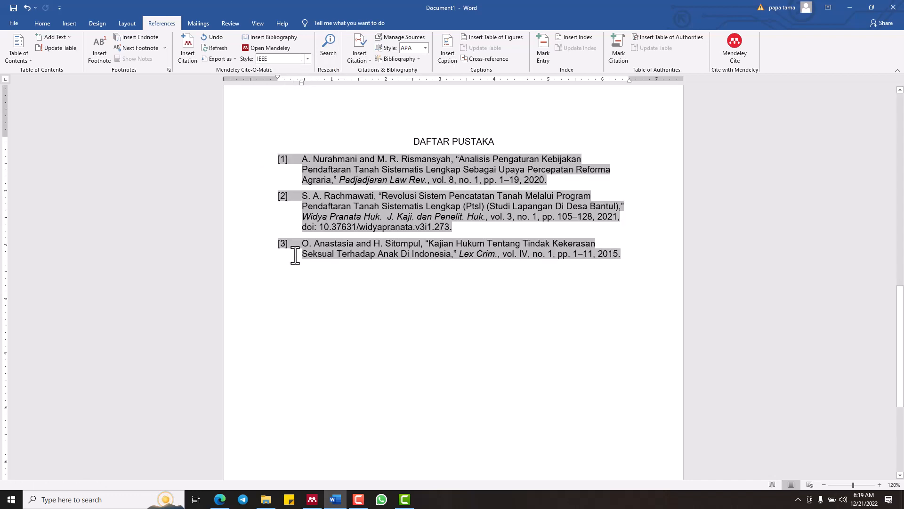
pyautogui.click(307, 60)
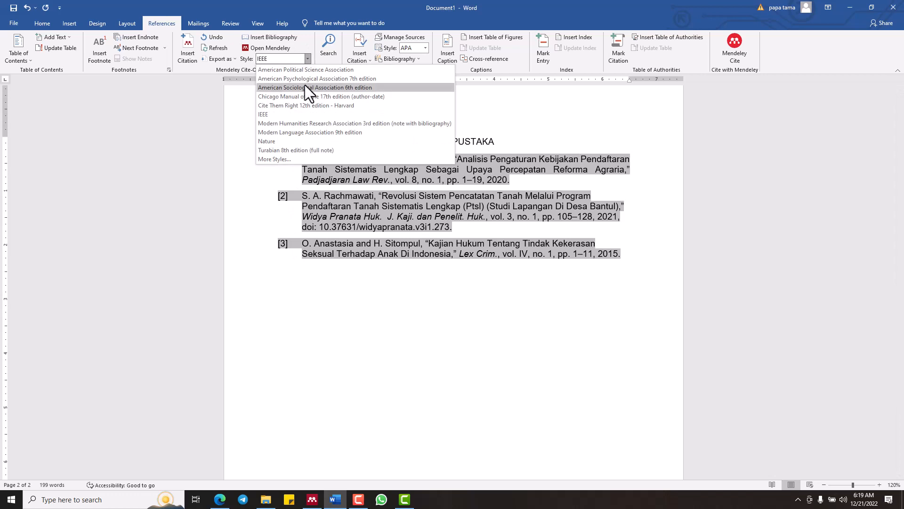
pyautogui.click(306, 131)
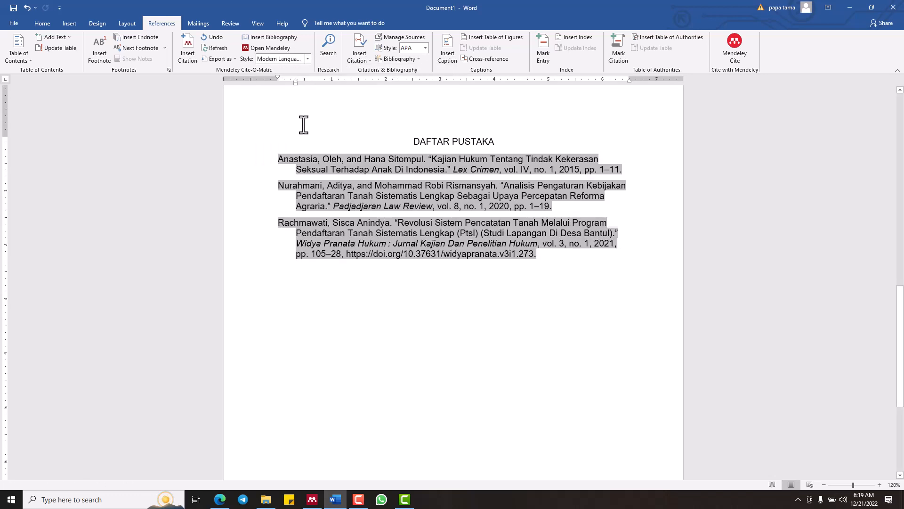
# Set the Mendeley citation style to Turabian 8th edition (full note) and check the bibliography and in-text citation numbers
pyautogui.click(307, 59)
pyautogui.click(309, 150)
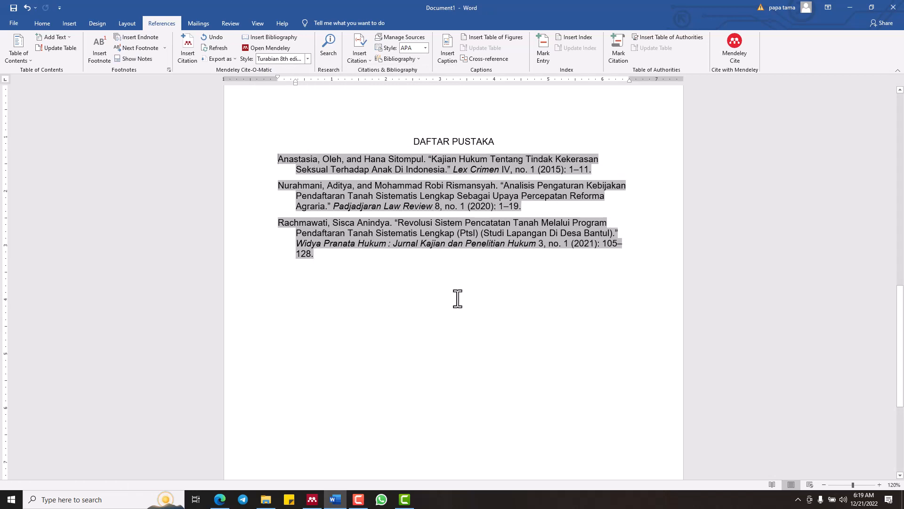
pyautogui.scroll(-5, 457, 298)
pyautogui.scroll(5, 458, 301)
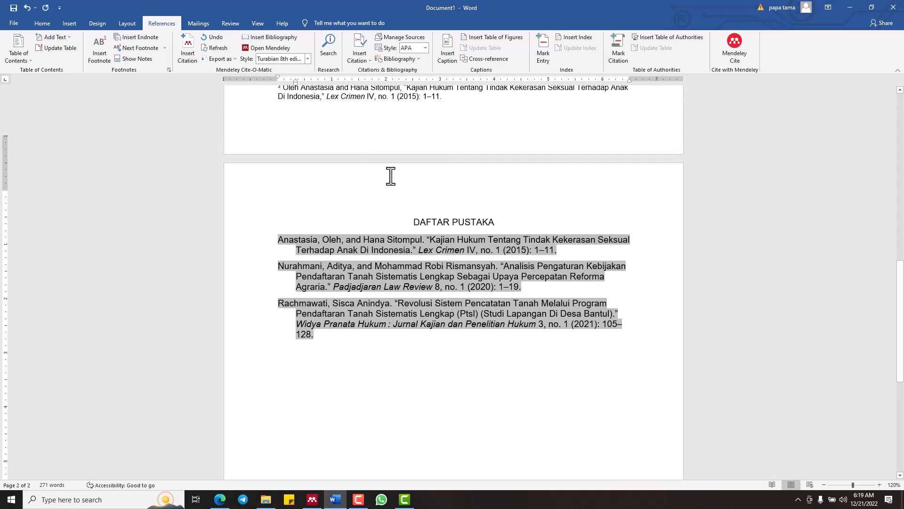
pyautogui.scroll(5, 391, 176)
pyautogui.scroll(10, 391, 177)
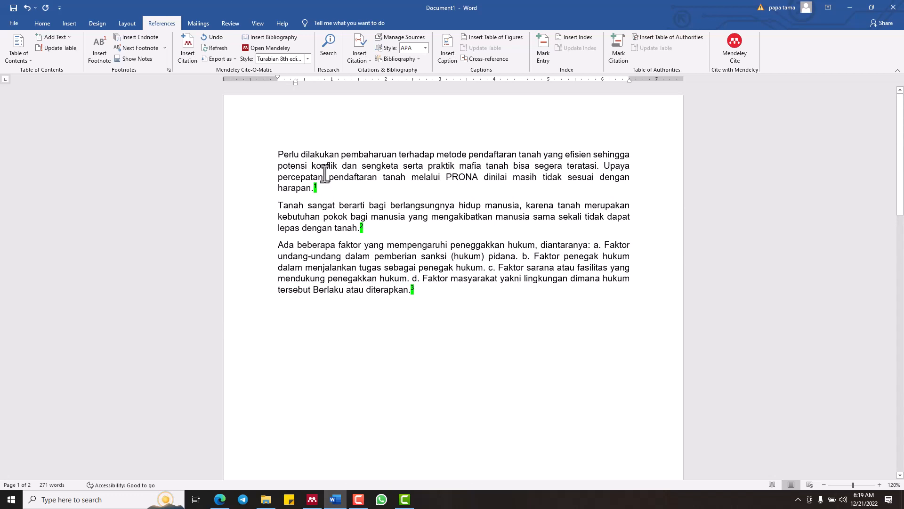
# Make the DAFTAR PUSTAKA heading above the bibliography bold
pyautogui.scroll(-15, 336, 184)
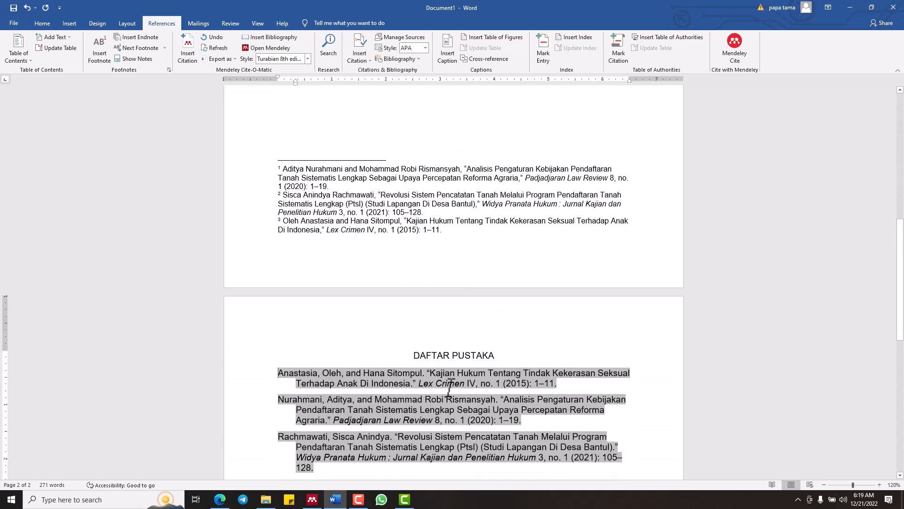
pyautogui.tripleClick(434, 358)
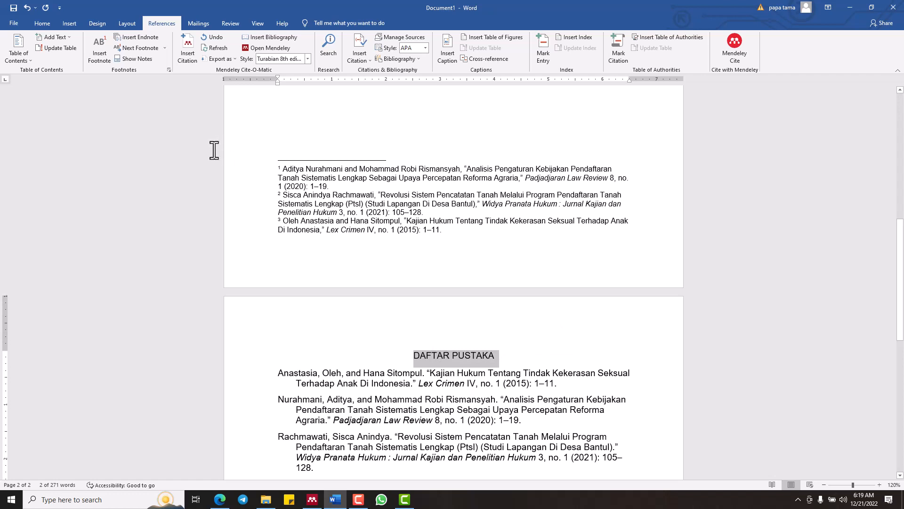
pyautogui.hotkey('ctrl', 'b')
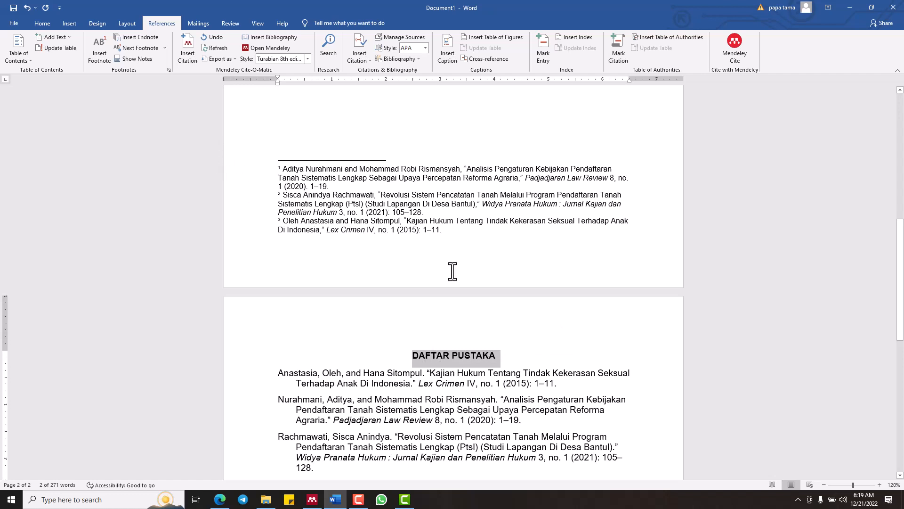
pyautogui.scroll(-3, 461, 274)
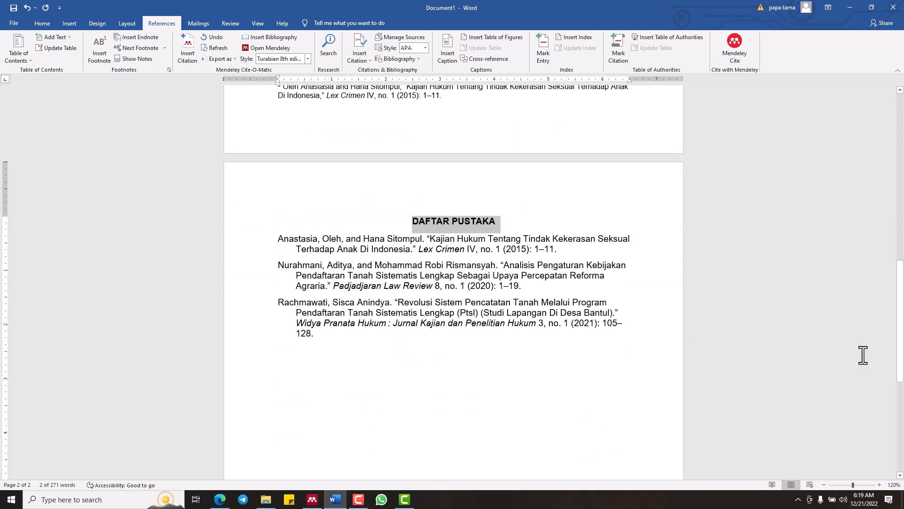
pyautogui.click(537, 370)
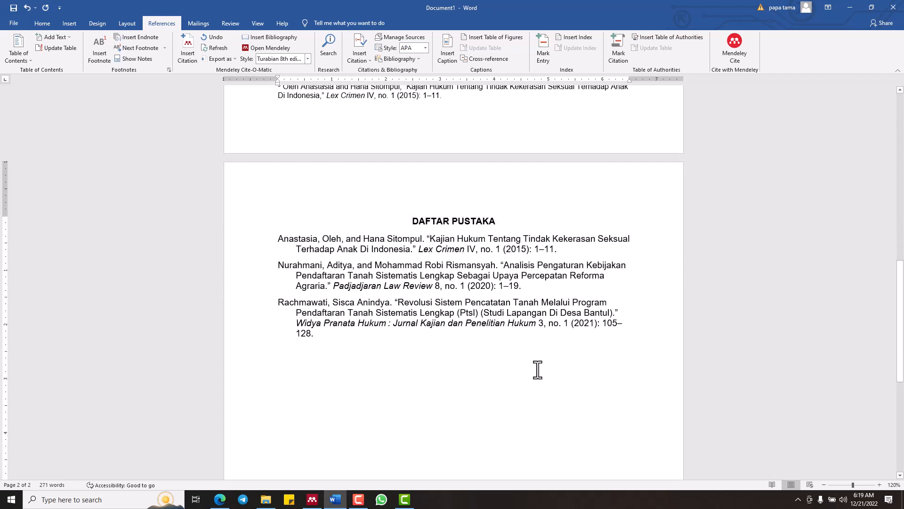
# Justify the three footnotes on page 1 and give them a small hanging indent
pyautogui.scroll(2, 538, 370)
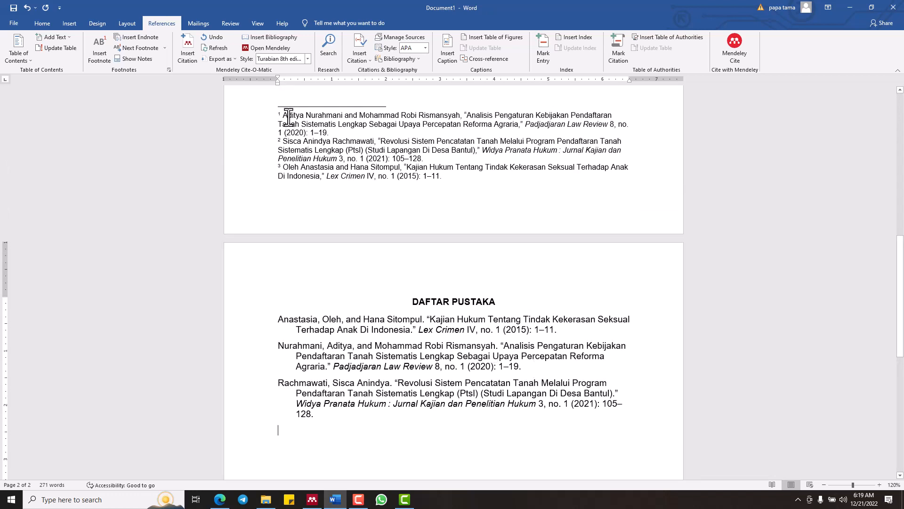
pyautogui.moveTo(257, 115); pyautogui.dragTo(260, 192)
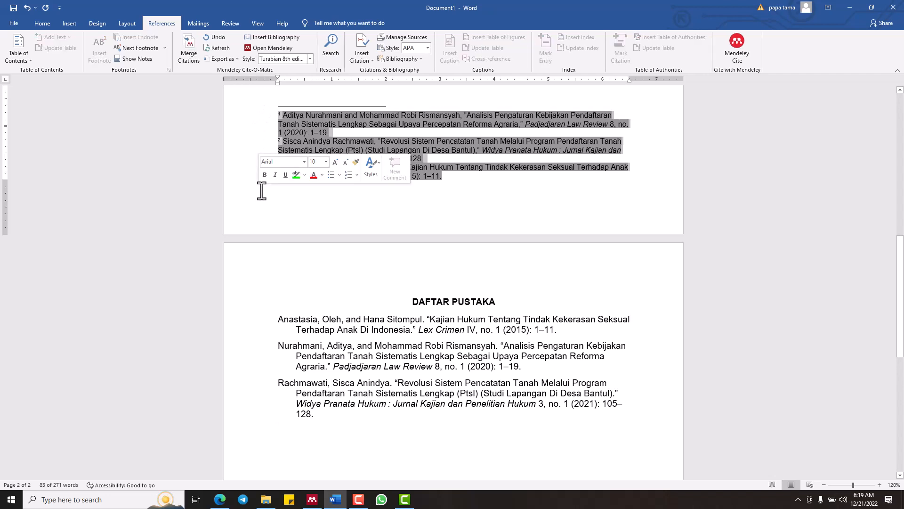
pyautogui.hotkey('ctrl', 'j')
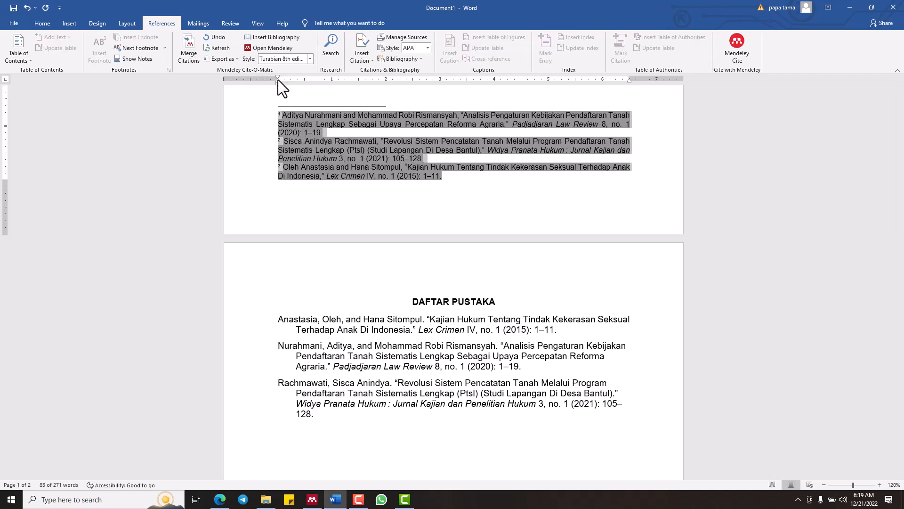
pyautogui.moveTo(278, 80); pyautogui.dragTo(284, 84)
pyautogui.click(480, 184)
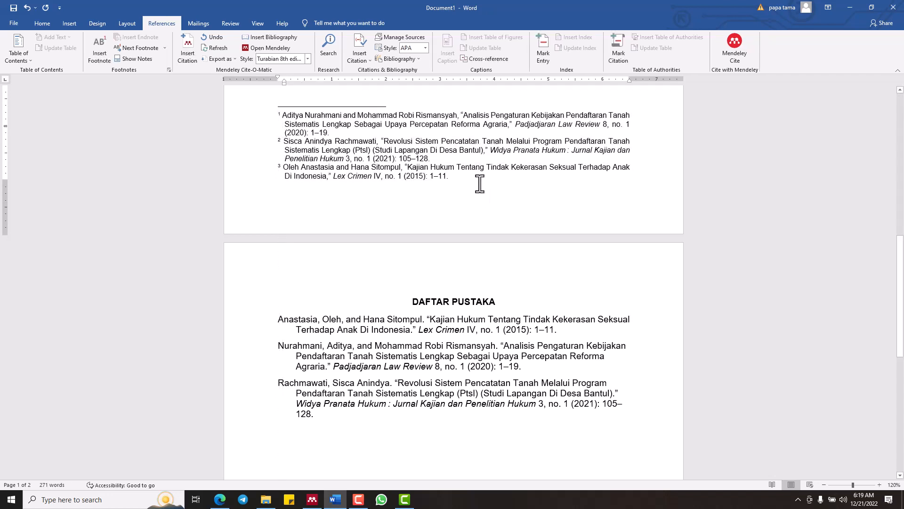
# Review the finished document, checking the highlighted citation numbers, the formatted footnotes and the DAFTAR PUSTAKA entries
pyautogui.scroll(3, 443, 186)
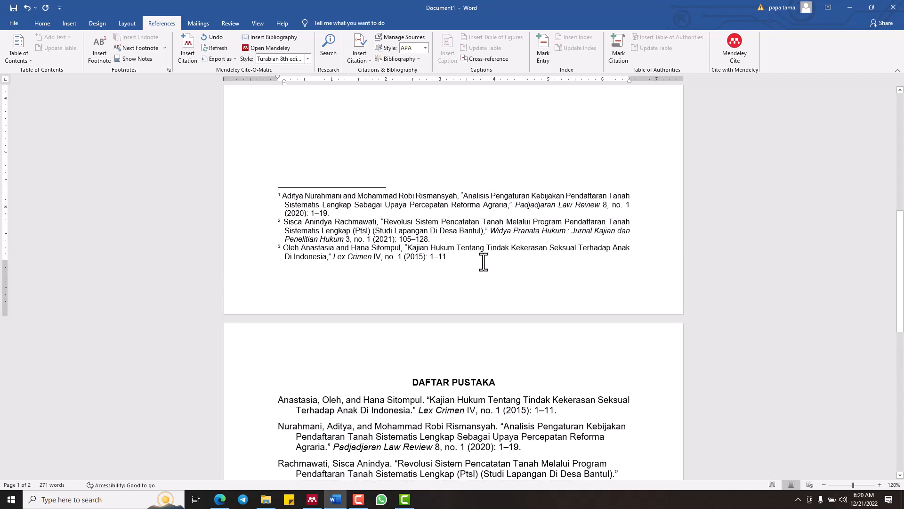
pyautogui.scroll(10, 483, 260)
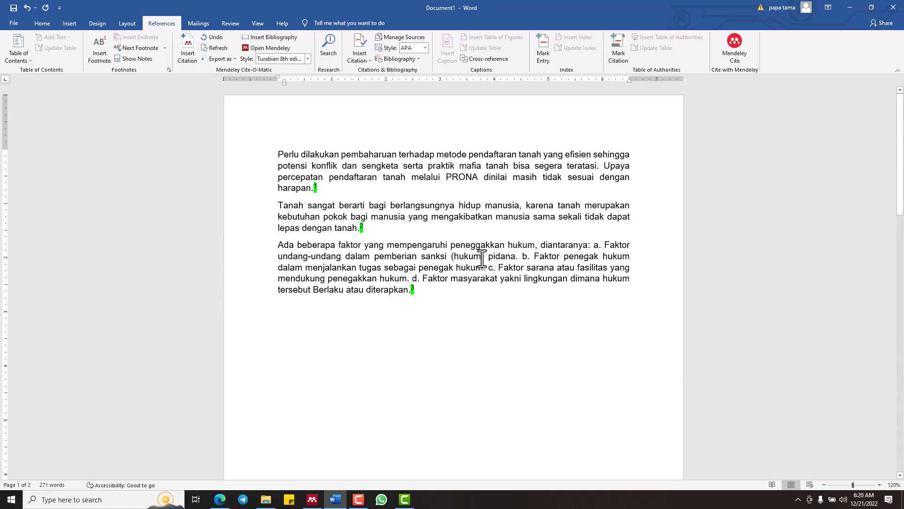
pyautogui.scroll(-10, 483, 259)
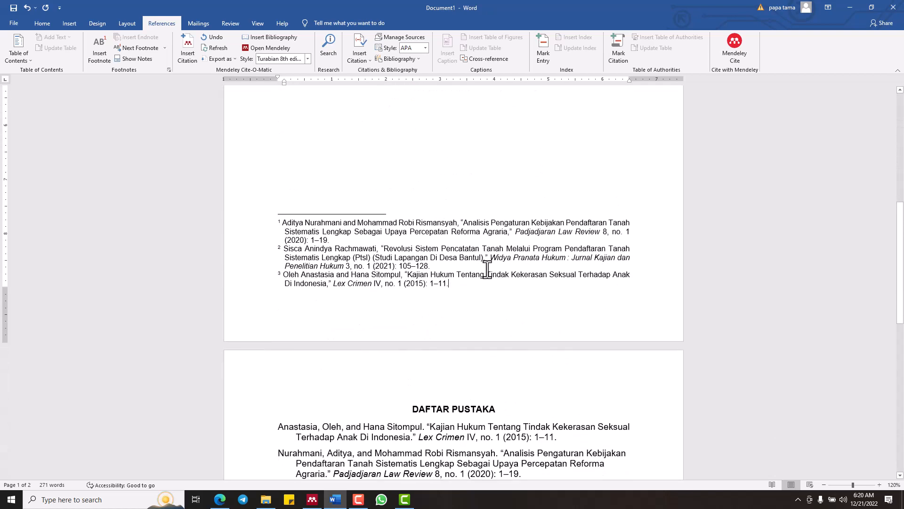
pyautogui.scroll(-3, 552, 253)
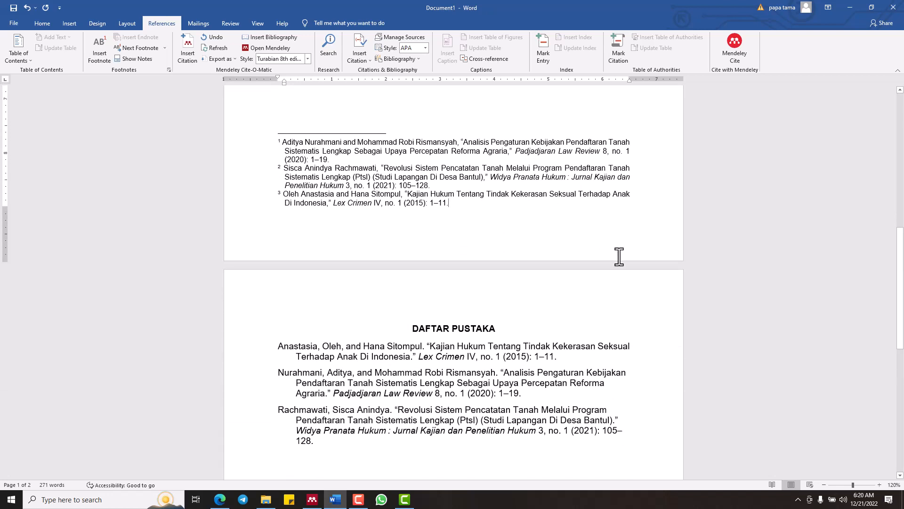
pyautogui.scroll(-9, 618, 257)
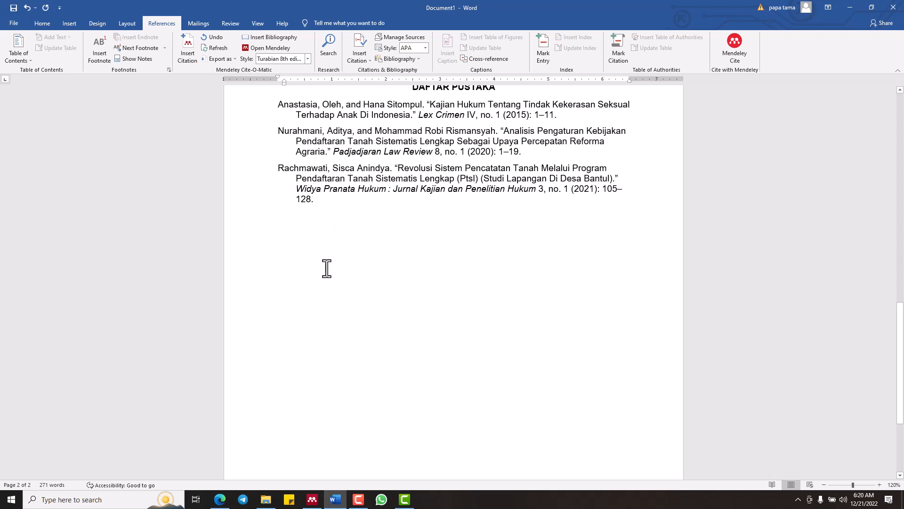
pyautogui.scroll(7, 383, 298)
pyautogui.scroll(10, 385, 298)
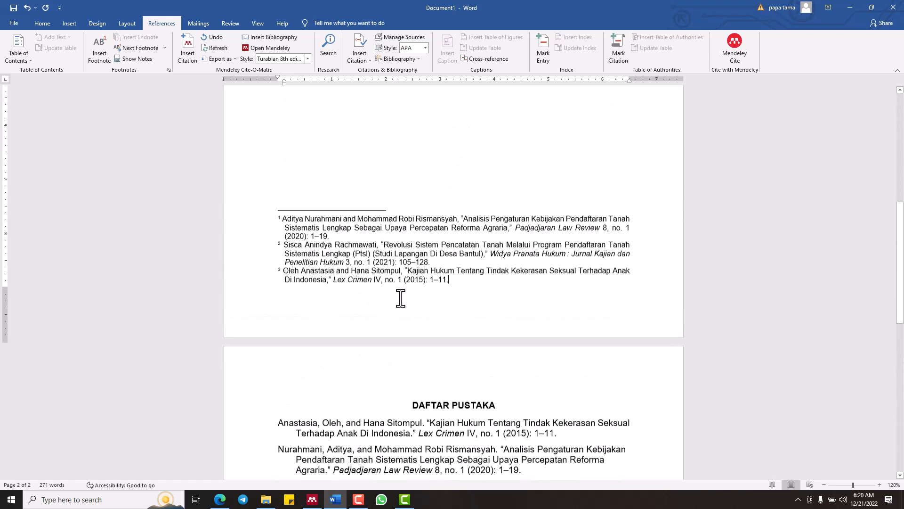
pyautogui.scroll(1, 891, 103)
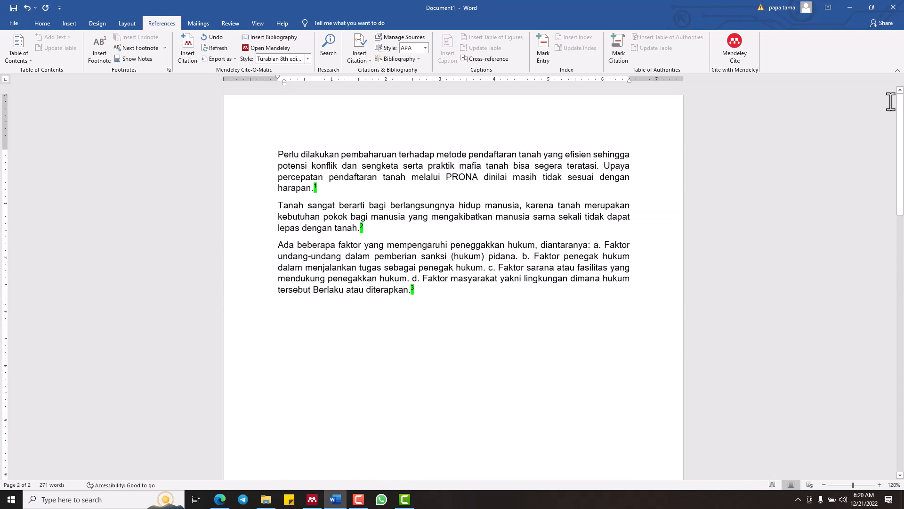
pyautogui.click(407, 278)
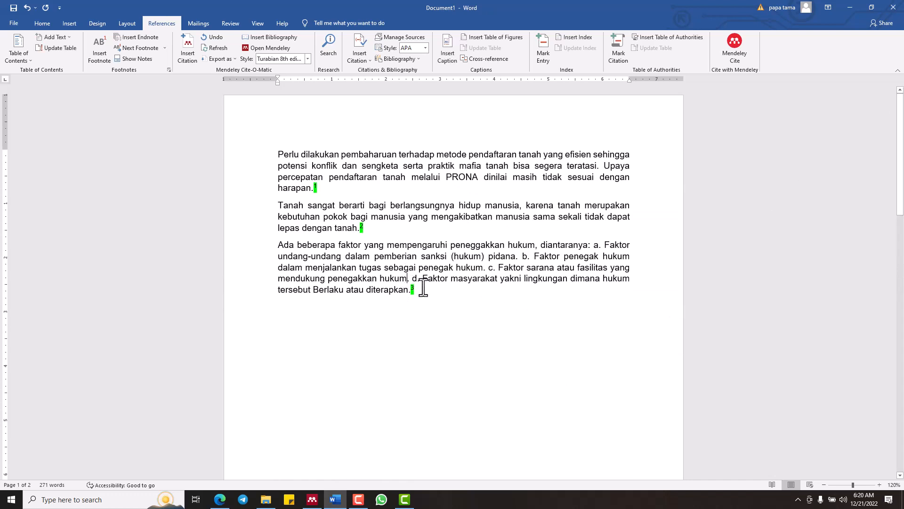